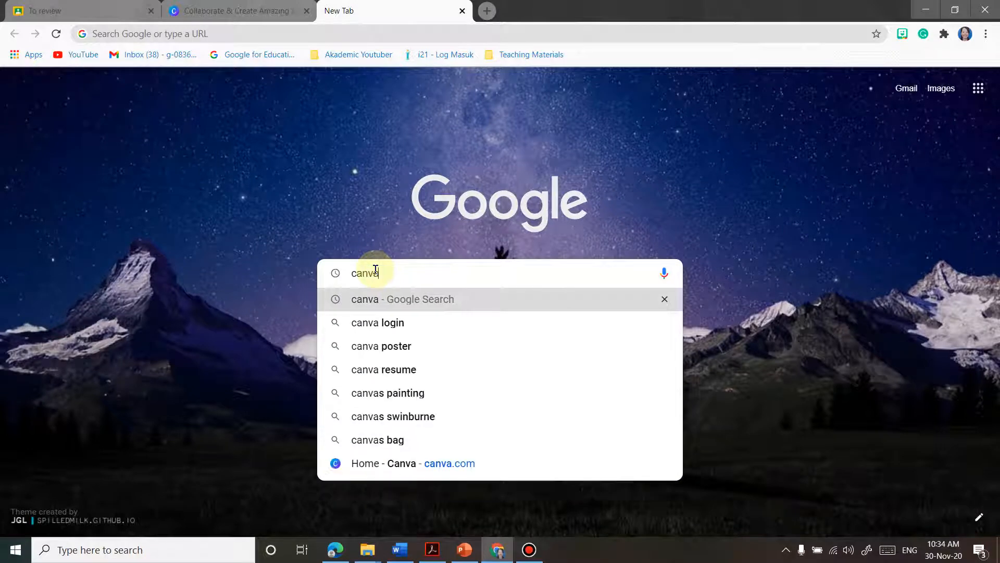
Search Google for canva, open the Canva website and sign up with the existing Google account
key("Return")
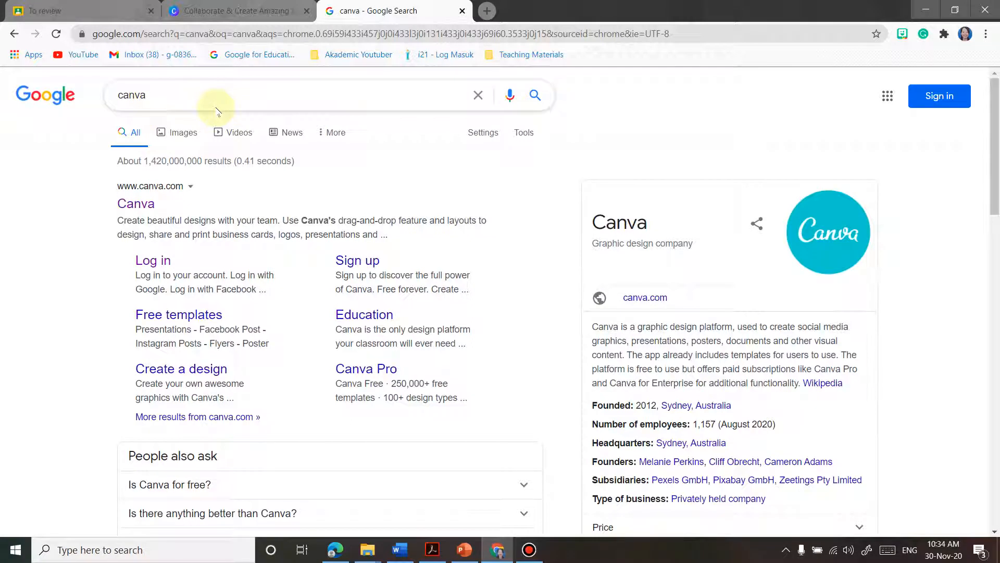
left_click(141, 205)
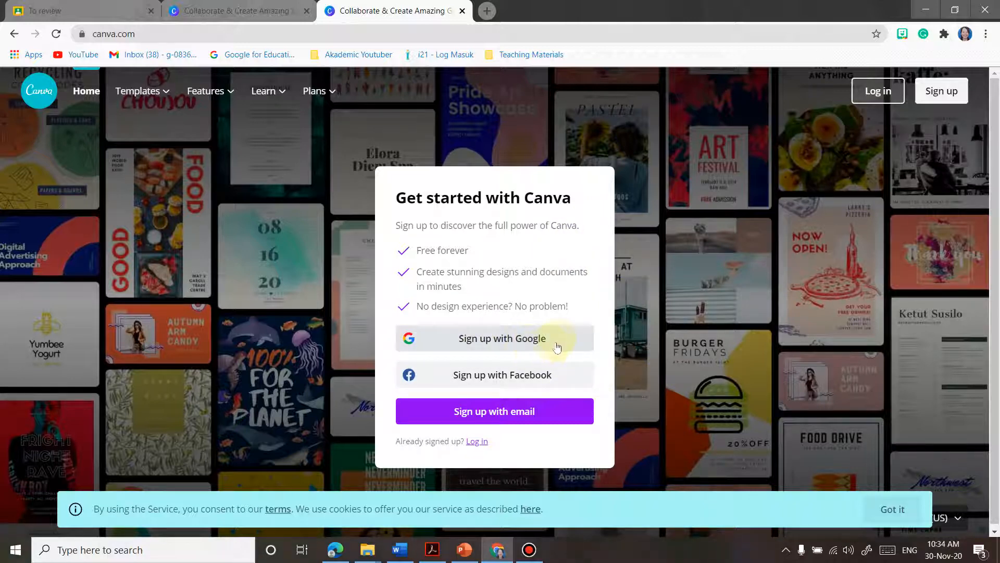
left_click(572, 349)
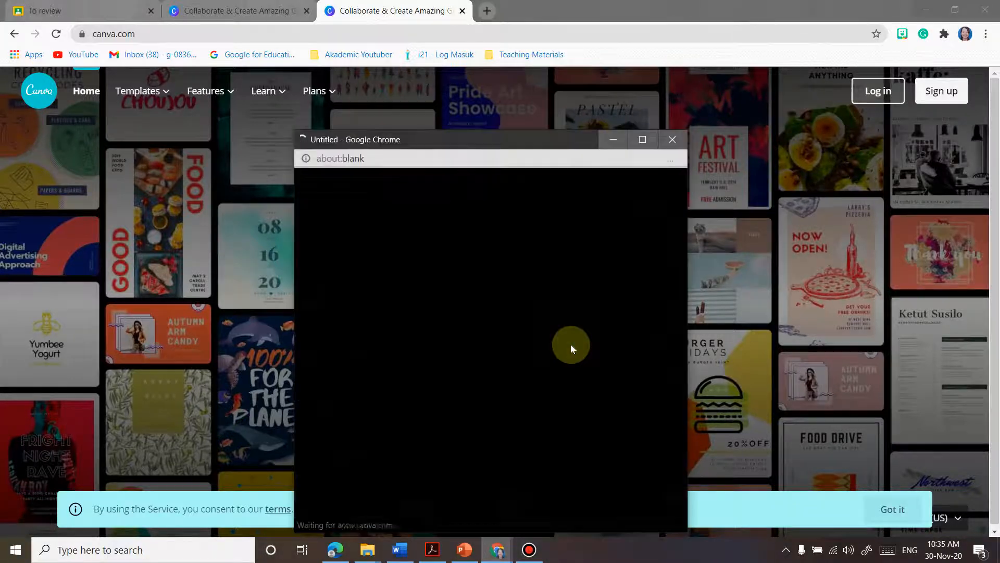
left_click_drag(488, 136, 470, 55)
left_click(508, 276)
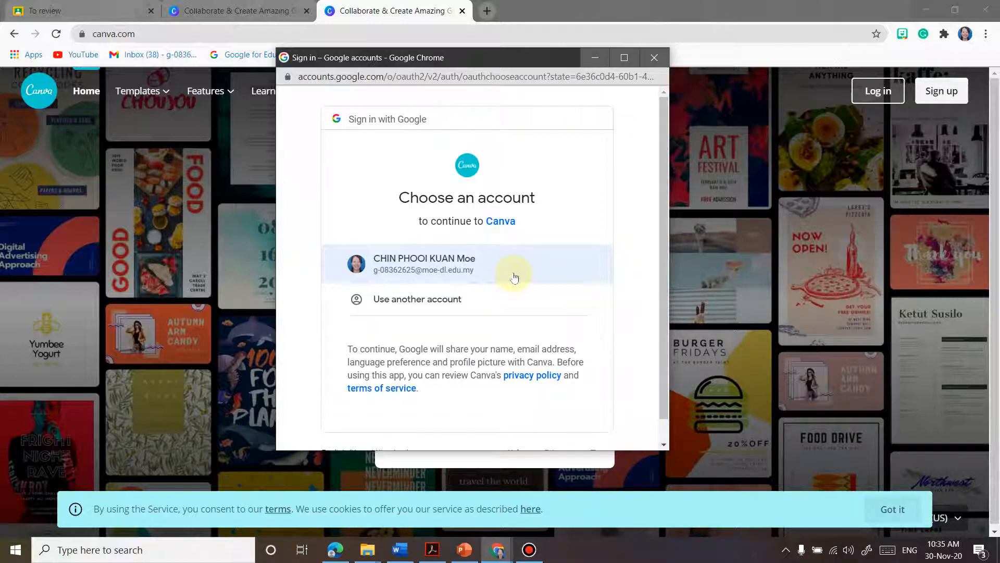
left_click(504, 269)
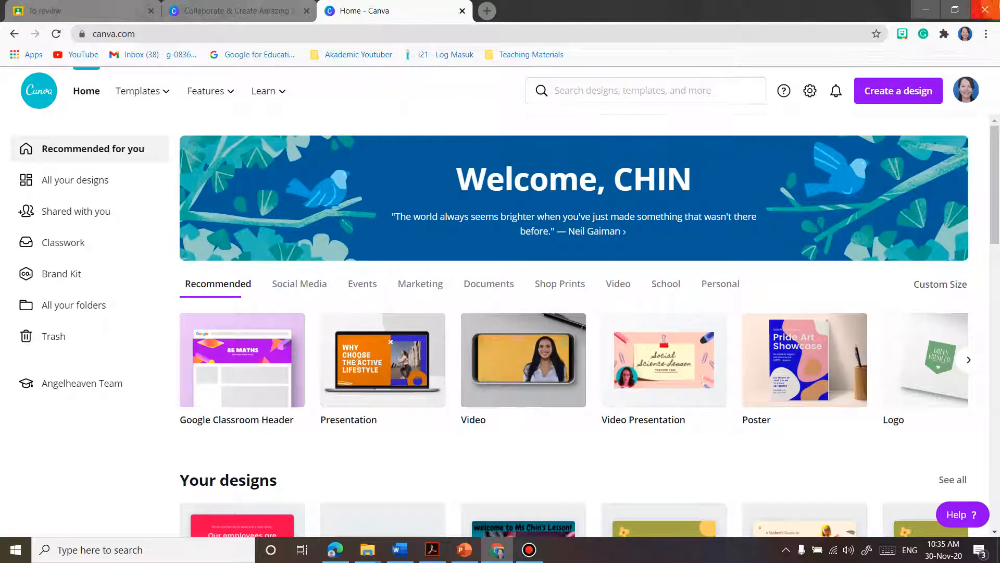
Minimize the Chrome window, maximize the Edge window and bring up its open Canva home page
left_click(926, 9)
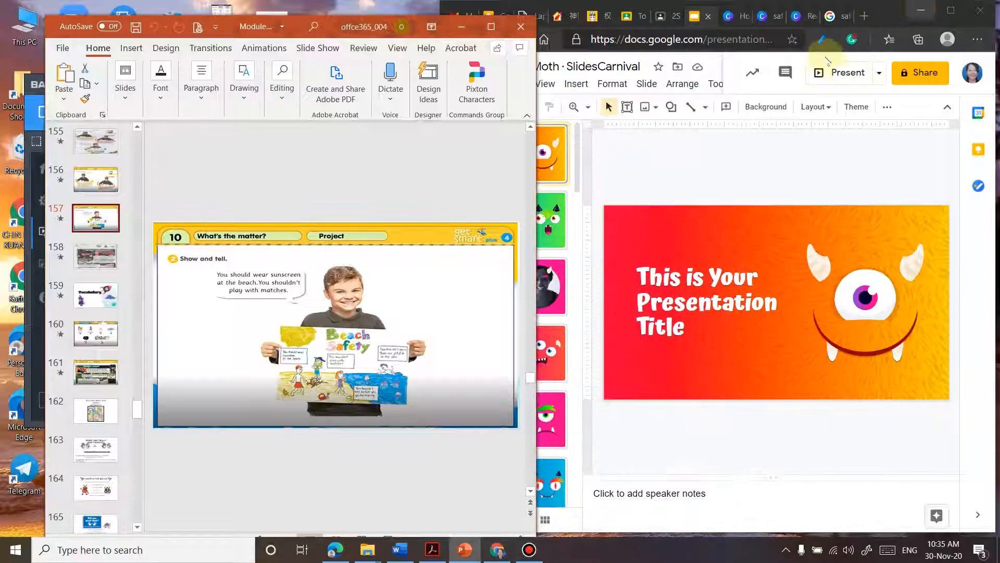
left_click(955, 12)
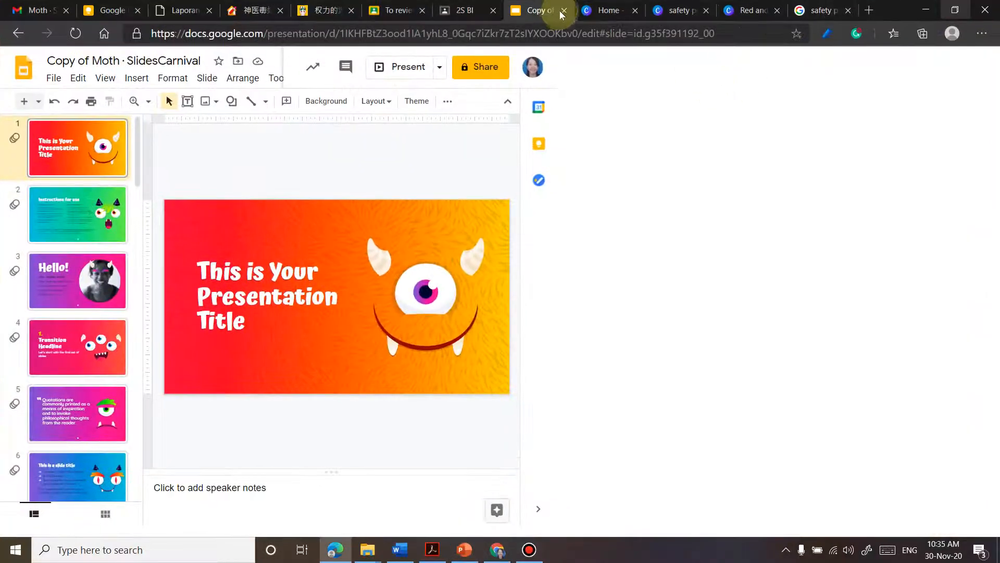
left_click(604, 10)
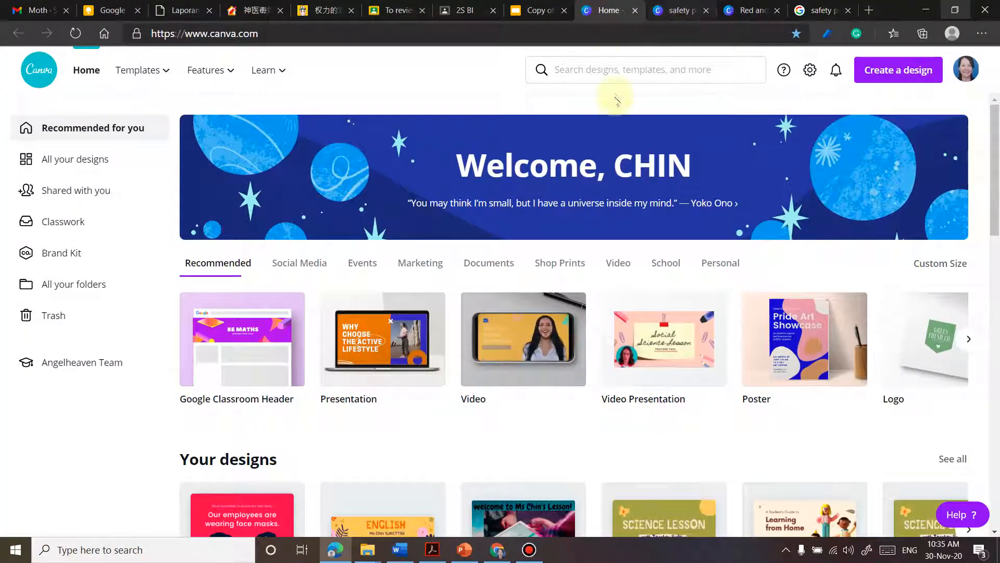
Search Canva's templates for "safety poster"
left_click(586, 72)
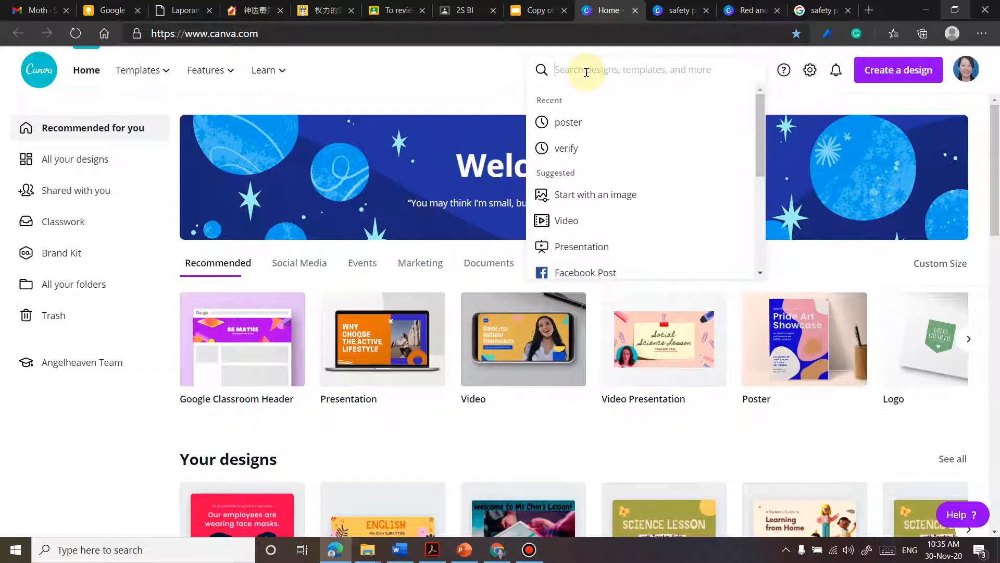
type("safety")
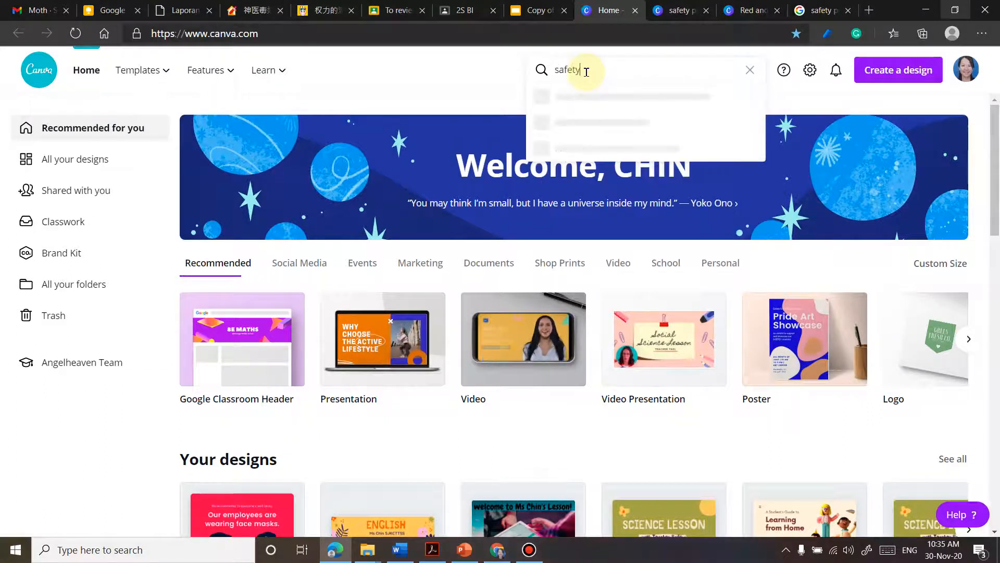
type(" poste")
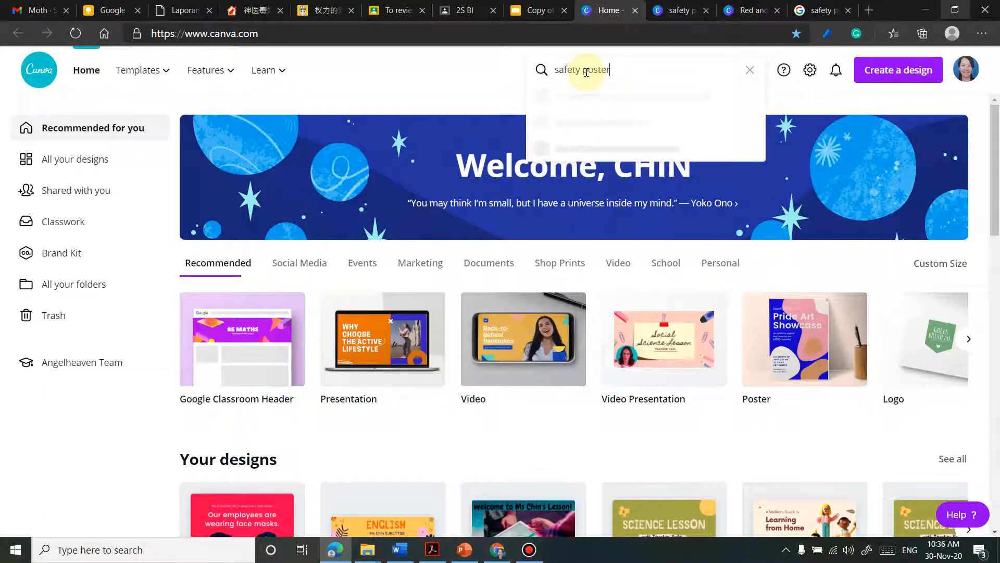
type("r")
key("Return")
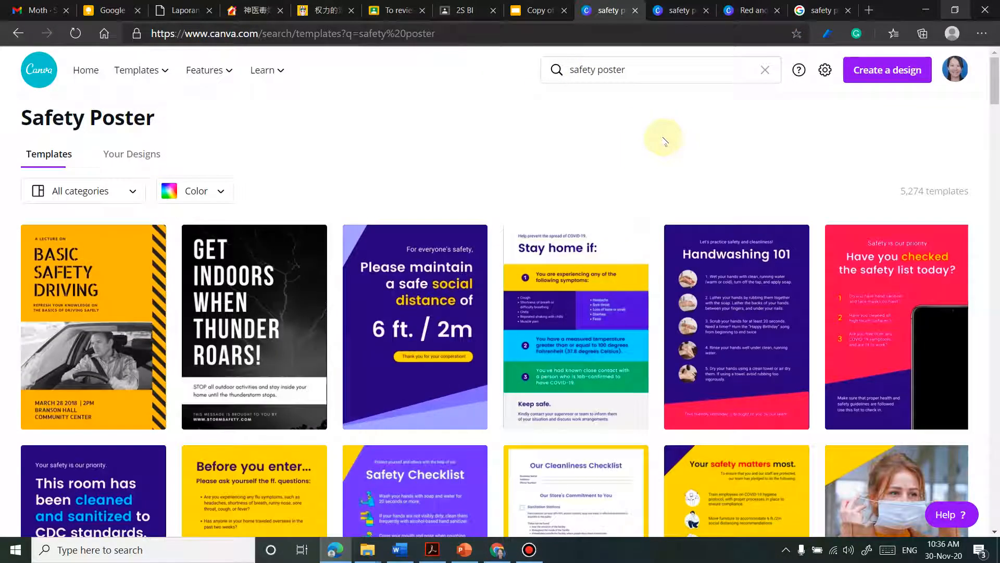
Browse the safety poster templates and glance at the other open Canva tabs to compare possible designs
scroll(664, 141, "down", 3)
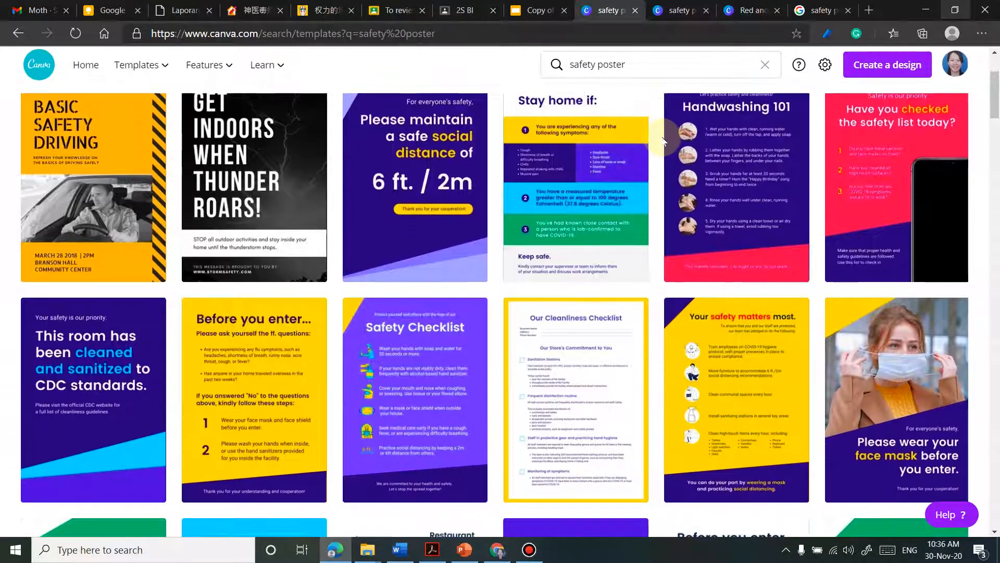
scroll(660, 140, "down", 3)
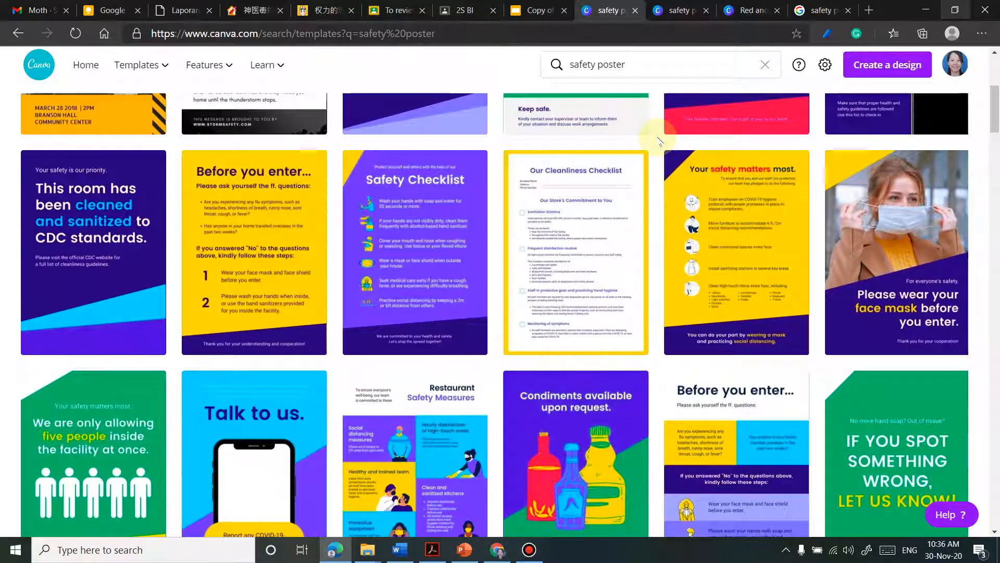
scroll(660, 141, "down", 8)
scroll(657, 141, "down", 1)
scroll(658, 141, "down", 5)
scroll(651, 139, "down", 3)
scroll(645, 147, "down", 7)
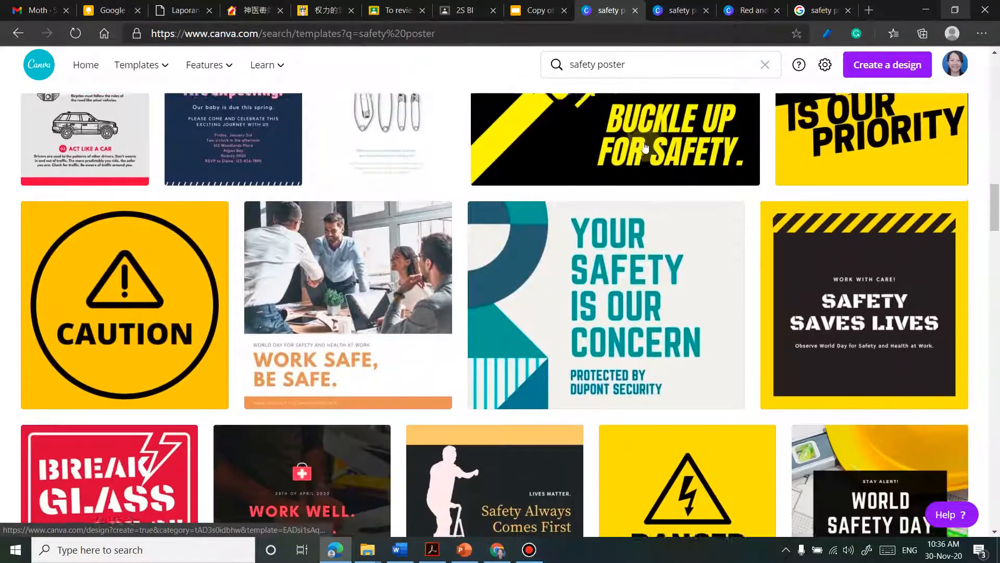
scroll(645, 148, "down", 3)
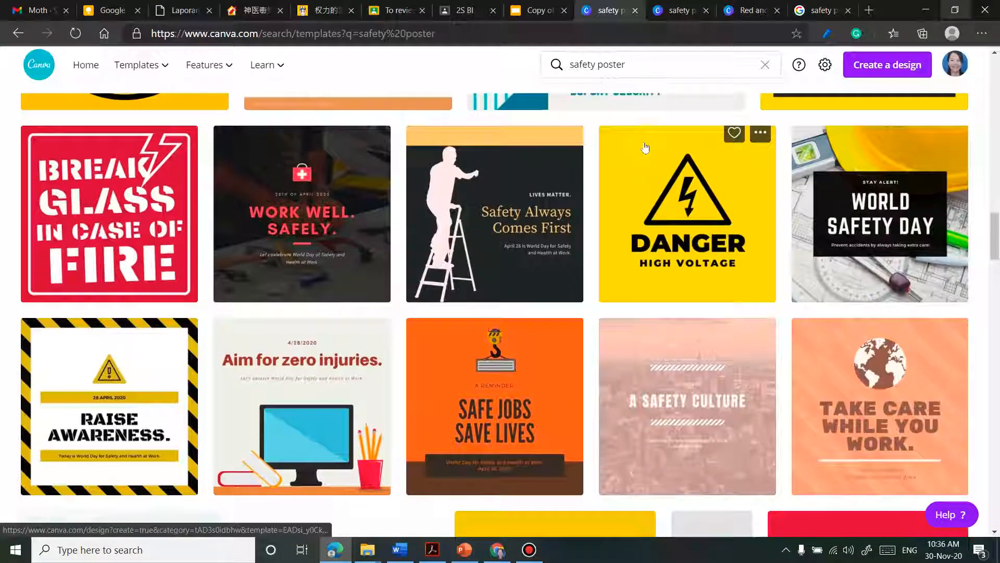
scroll(645, 148, "down", 3)
scroll(645, 147, "down", 11)
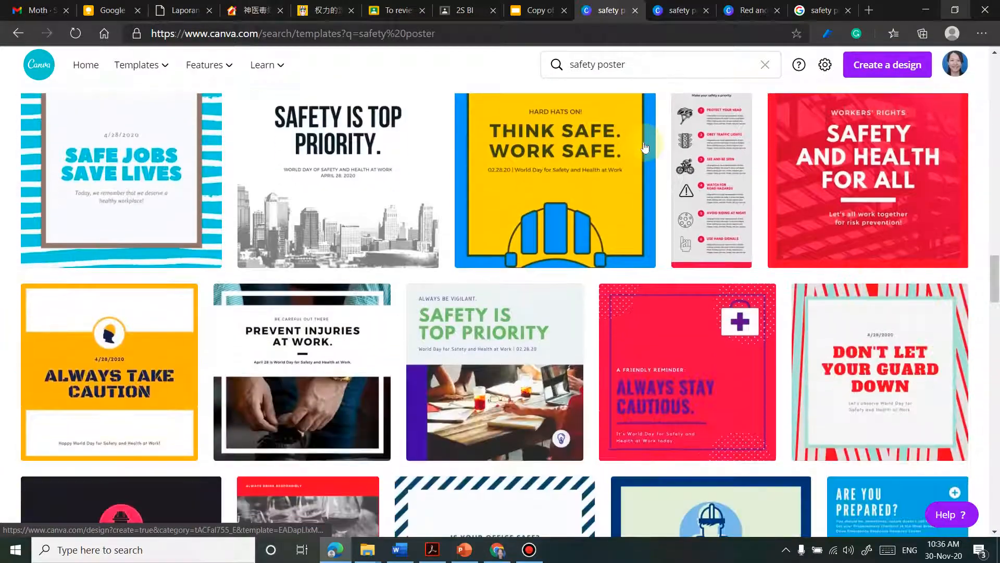
scroll(645, 147, "down", 18)
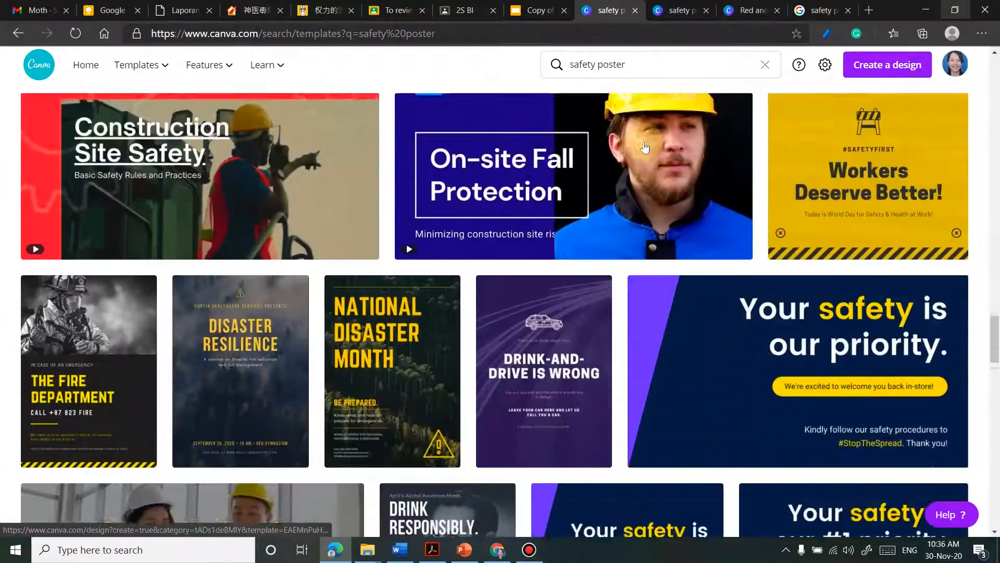
scroll(645, 148, "down", 15)
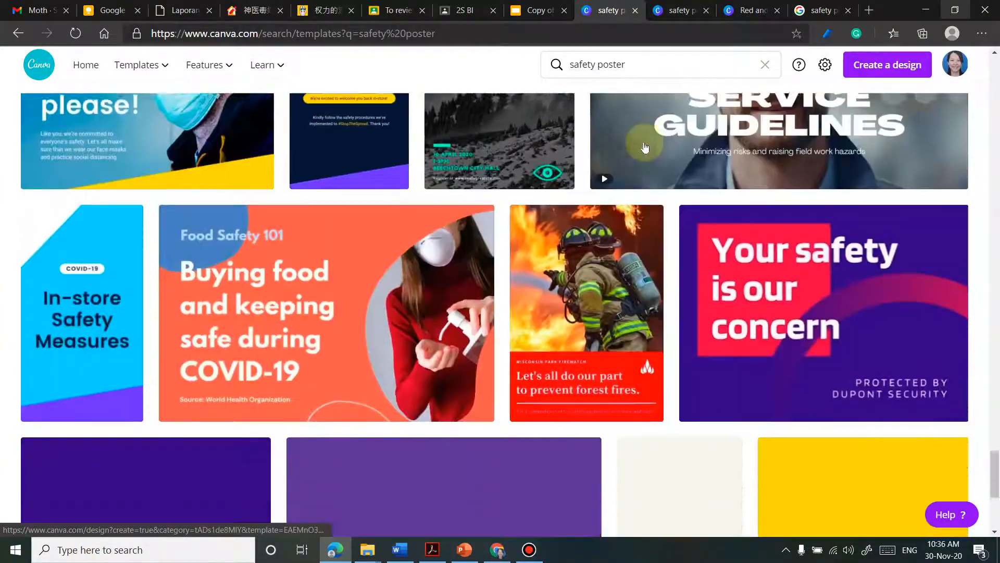
scroll(638, 151, "down", 8)
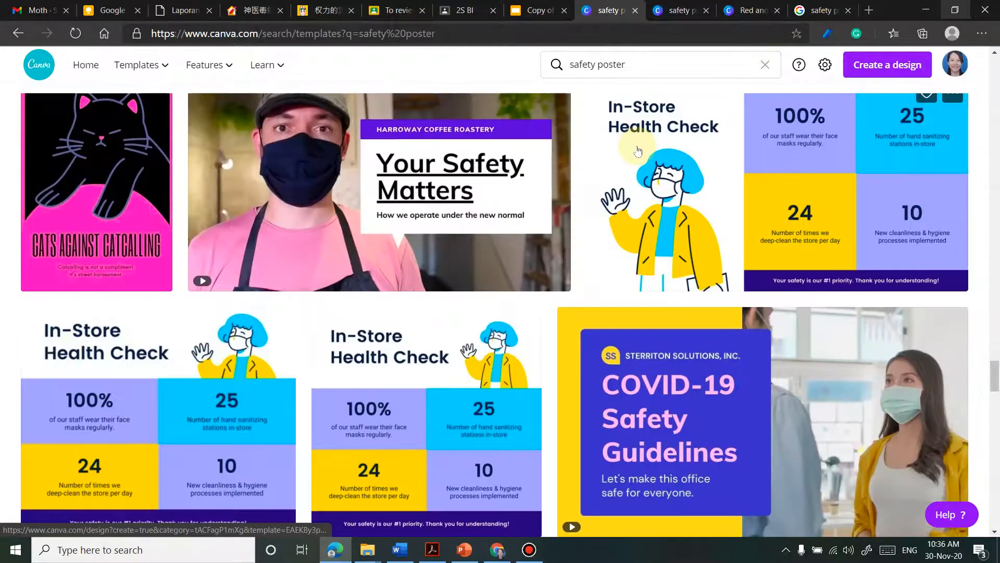
scroll(641, 158, "up", 8)
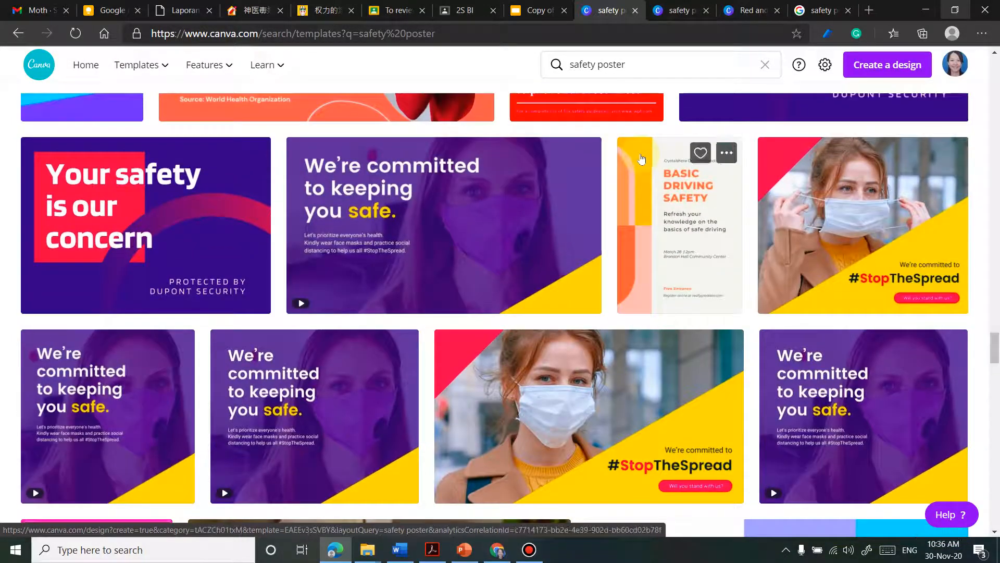
left_click(680, 9)
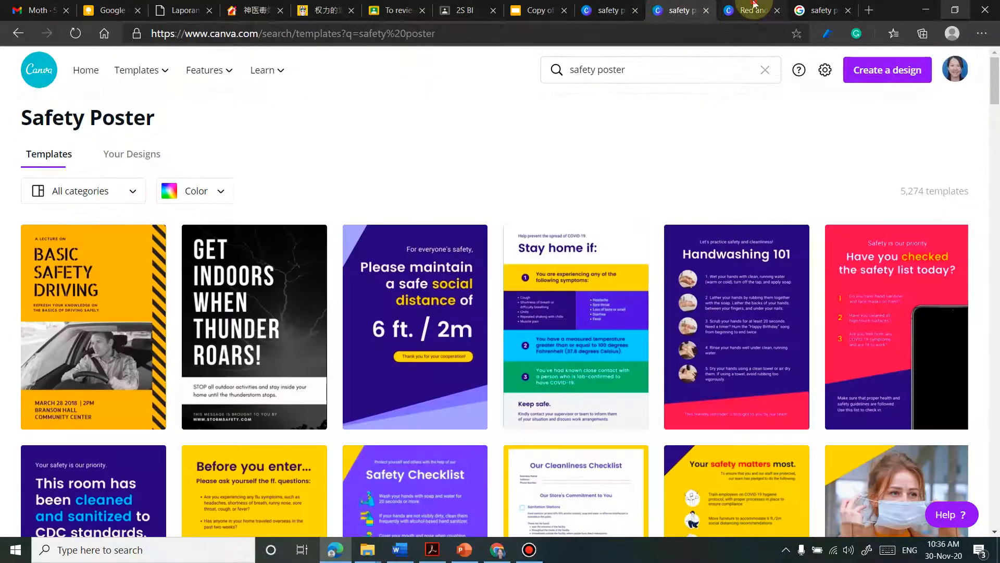
left_click(740, 10)
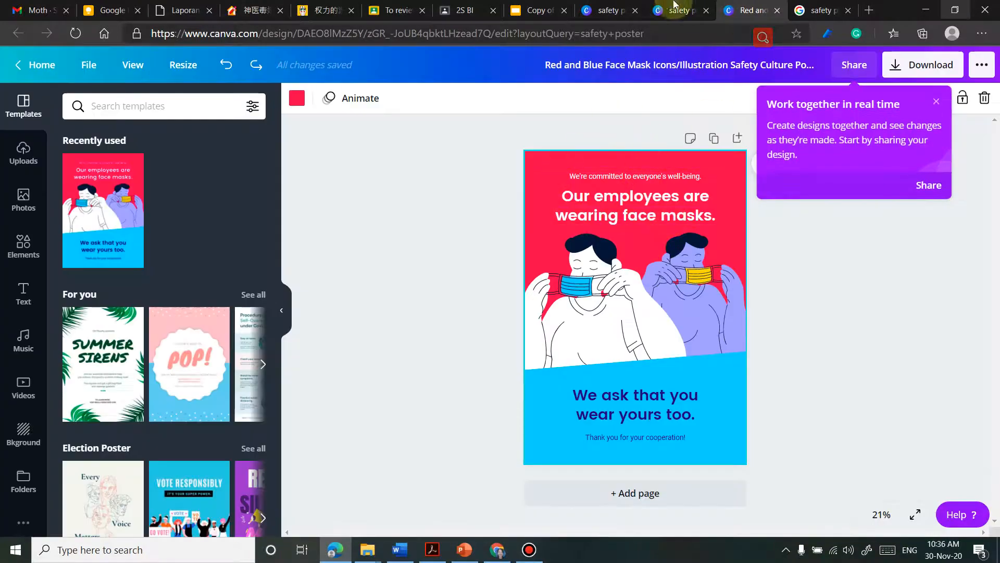
left_click(610, 10)
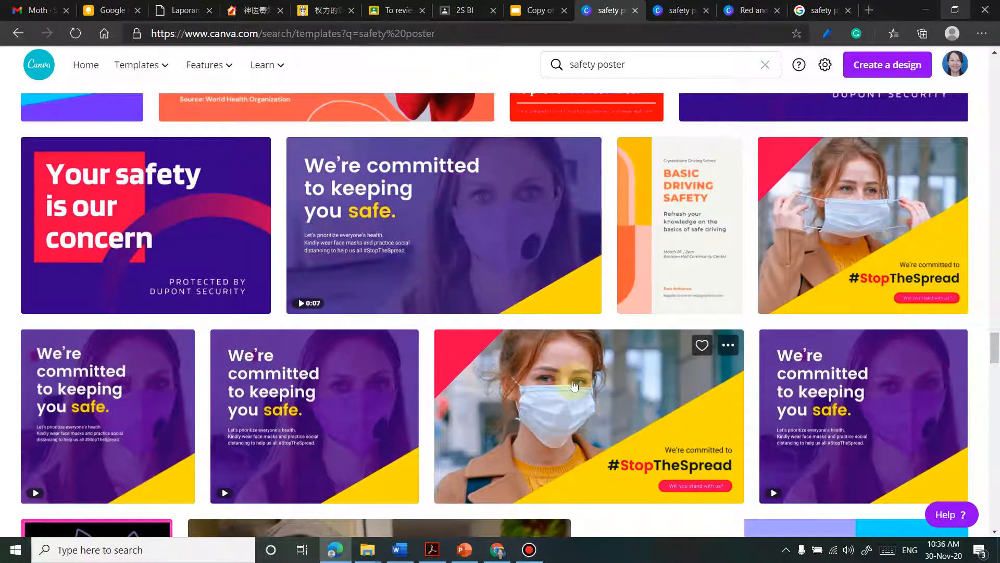
Open the Restaurant Safety Measures template in the editor to preview it, and close its tab
scroll(578, 370, "down", 5)
scroll(581, 386, "up", 8)
scroll(579, 381, "up", 20)
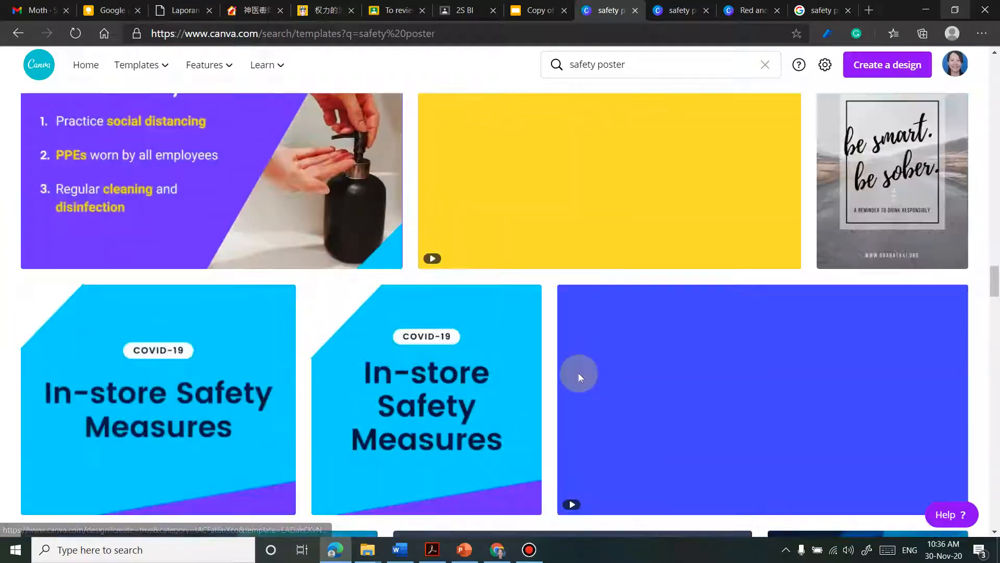
scroll(579, 373, "up", 10)
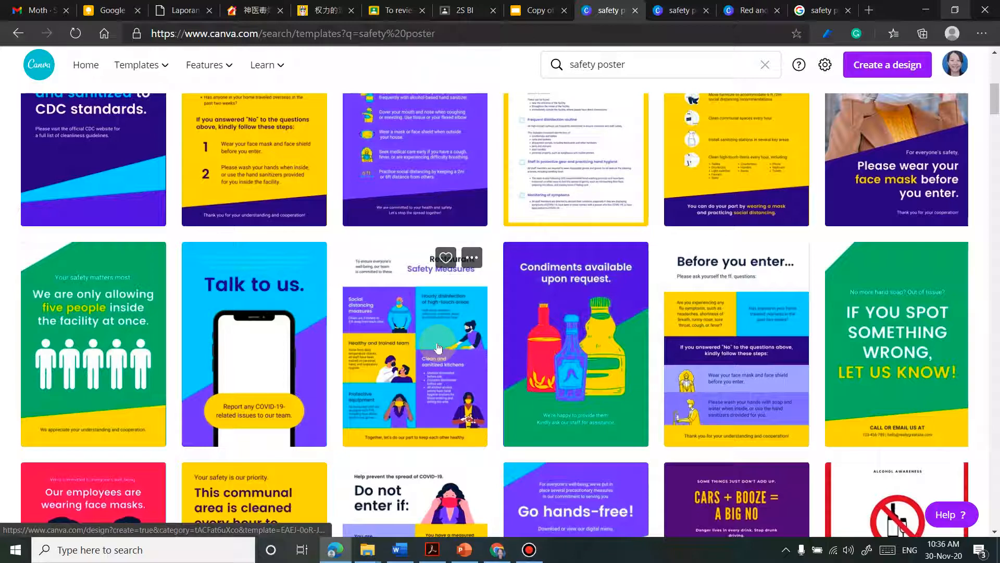
left_click(438, 347)
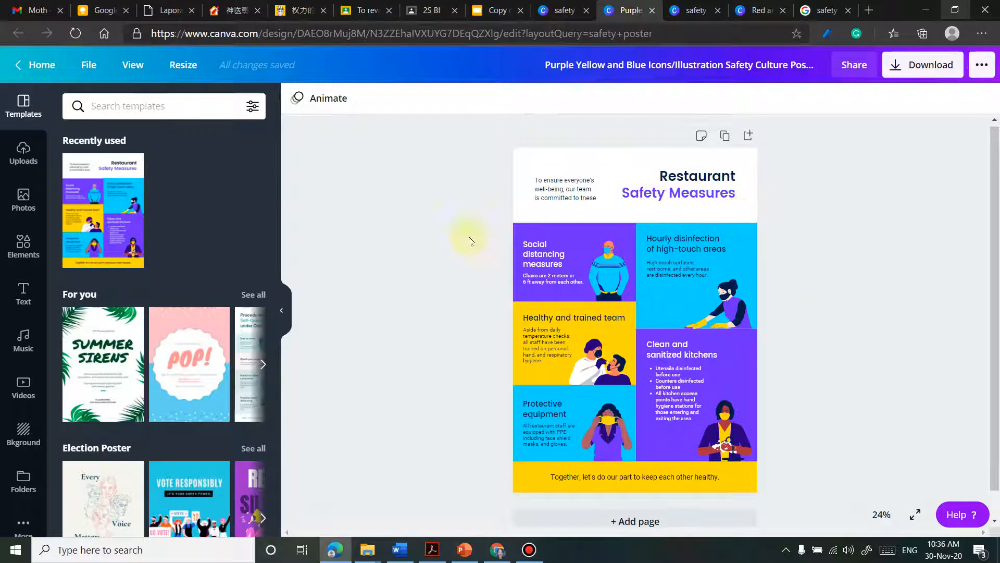
left_click(652, 11)
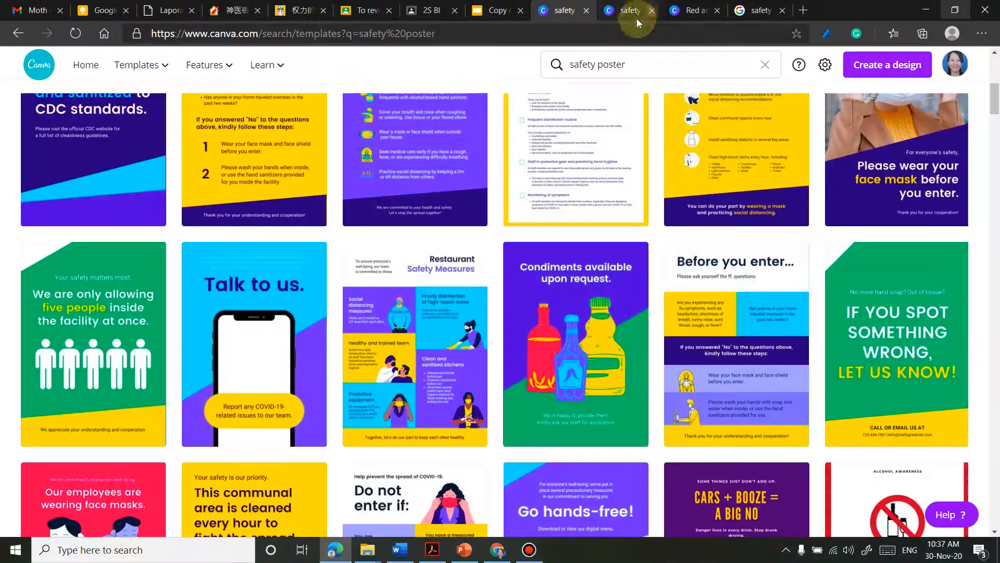
Switch to the open red and blue face mask poster design and dismiss its real-time sharing tip
left_click(692, 11)
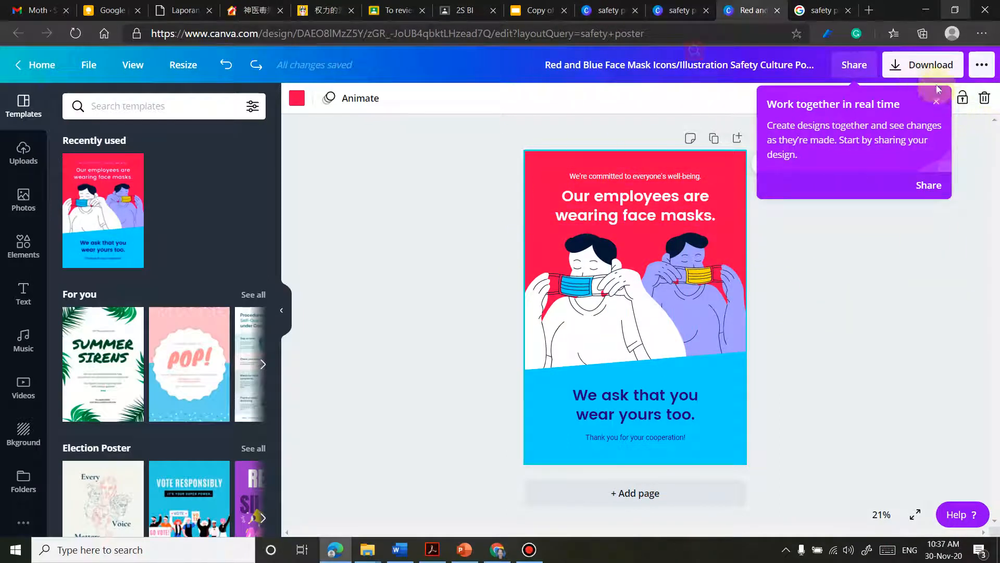
left_click(936, 101)
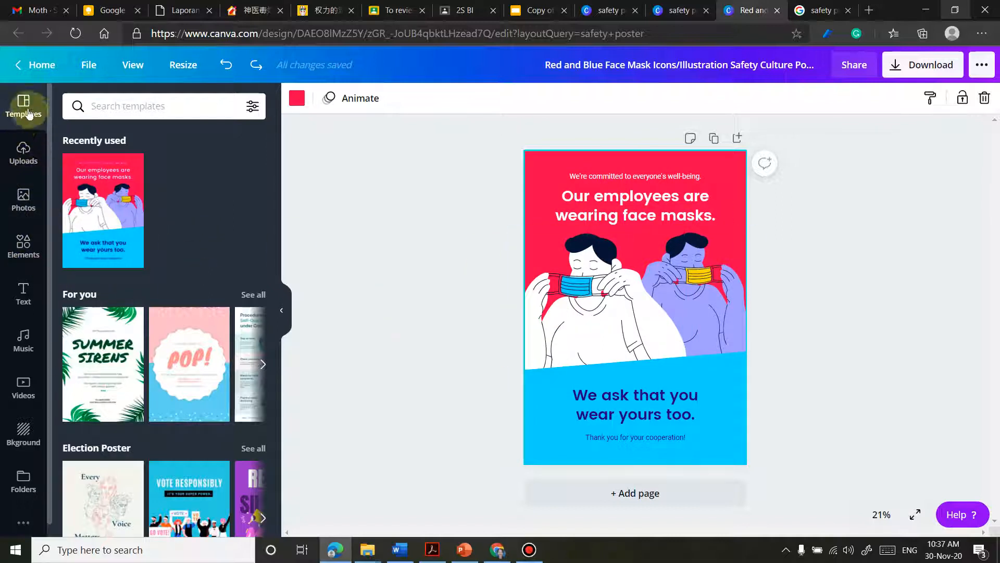
Check the area for uploaded media and search Canva's photo library for "safety"
left_click(23, 150)
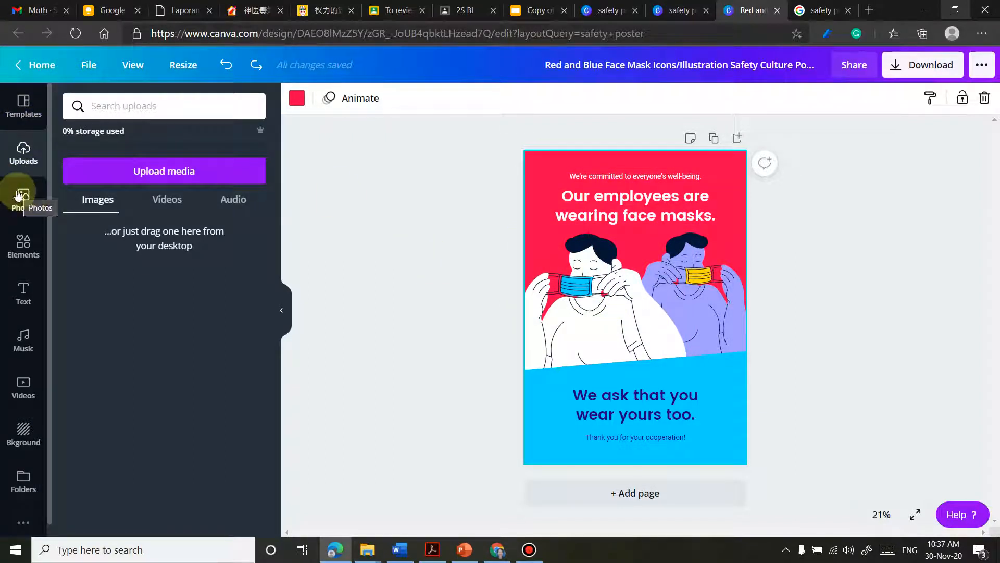
left_click(23, 207)
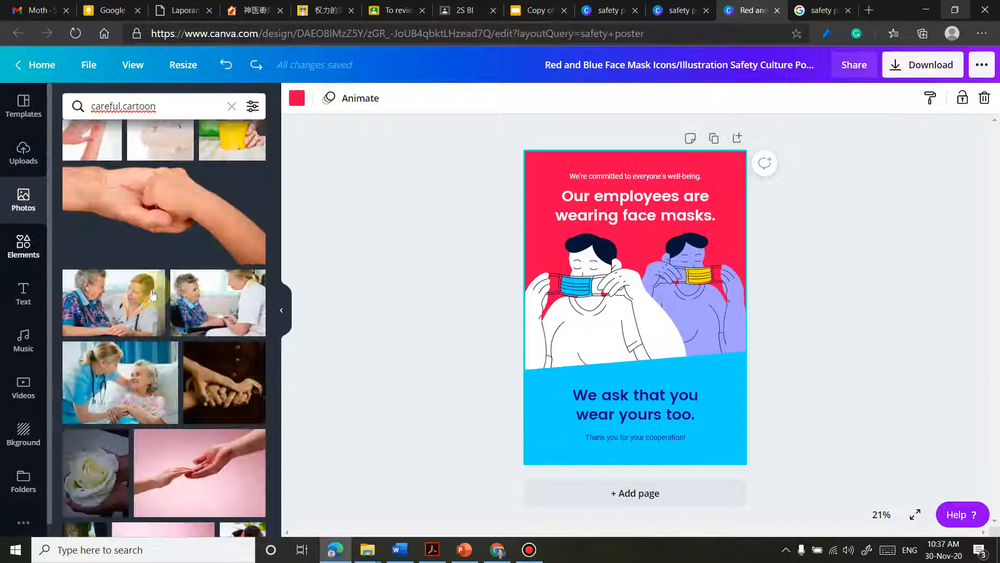
left_click(118, 105)
left_click_drag(163, 106, 34, 106)
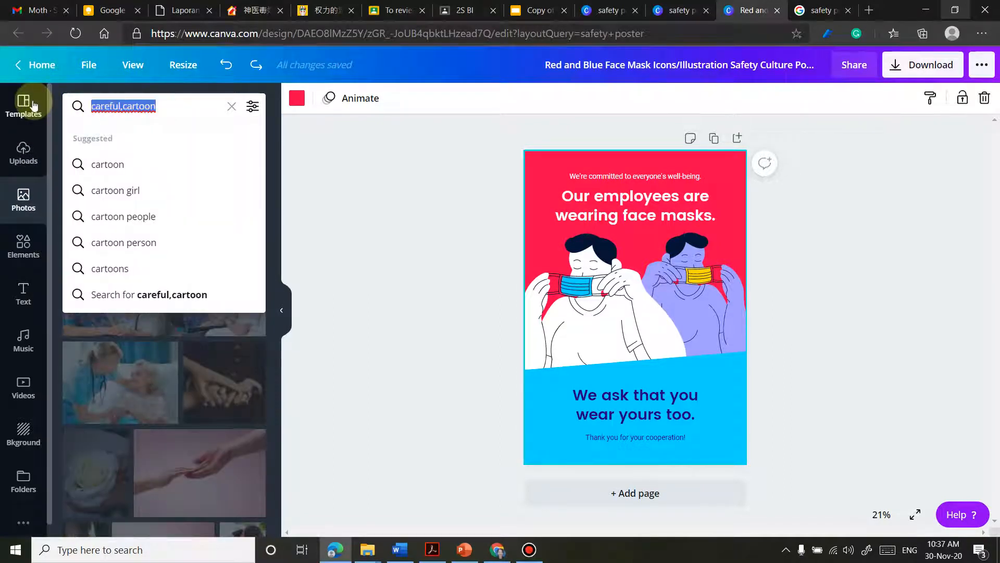
type("safety")
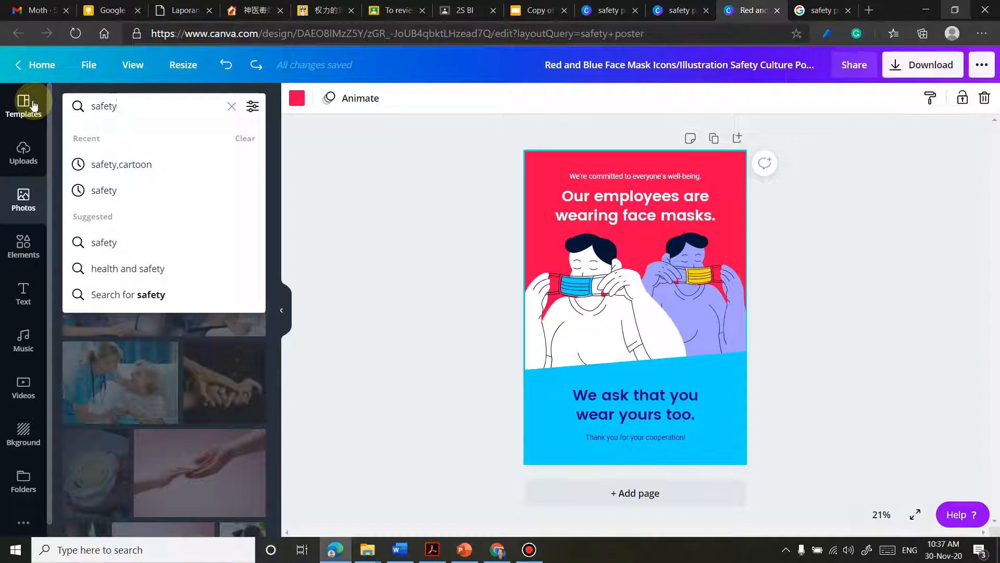
key("Return")
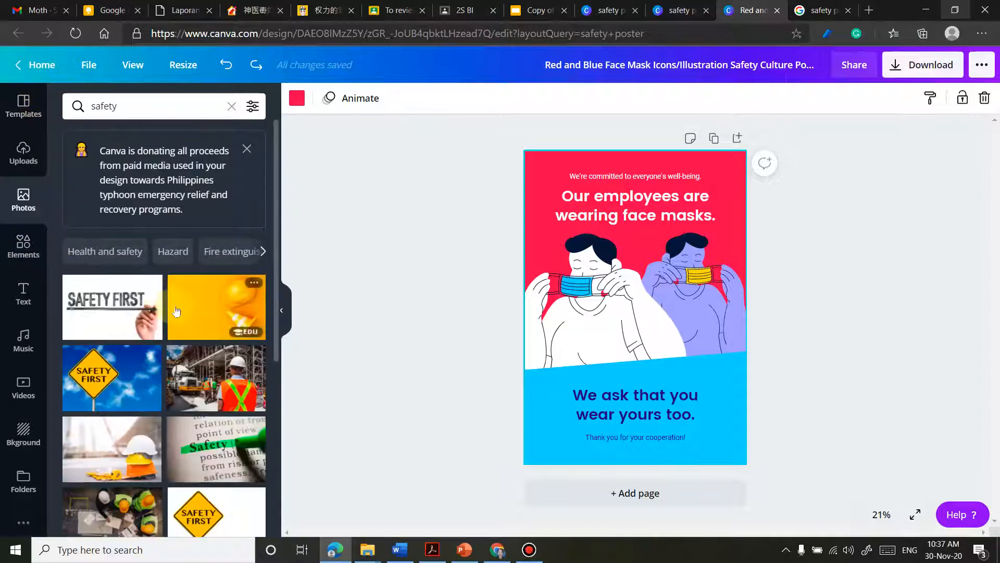
Look through the safety photos and search the photo library for "mask"
scroll(182, 311, "down", 10)
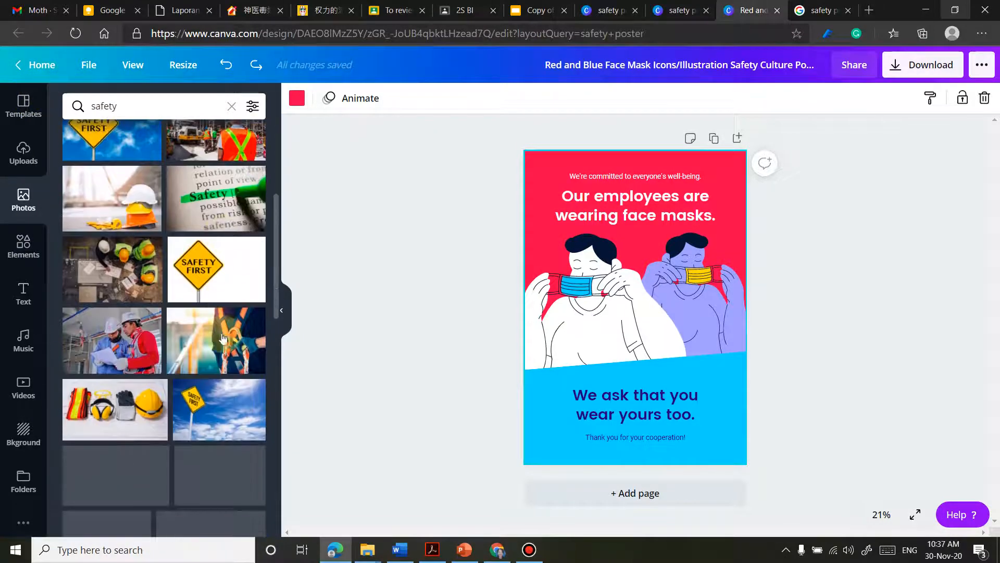
scroll(222, 332, "up", 10)
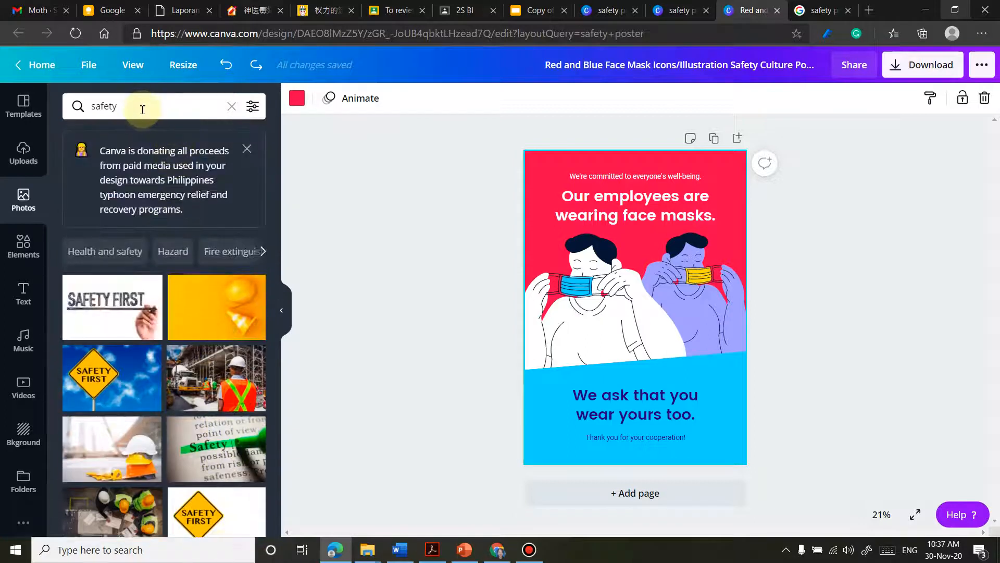
left_click(142, 109)
type("mask")
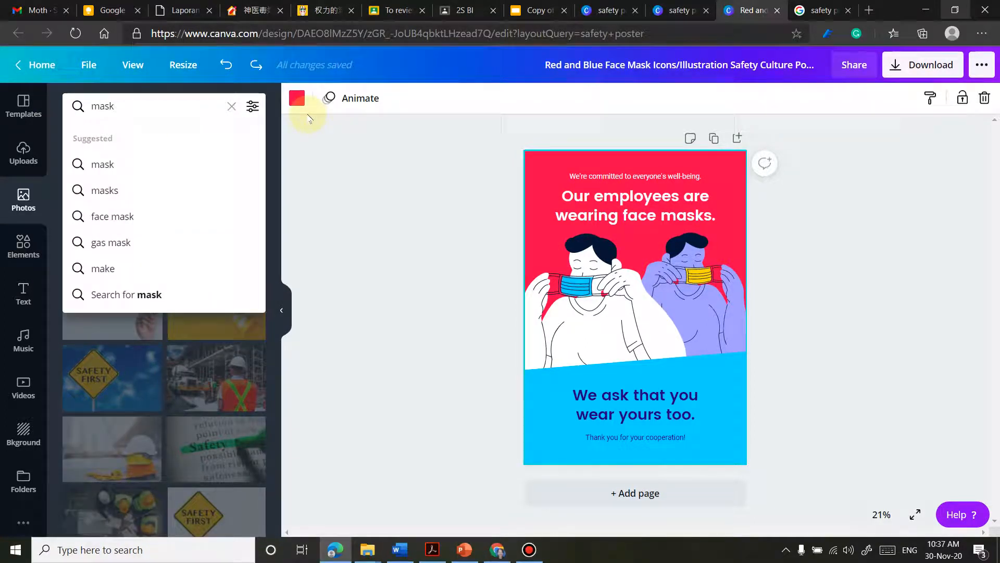
key("Return")
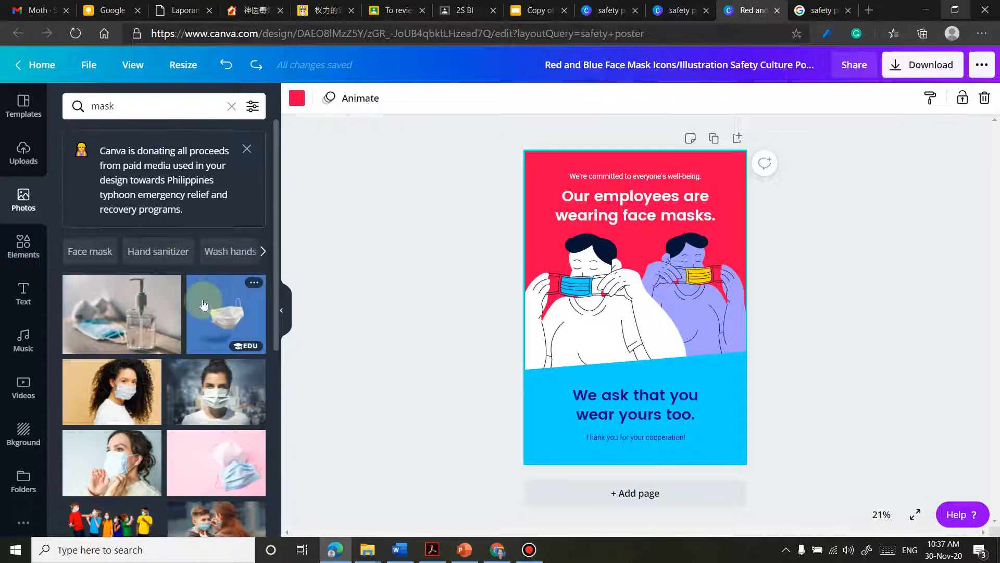
Try out the photo of the curly-haired woman wearing a mask on the poster, shrink it, and delete it
left_click(112, 389)
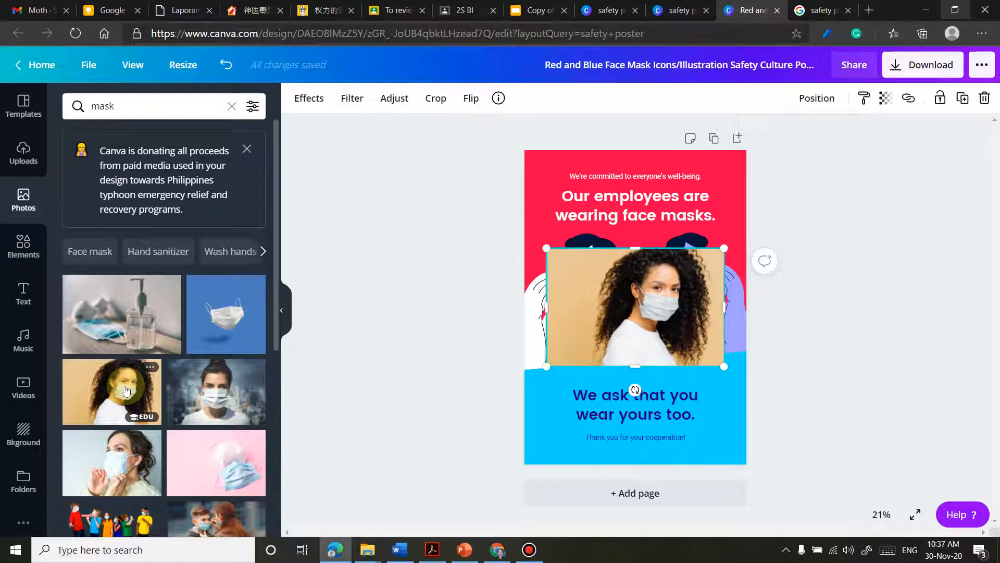
mouse_move(658, 297)
left_mouse_down()
mouse_move(645, 302)
mouse_move(622, 271)
mouse_move(591, 268)
mouse_move(651, 269)
mouse_move(659, 305)
left_mouse_up()
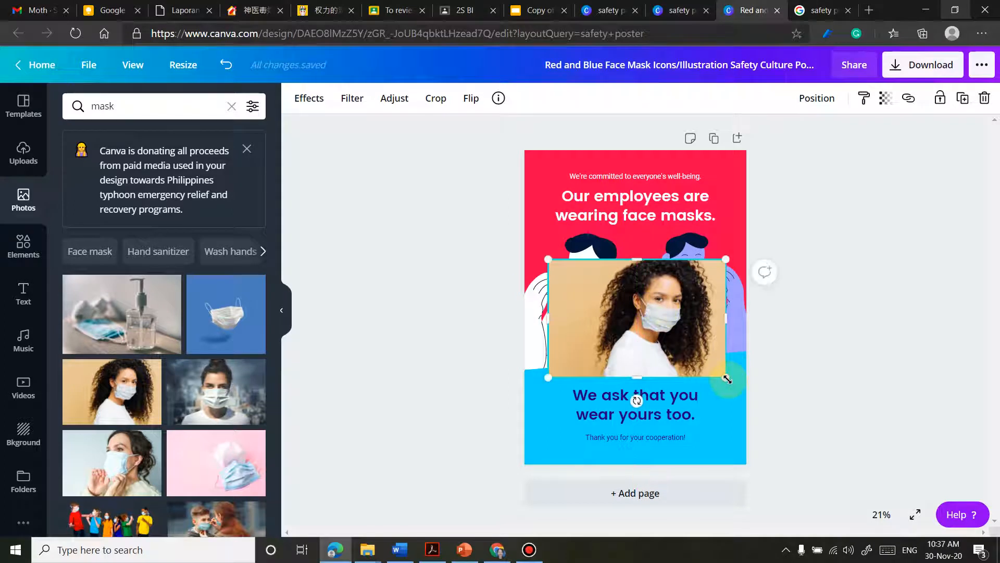
left_click_drag(719, 375, 666, 353)
left_click_drag(703, 383, 612, 312)
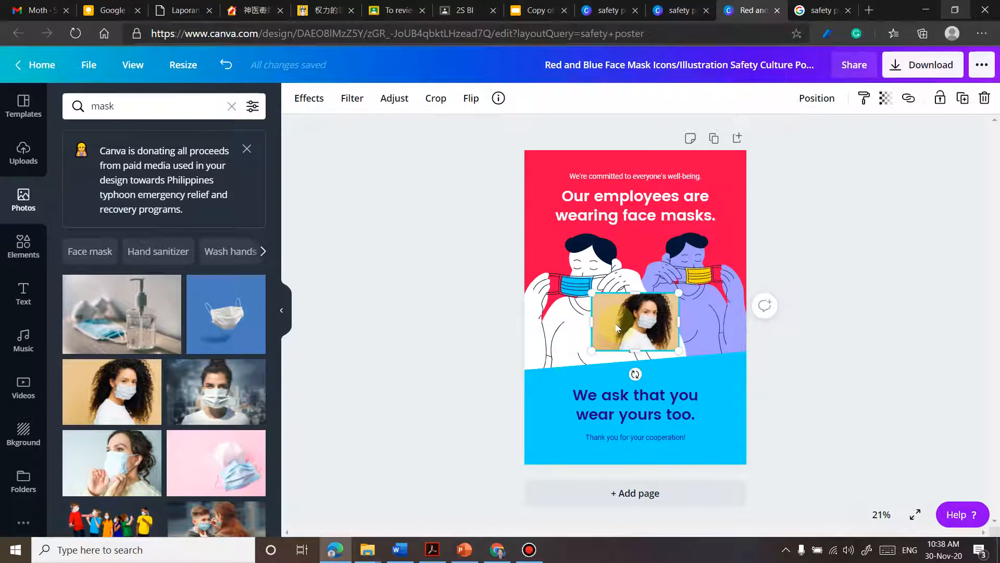
key("Delete")
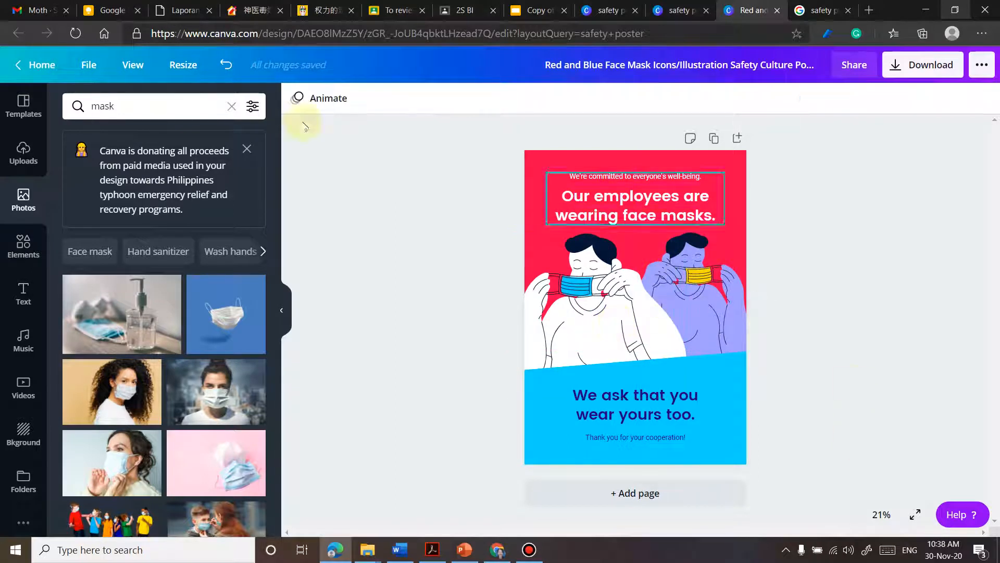
Find the "mask" graphic elements and place the round masked-boy illustration in the left part of the poster's red area
scroll(112, 413, "down", 5)
scroll(120, 396, "up", 5)
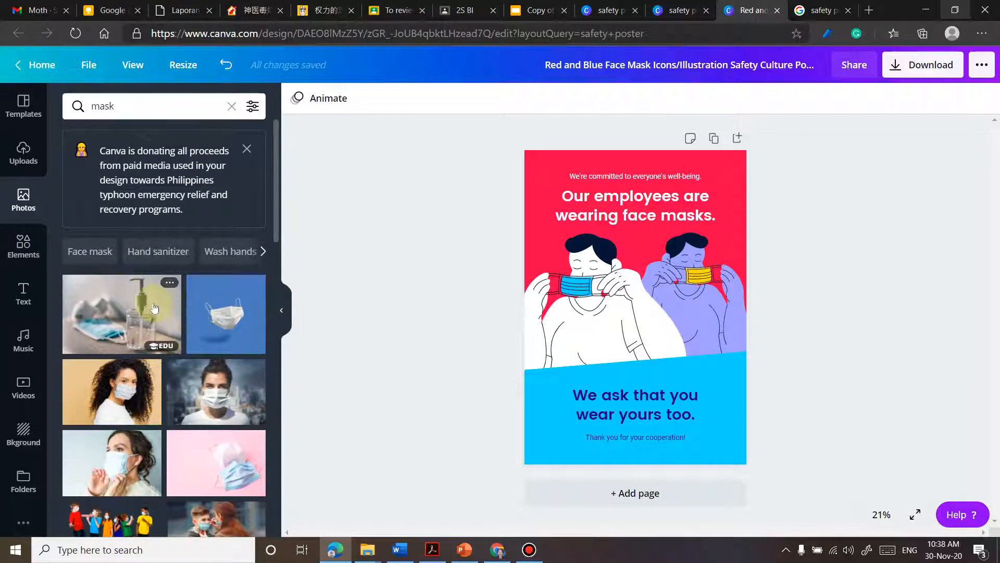
left_click(23, 198)
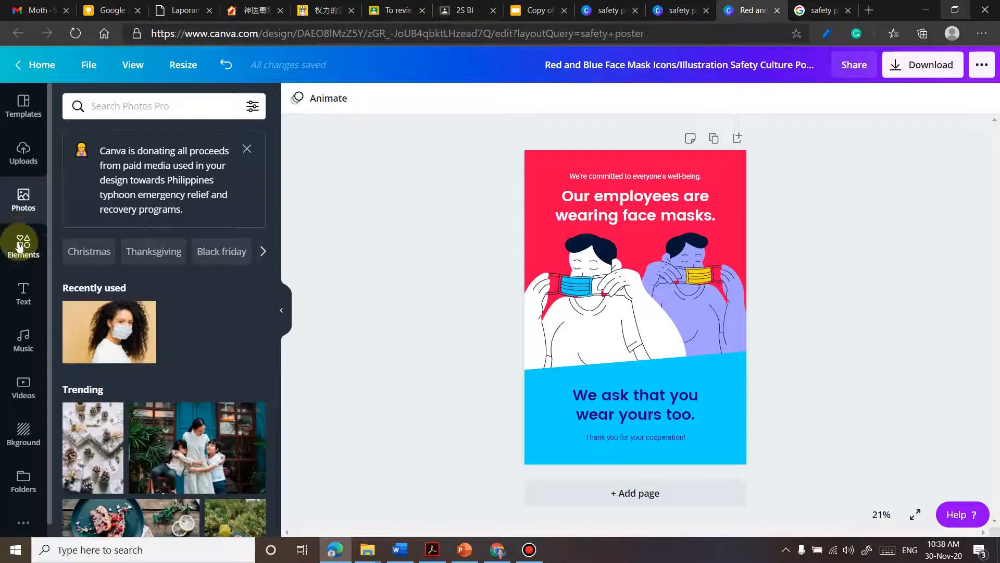
left_click(19, 246)
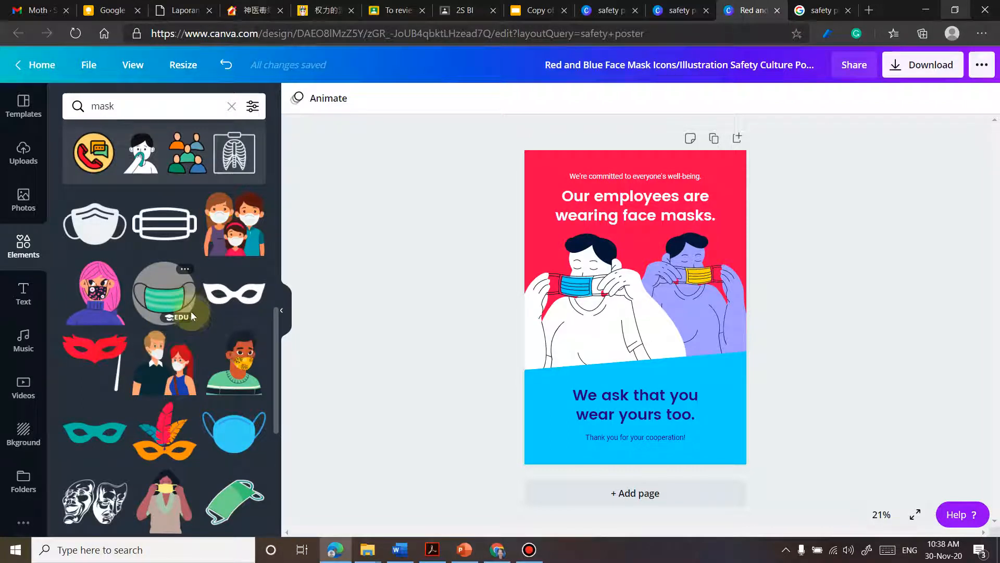
scroll(191, 311, "up", 5)
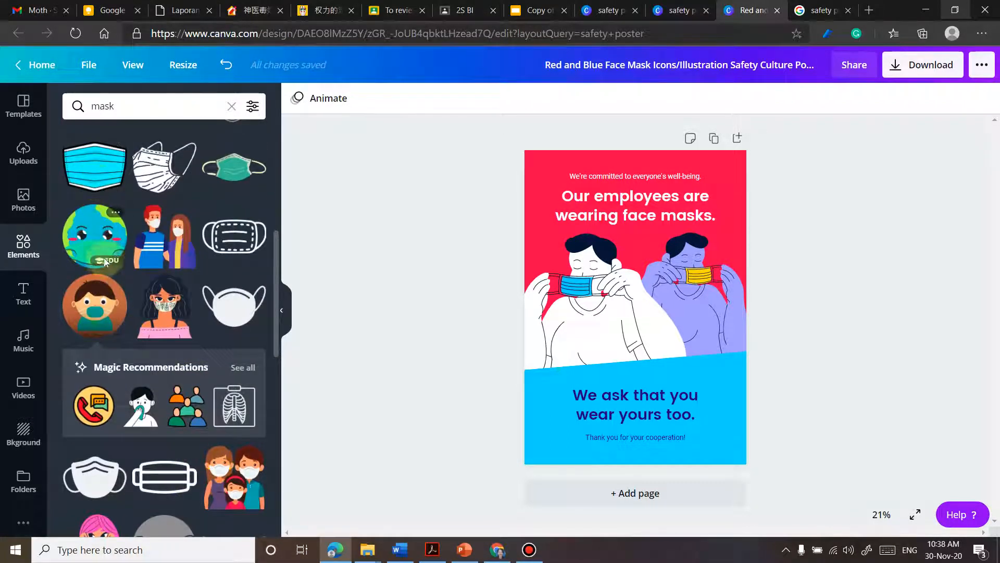
left_click(94, 306)
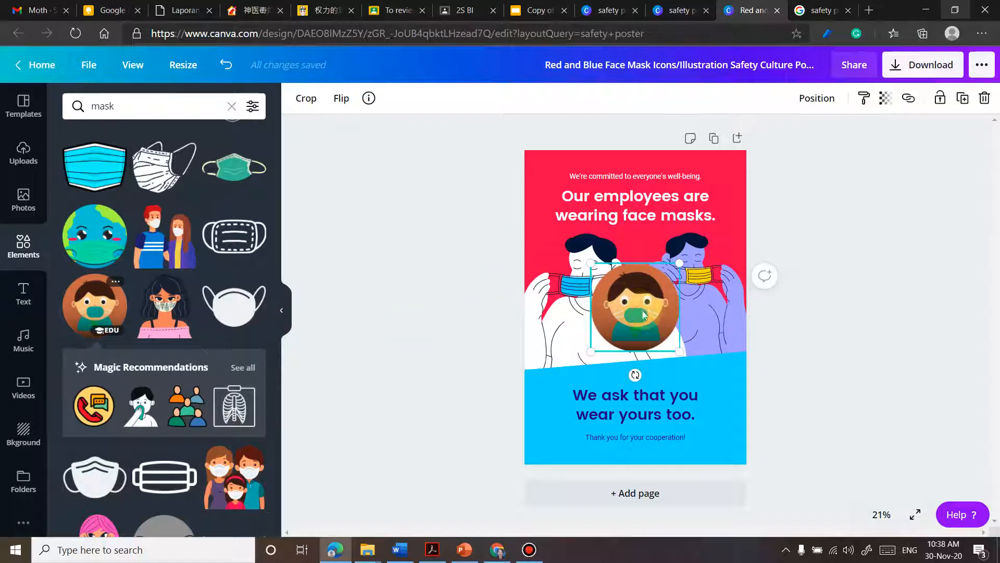
left_click_drag(641, 307, 593, 311)
Delete the two original figures putting on face masks, the white one and the purple one
left_click(649, 322)
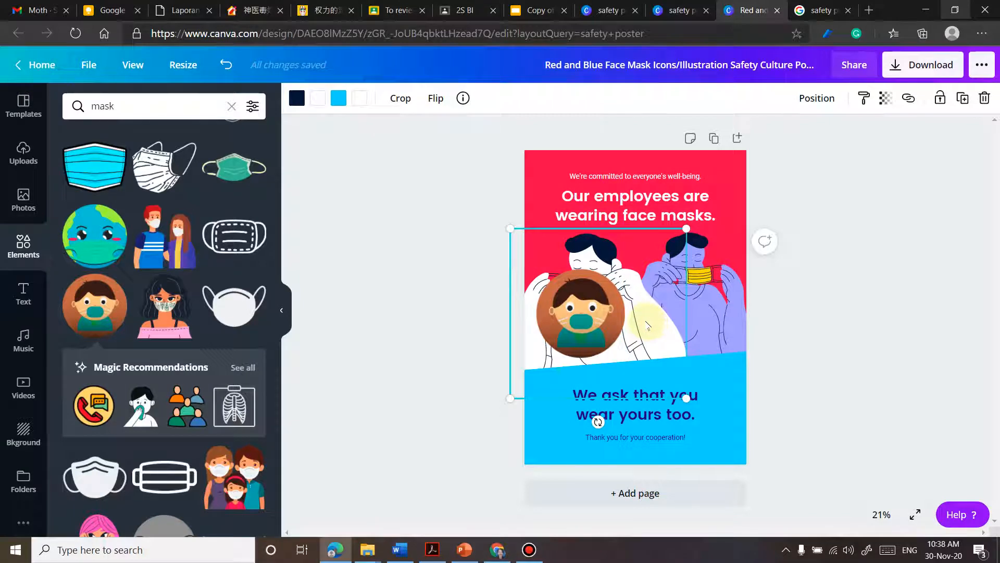
key("Delete")
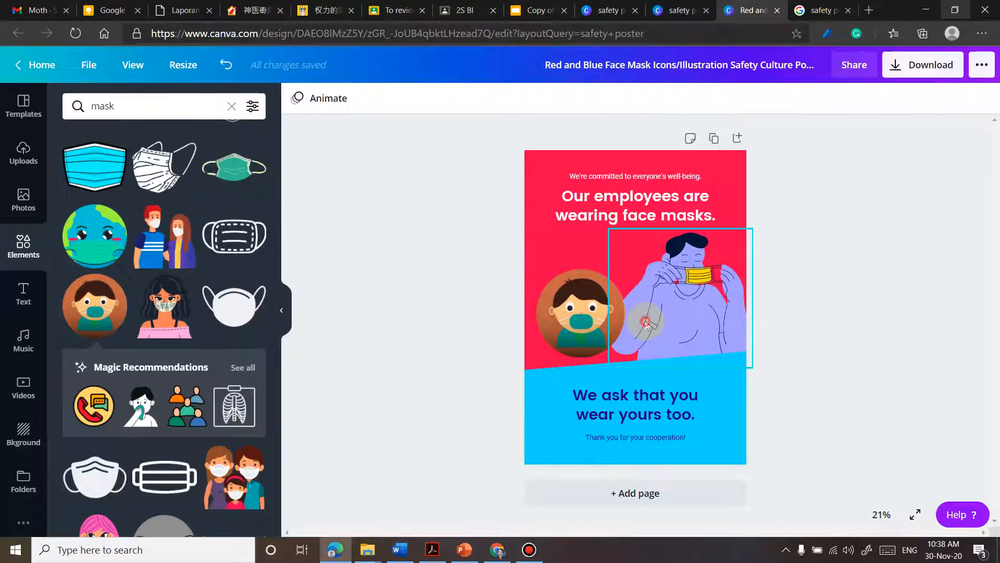
left_click(646, 323)
key("Delete")
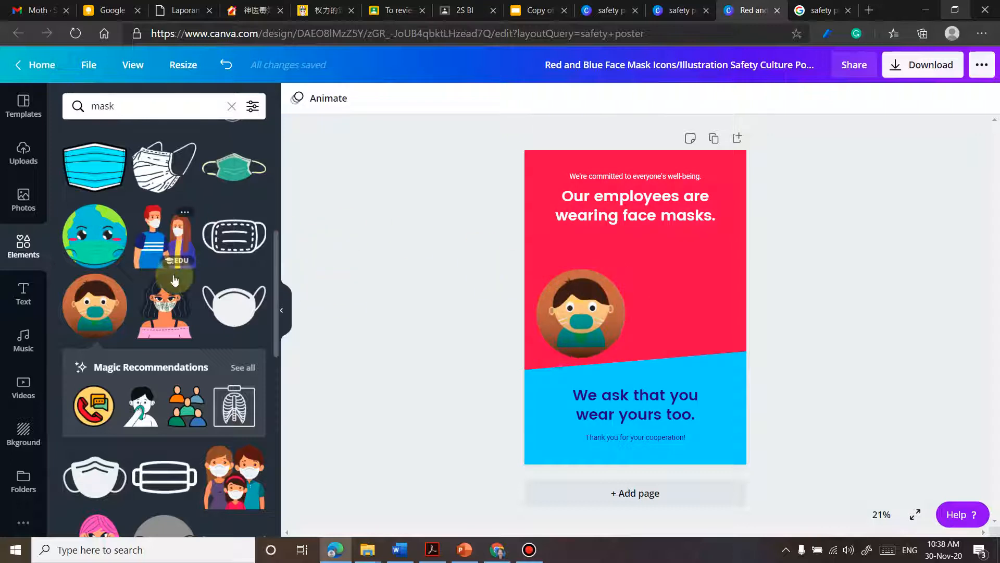
Add the illustration of the masked family of three to the right side of the red area, below the headline
scroll(182, 305, "down", 2)
mouse_move(144, 302)
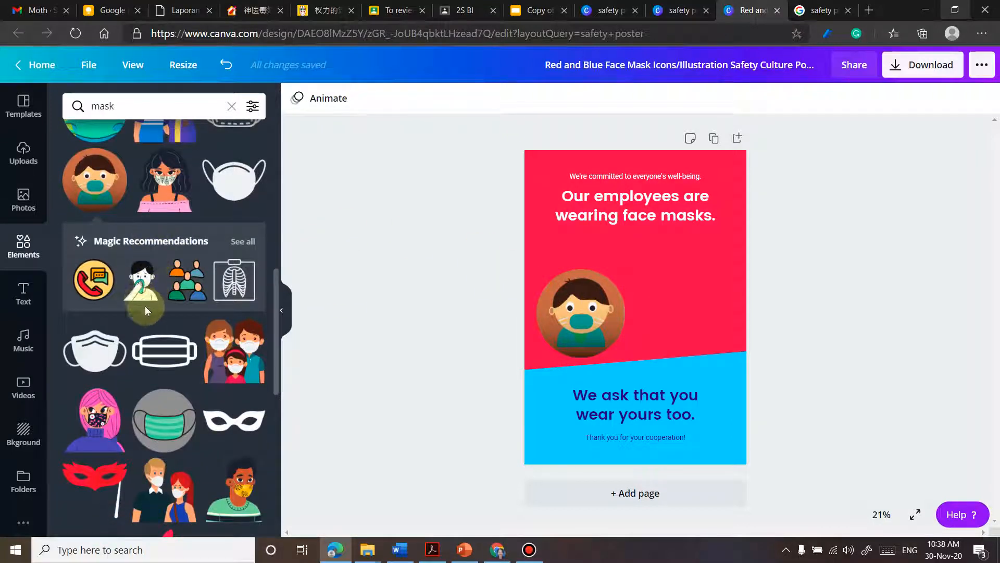
left_click(234, 350)
left_click_drag(672, 316, 727, 293)
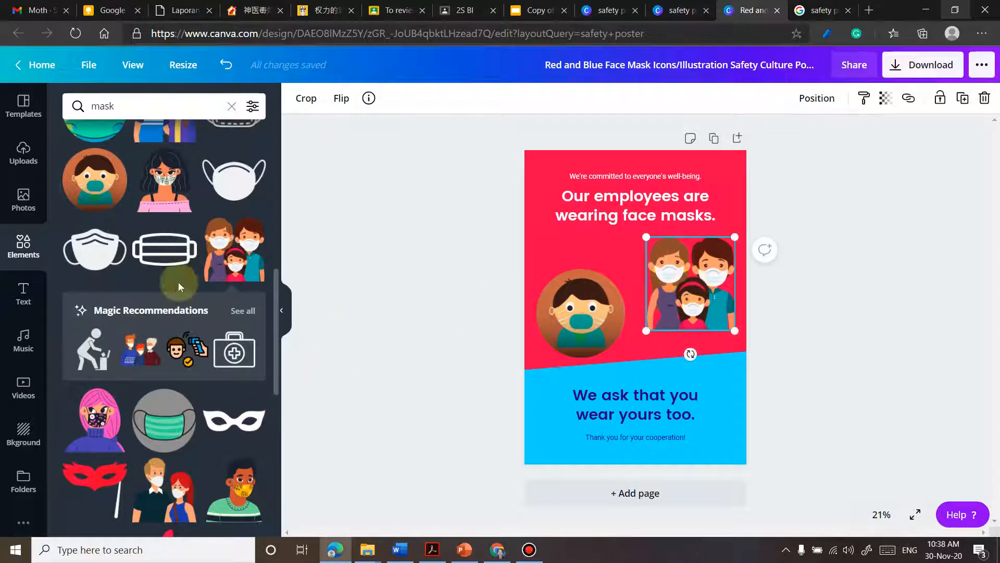
Browse the mask graphics and check the color, animation and availability filters for the element search
scroll(192, 423, "down", 10)
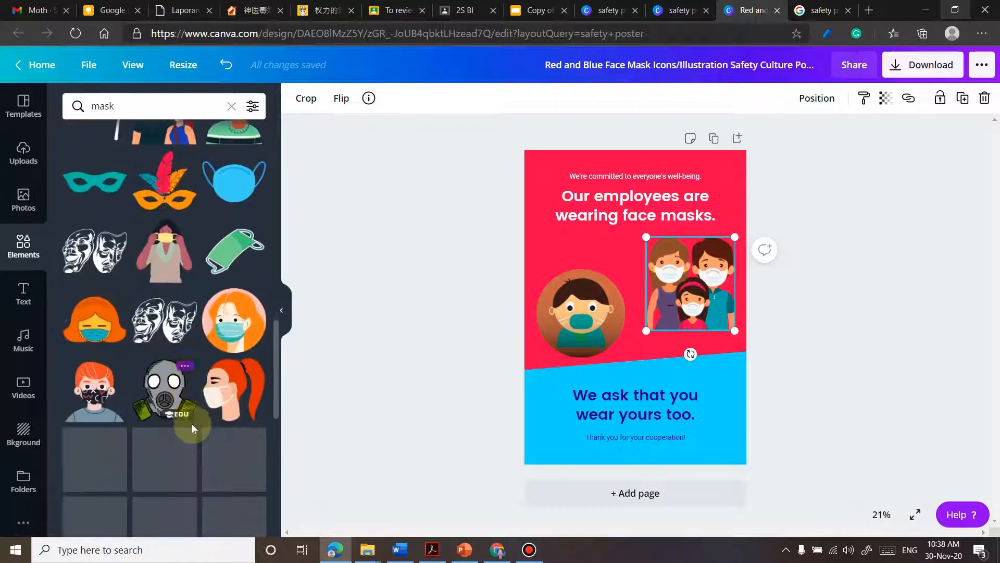
scroll(192, 423, "down", 2)
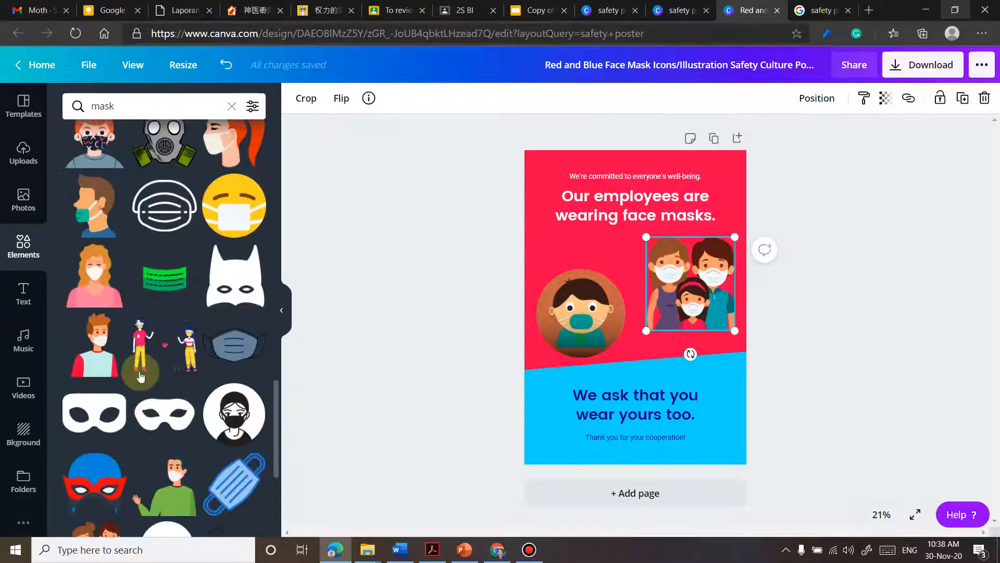
scroll(173, 412, "up", 10)
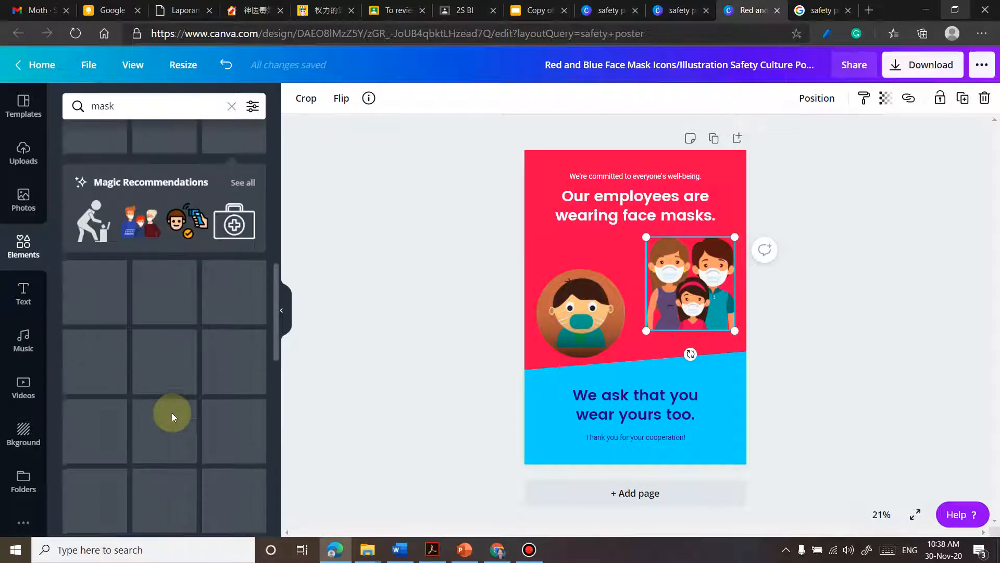
scroll(172, 415, "up", 10)
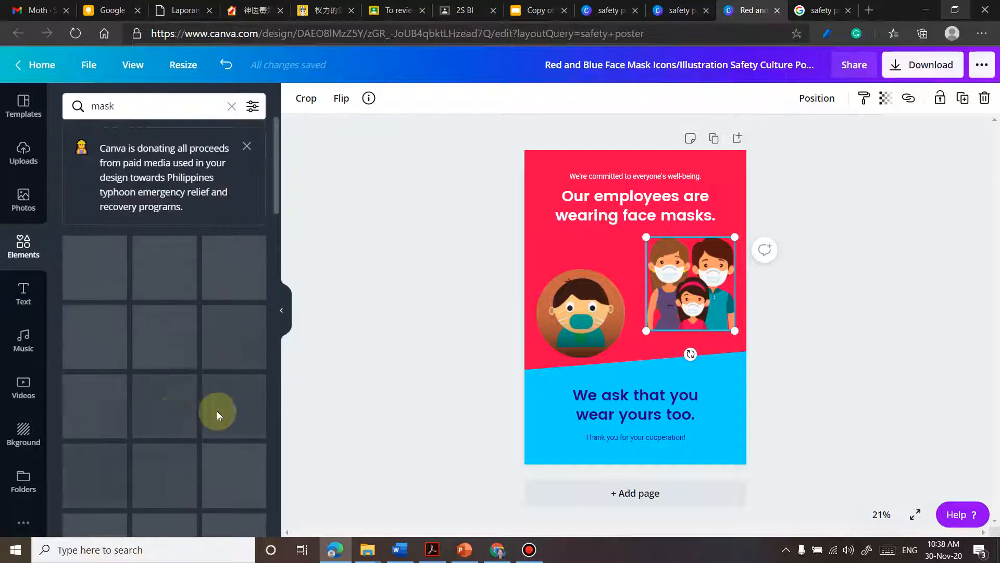
scroll(182, 211, "down", 7)
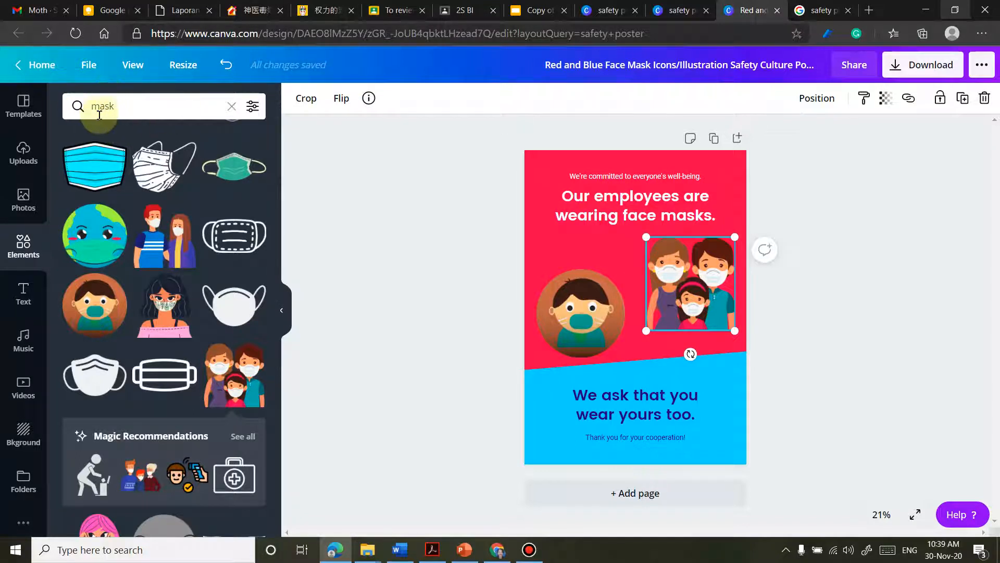
left_click(252, 108)
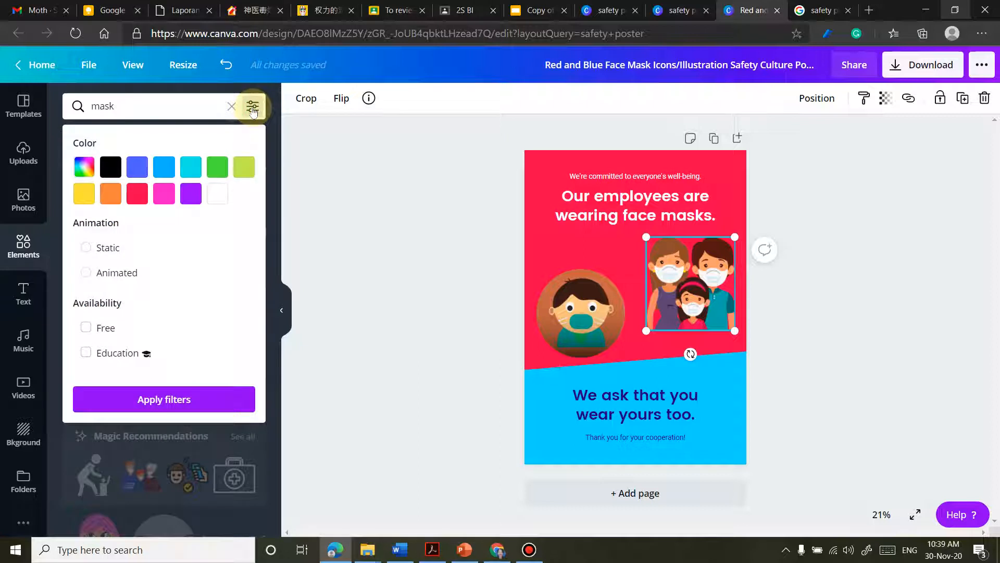
left_click(176, 108)
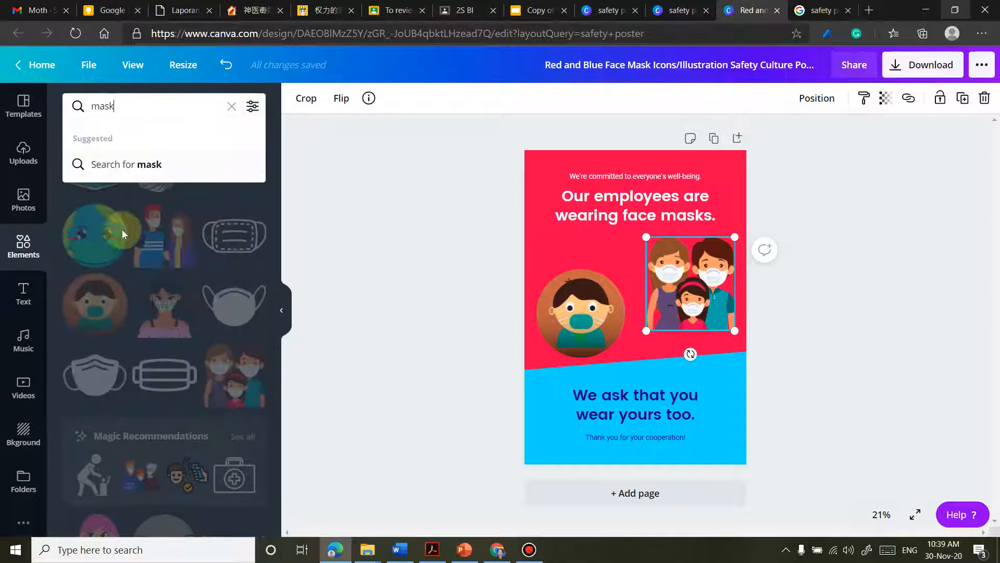
left_click(195, 271)
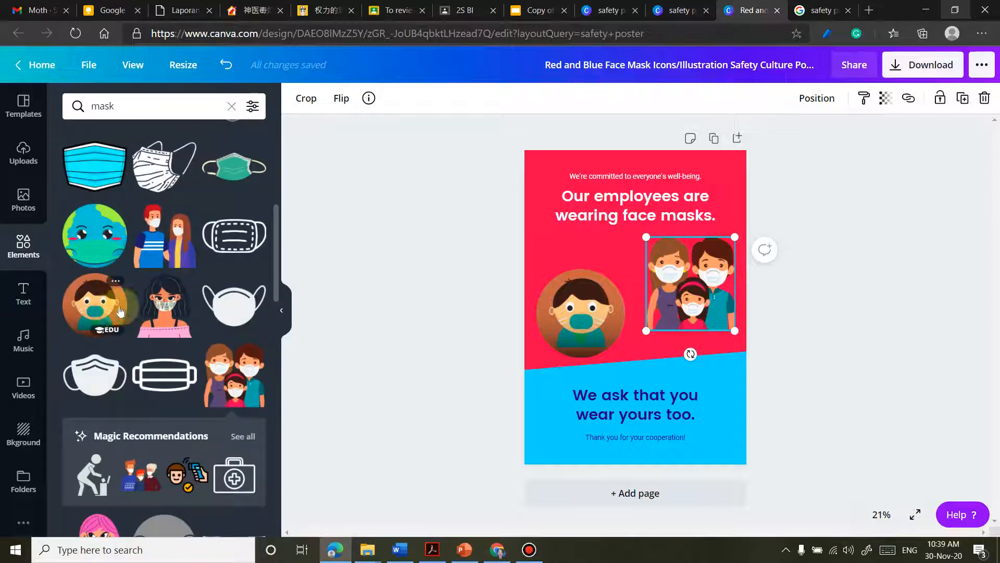
Look further through the mask graphics for another illustration of people that suits the poster
scroll(163, 417, "down", 3)
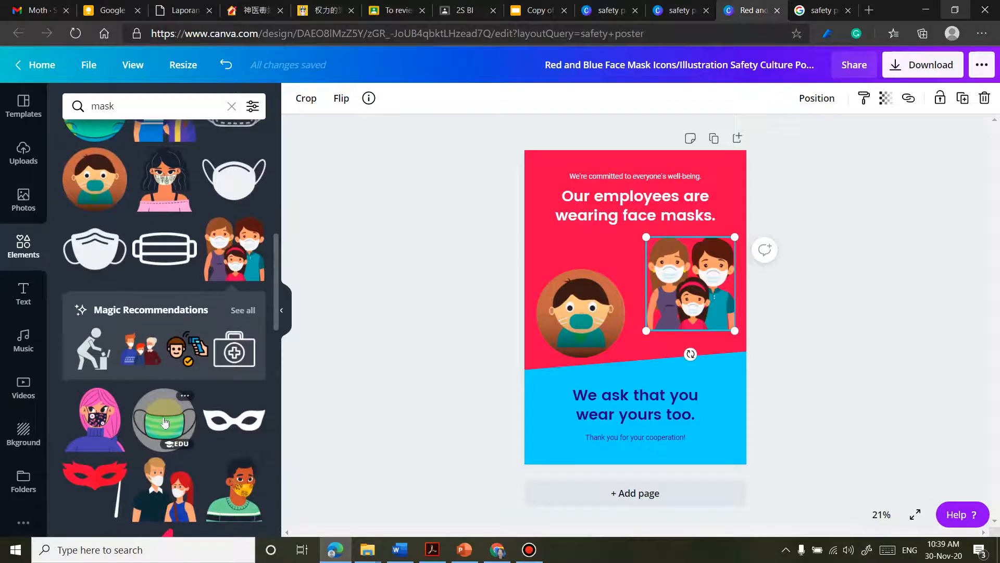
scroll(165, 422, "up", 2)
scroll(163, 420, "down", 5)
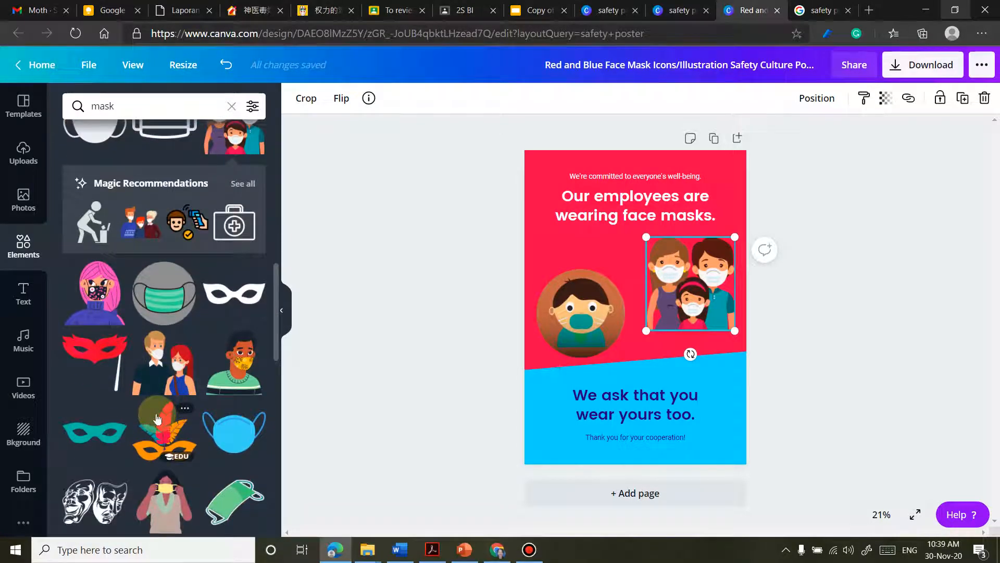
scroll(158, 419, "down", 3)
scroll(157, 412, "up", 6)
scroll(157, 401, "down", 9)
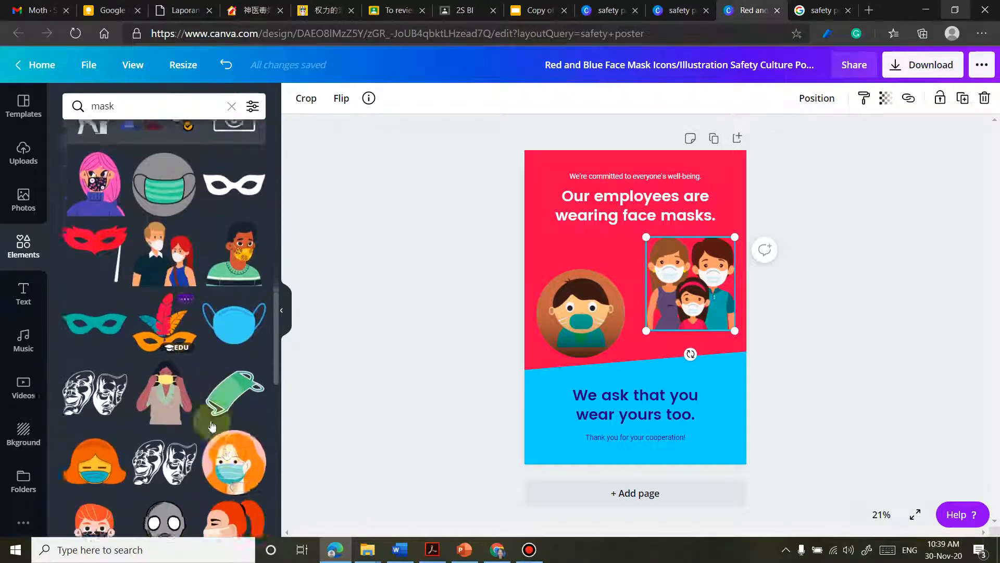
scroll(224, 438, "down", 3)
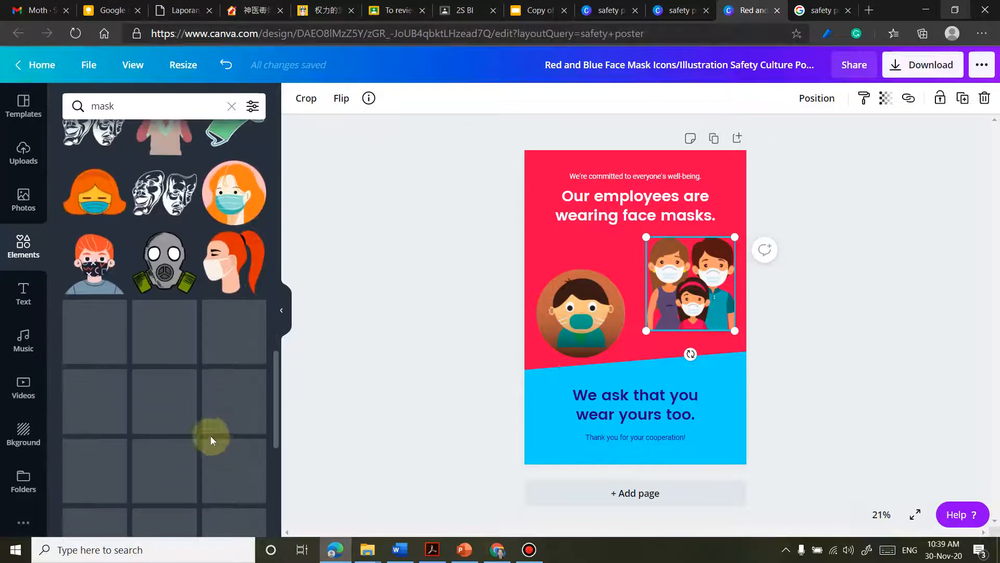
scroll(164, 339, "down", 6)
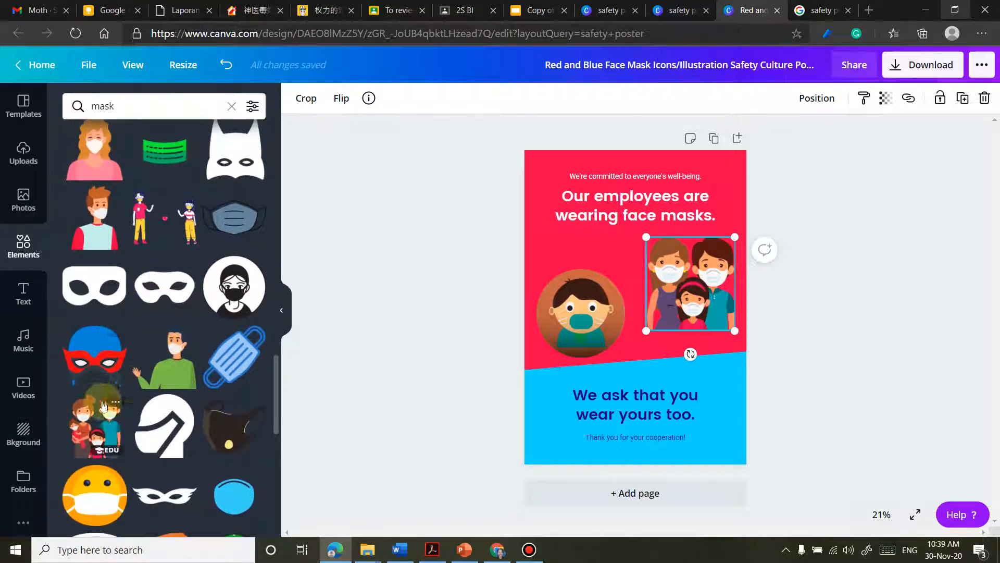
Try out the free illustration of two people standing apart with a heart between them, resize it, and delete it
left_click(167, 218)
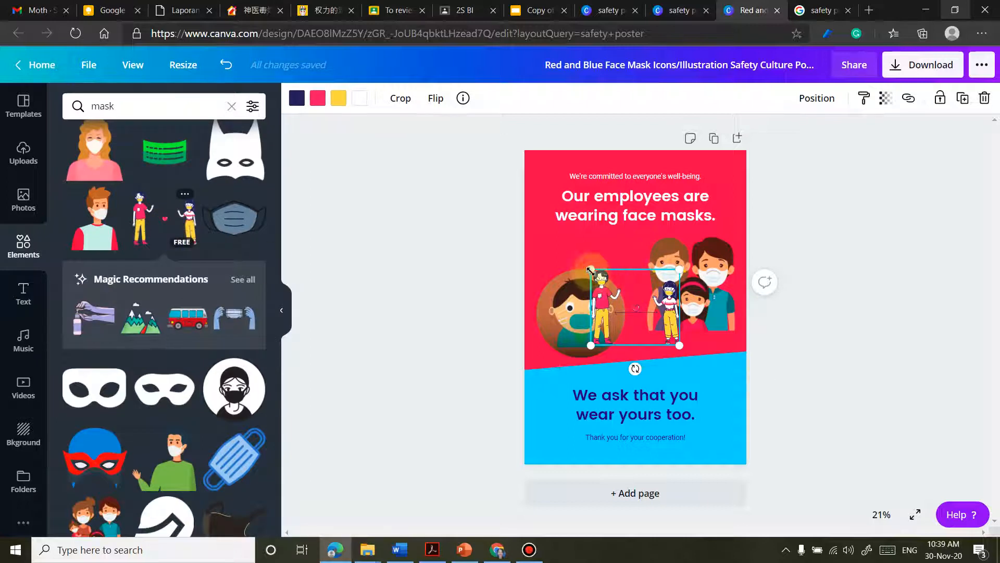
left_click_drag(591, 269, 699, 422)
key("Delete")
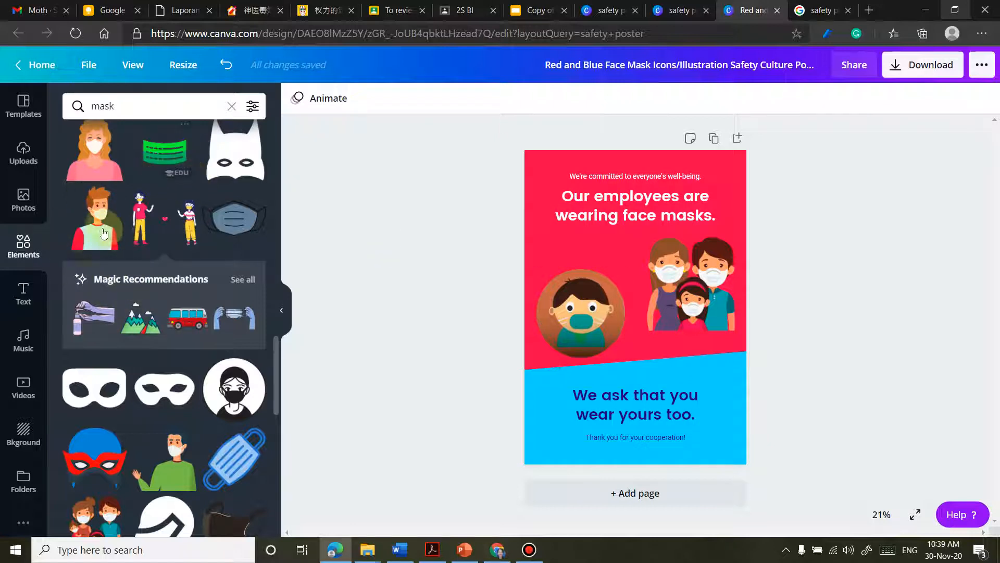
scroll(170, 267, "up", 6)
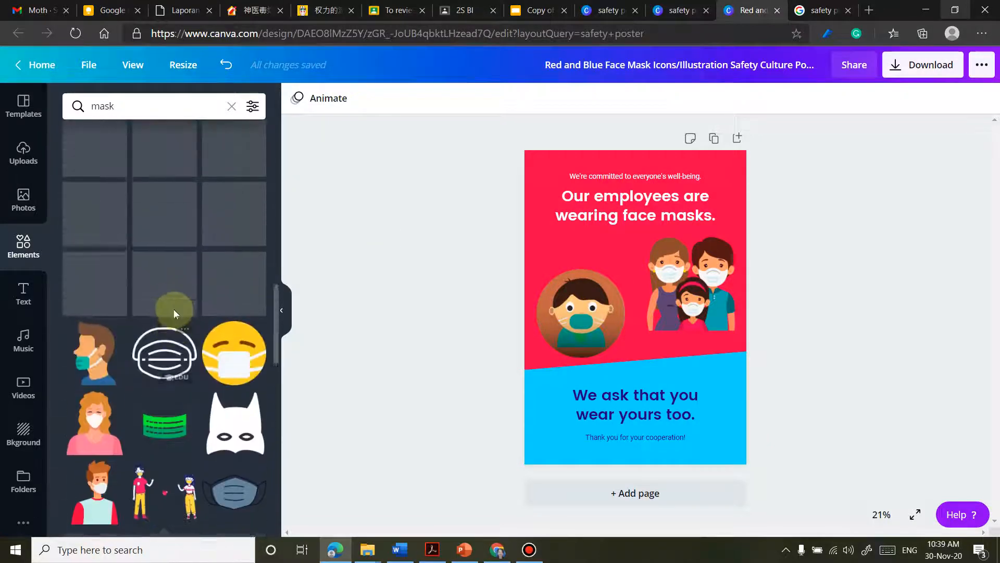
scroll(186, 320, "up", 5)
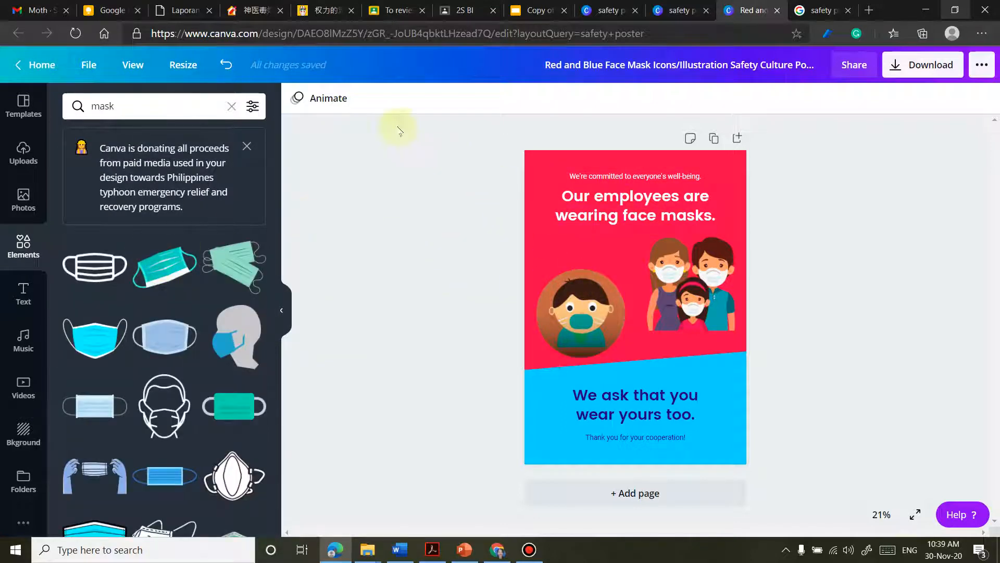
Try several default colors on the poster's red background, including purple, orange, yellow, green, blue and white, and set it to bright pink
left_click(545, 188)
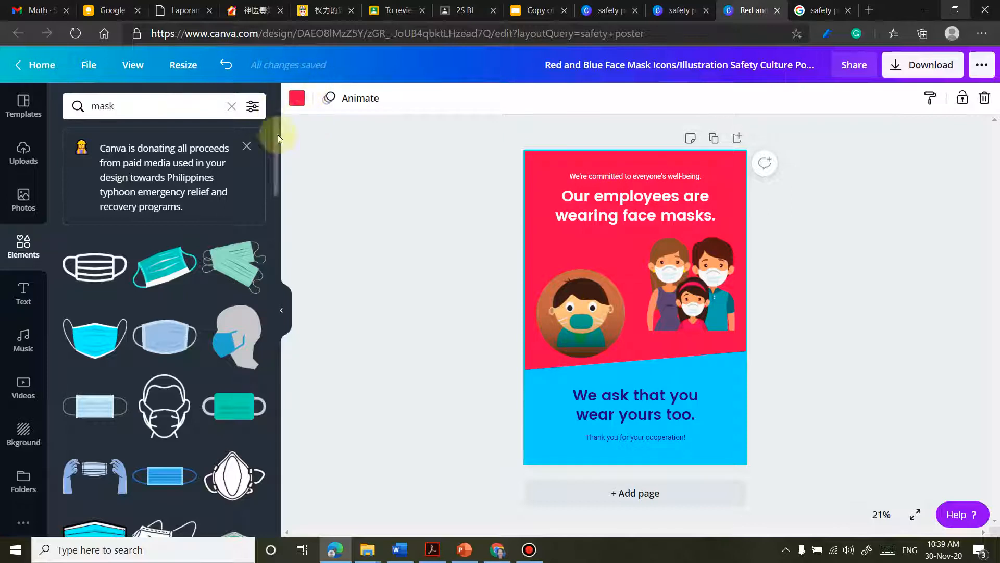
left_click(297, 99)
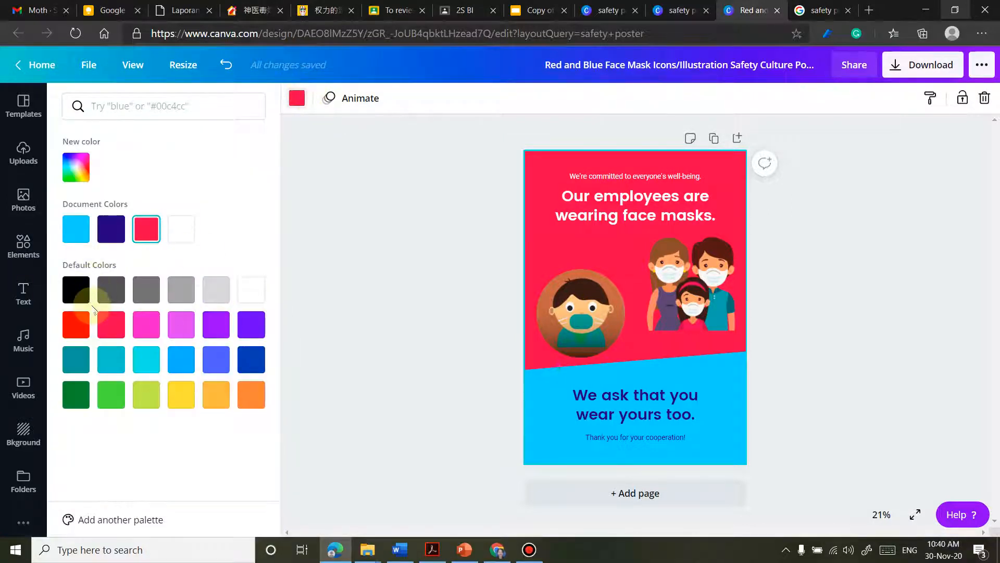
left_click(156, 325)
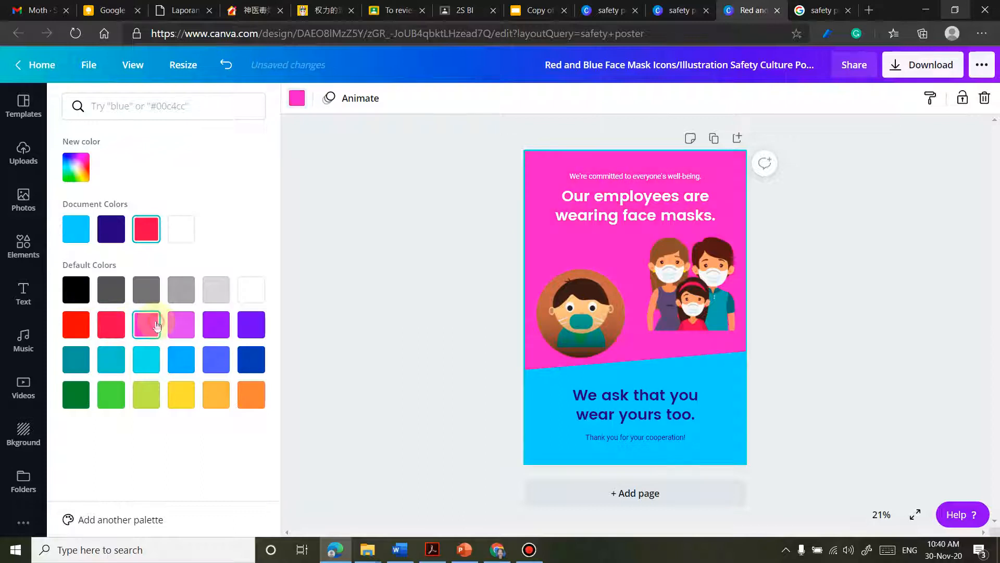
left_click(184, 326)
left_click(225, 327)
left_click(252, 325)
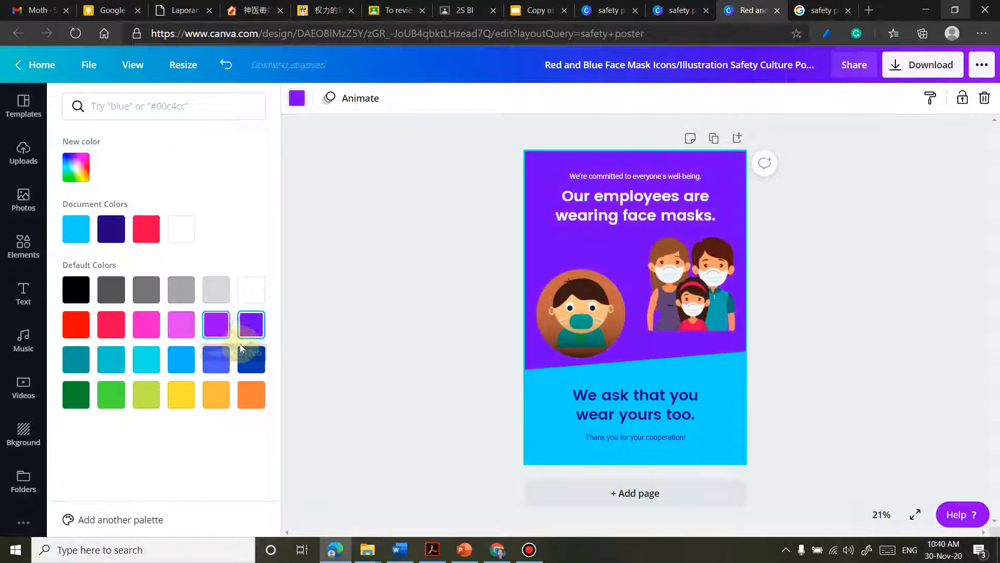
left_click(246, 365)
left_click(251, 394)
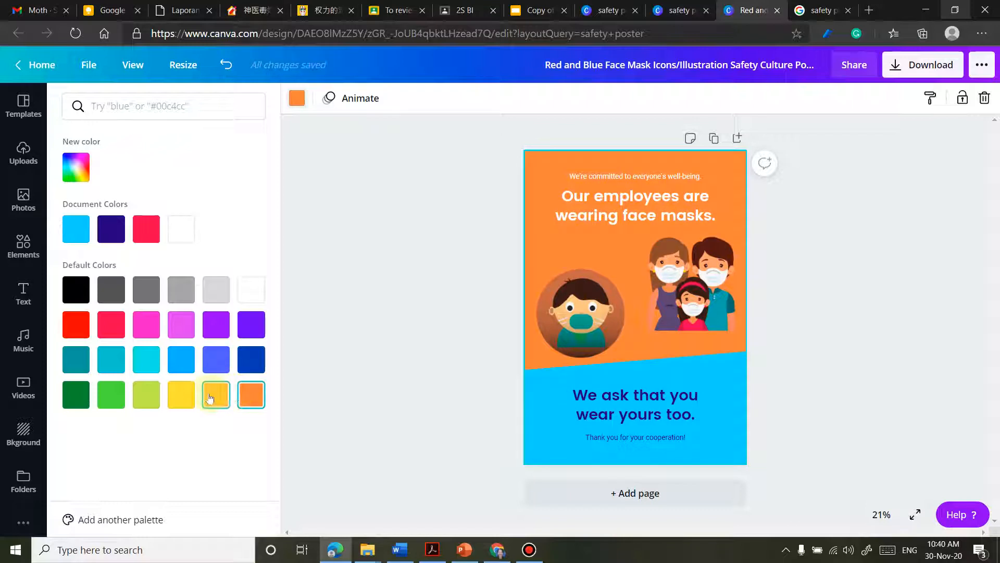
left_click(209, 397)
left_click(190, 398)
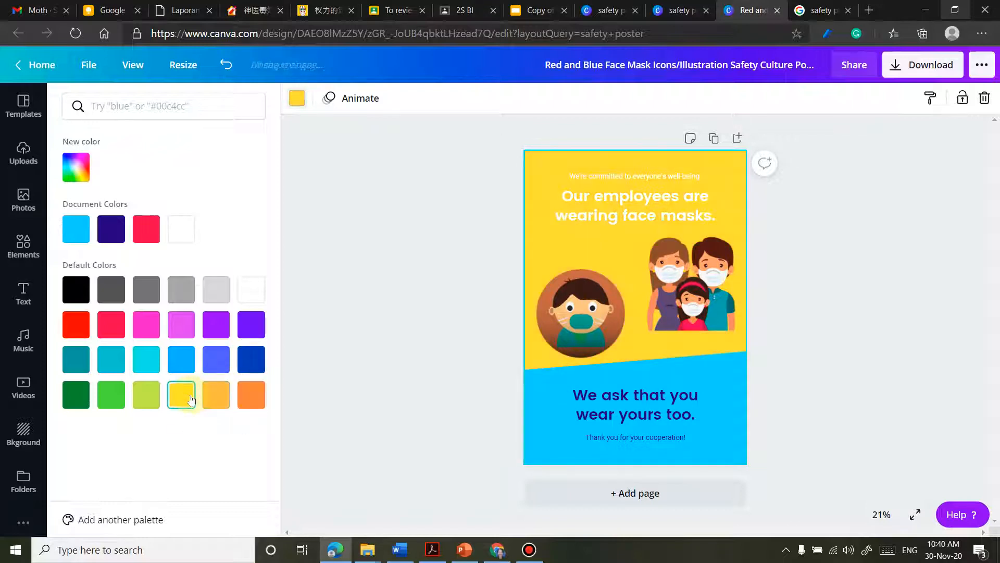
left_click(156, 401)
left_click(112, 403)
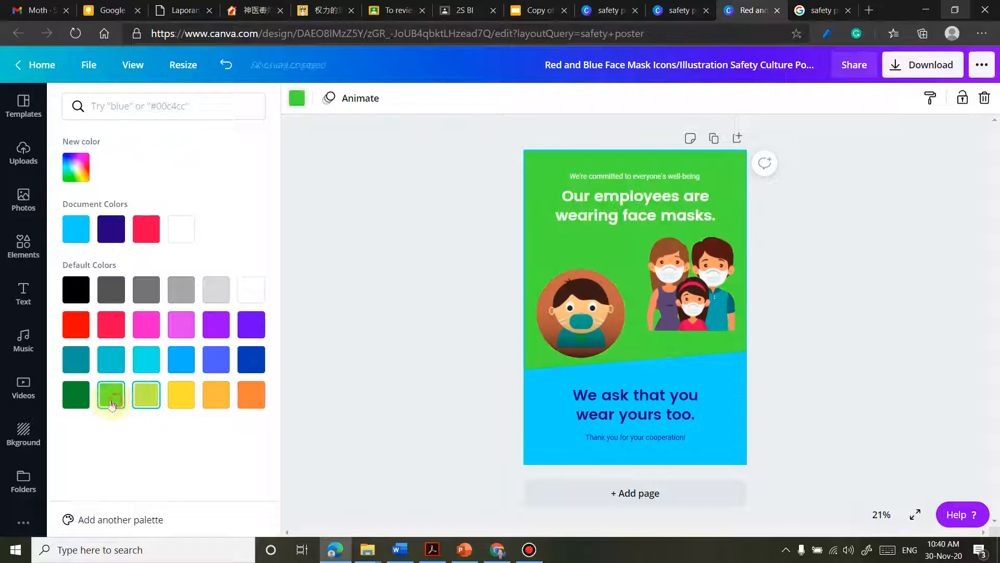
left_click(214, 360)
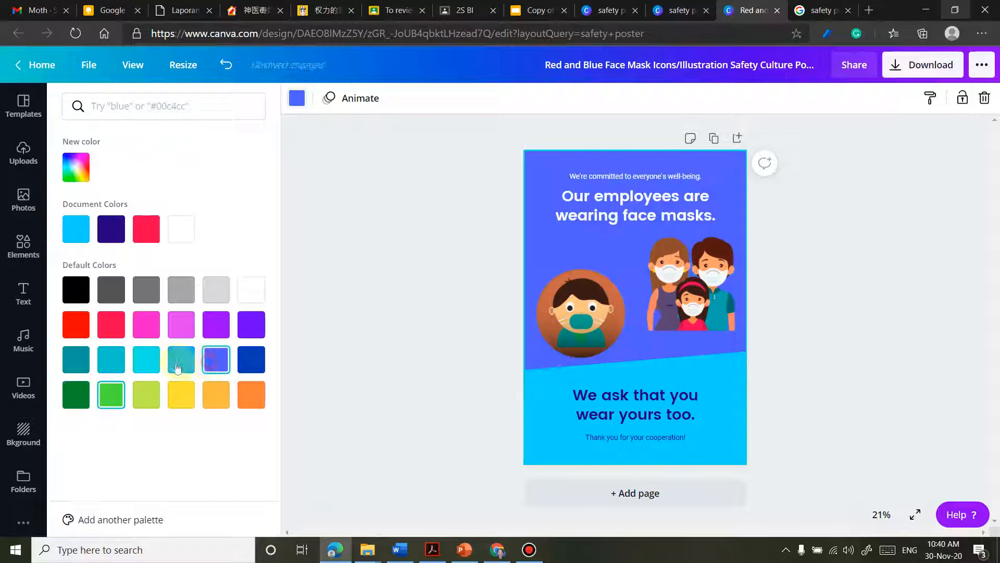
left_click(184, 364)
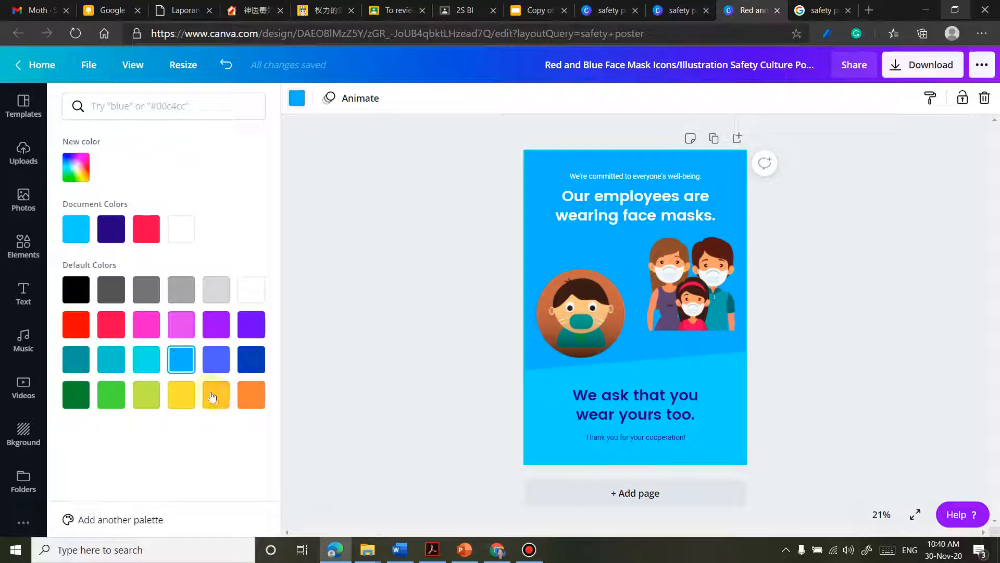
left_click(252, 290)
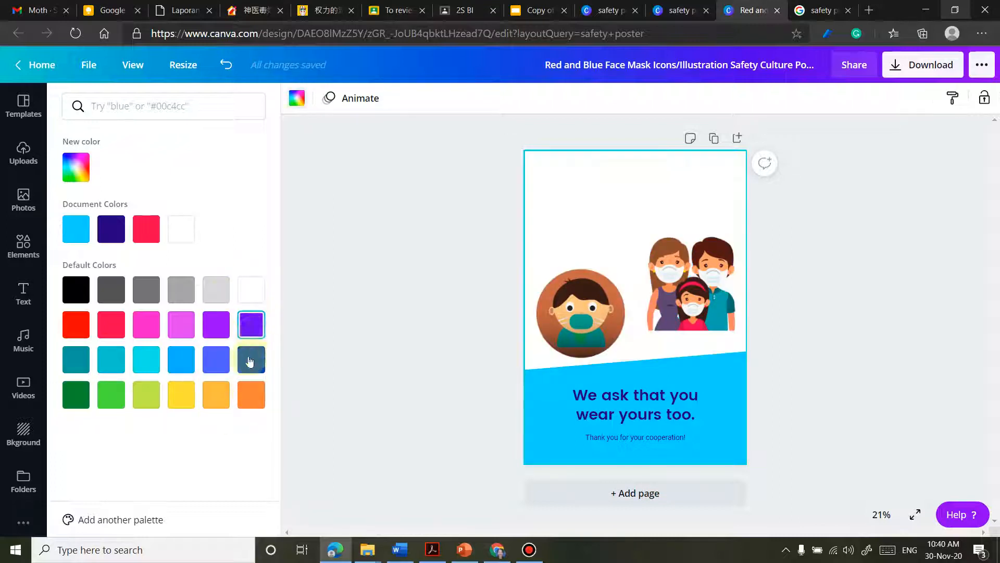
left_click(251, 394)
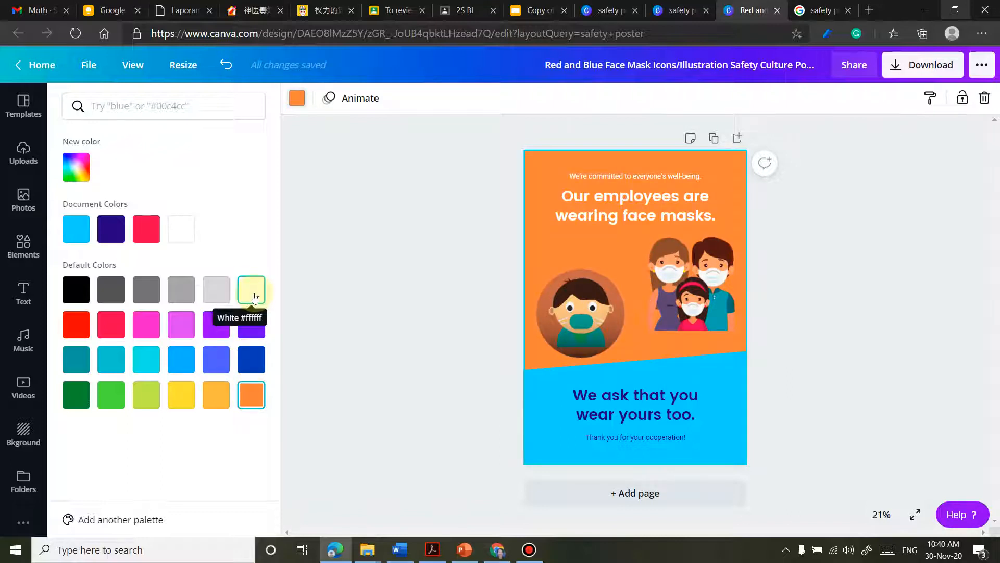
left_click(153, 329)
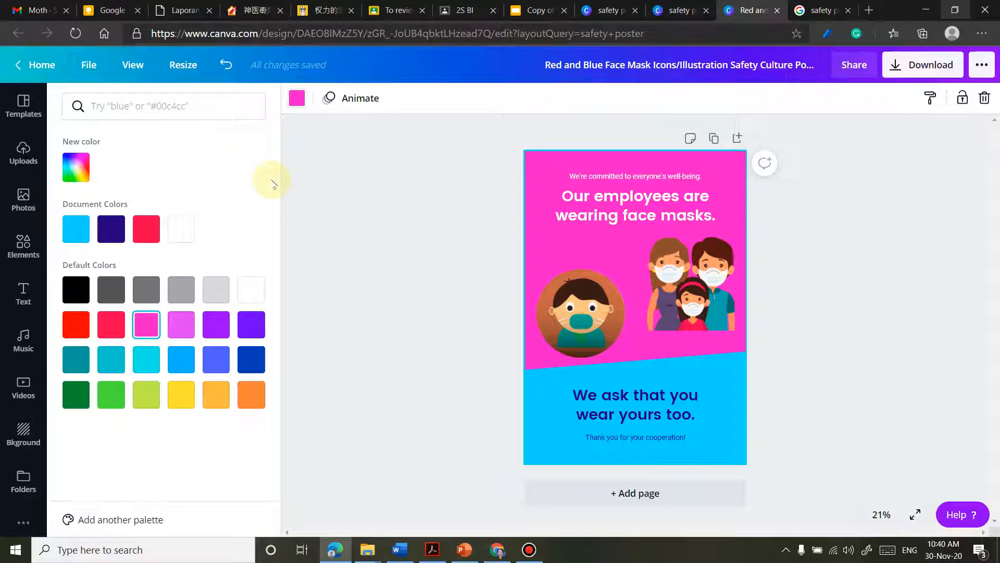
left_click(327, 207)
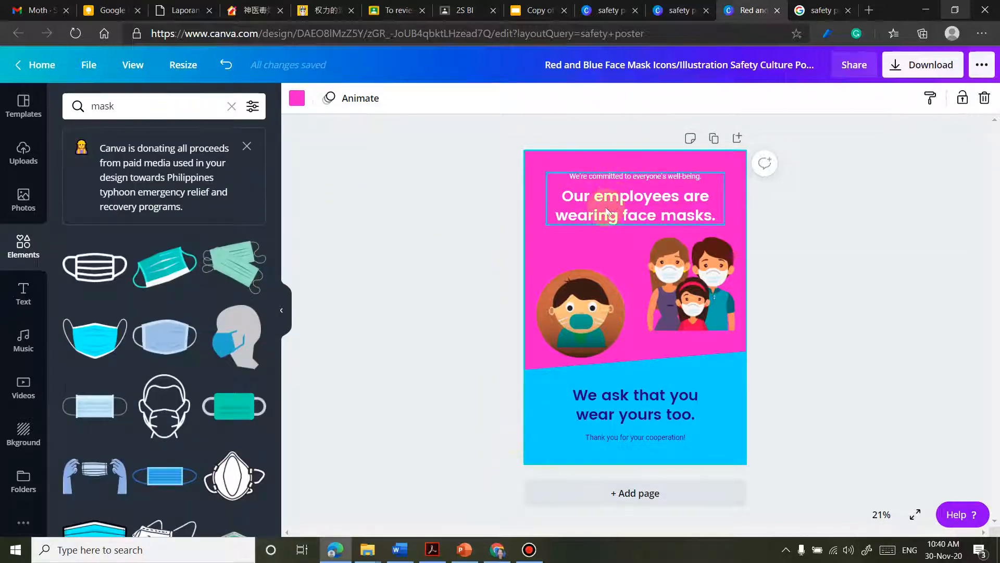
Delete the headline "Our employees are wearing face masks." and the small line of text above it
left_click(597, 184)
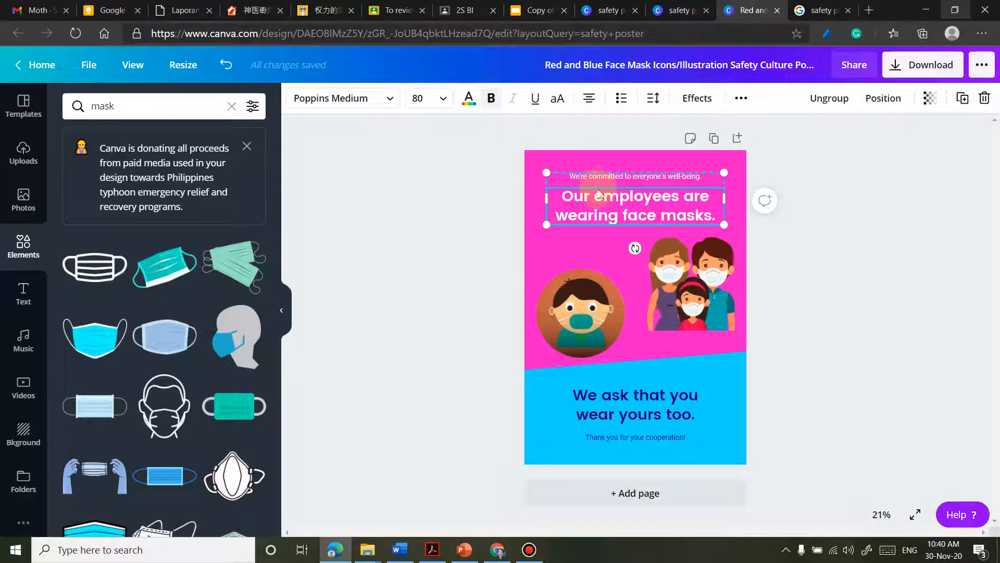
key("Delete")
left_click(605, 169)
left_click(600, 176)
key("Delete")
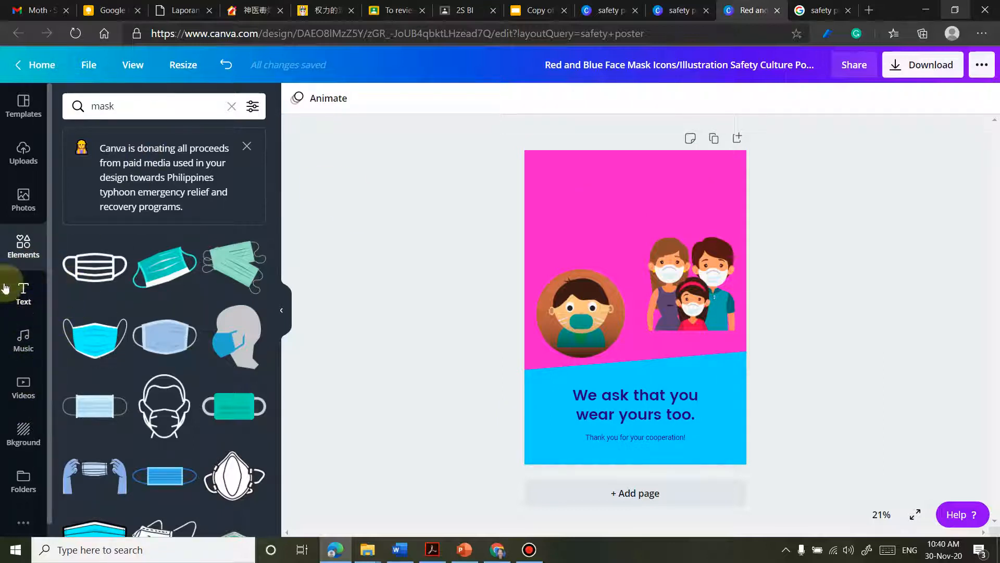
Add the free "cold, smooth & tasty." text combination, enlarge it and place it in the upper left of the pink area
left_click(33, 303)
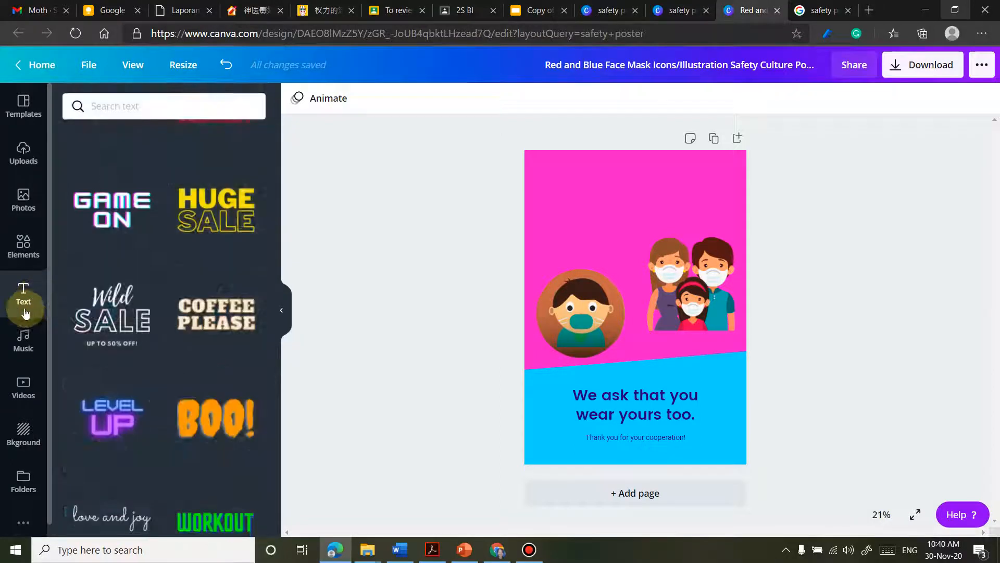
scroll(179, 296, "down", 2)
scroll(179, 296, "down", 5)
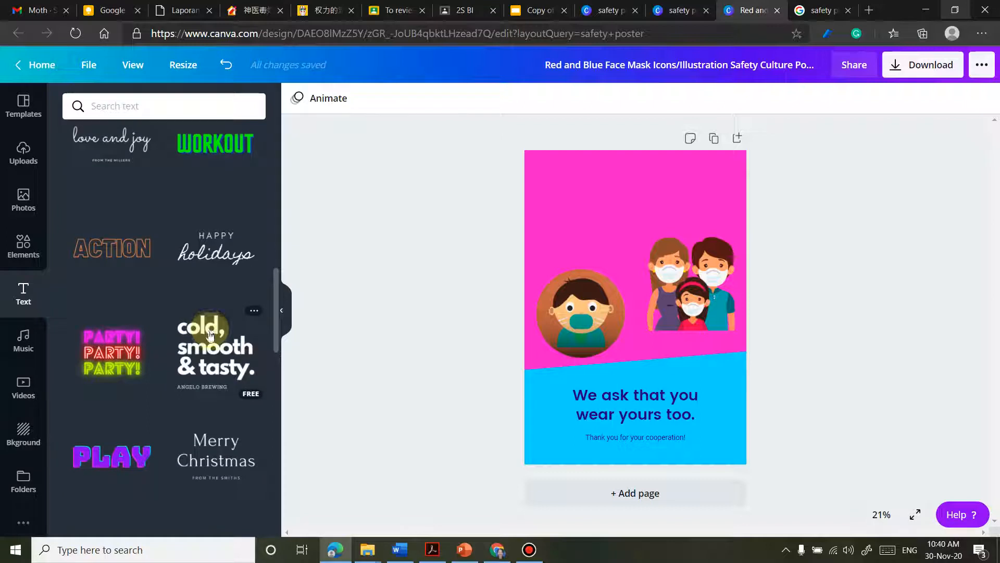
scroll(210, 335, "down", 2)
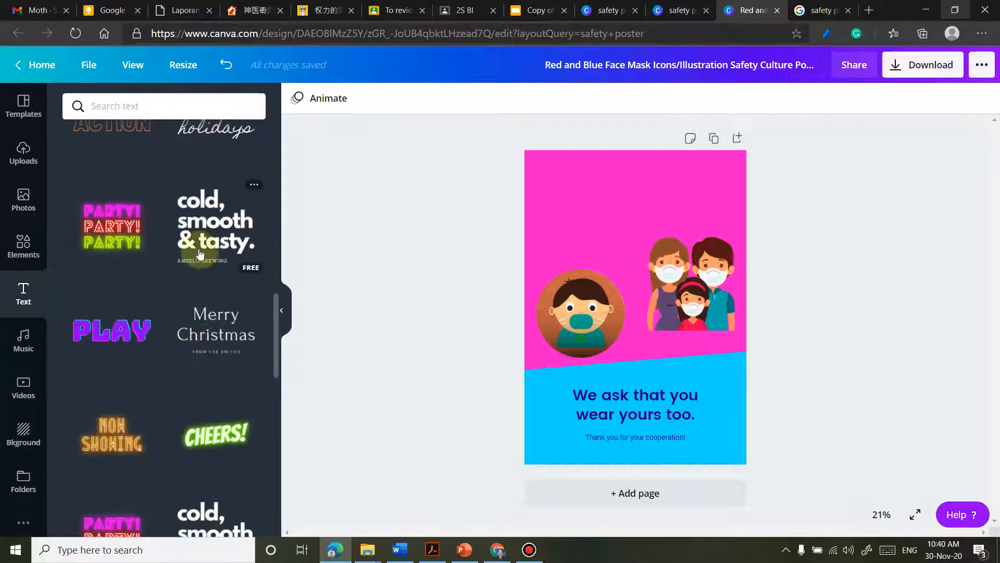
left_click(206, 236)
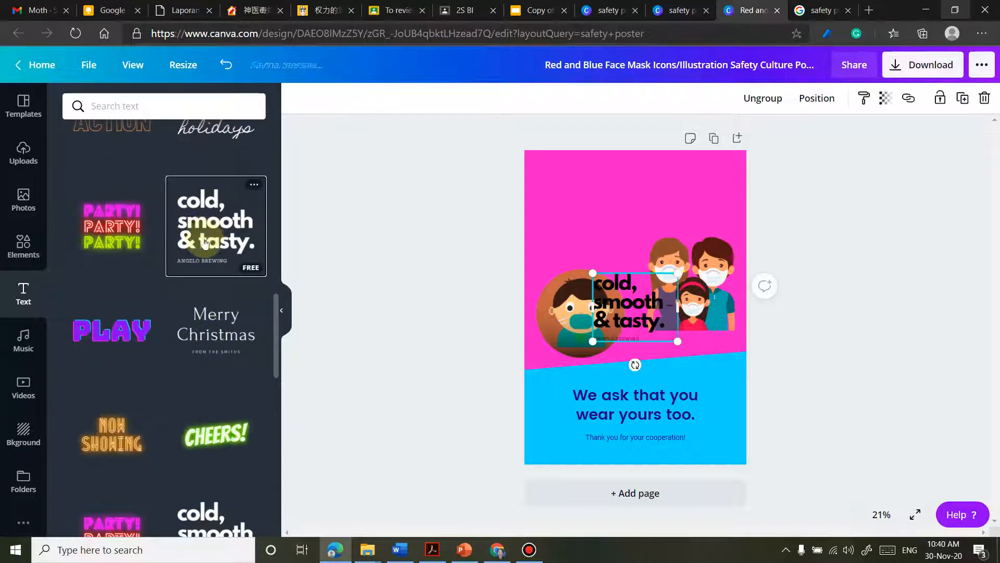
left_click_drag(619, 300, 663, 240)
Replace the "cold, smooth & tasty." wording with "You should wear your mask."
double_click(603, 188)
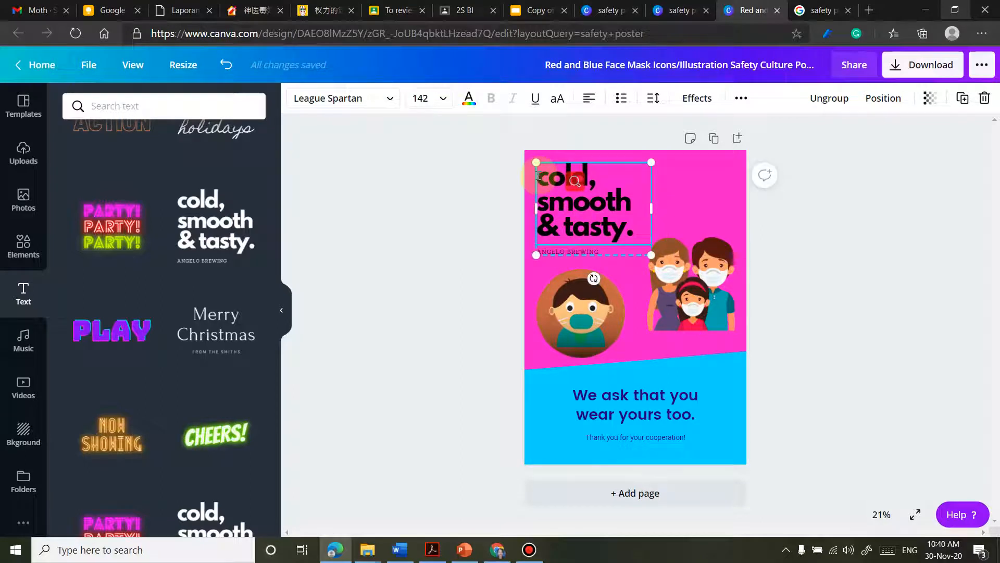
left_click_drag(603, 188, 635, 227)
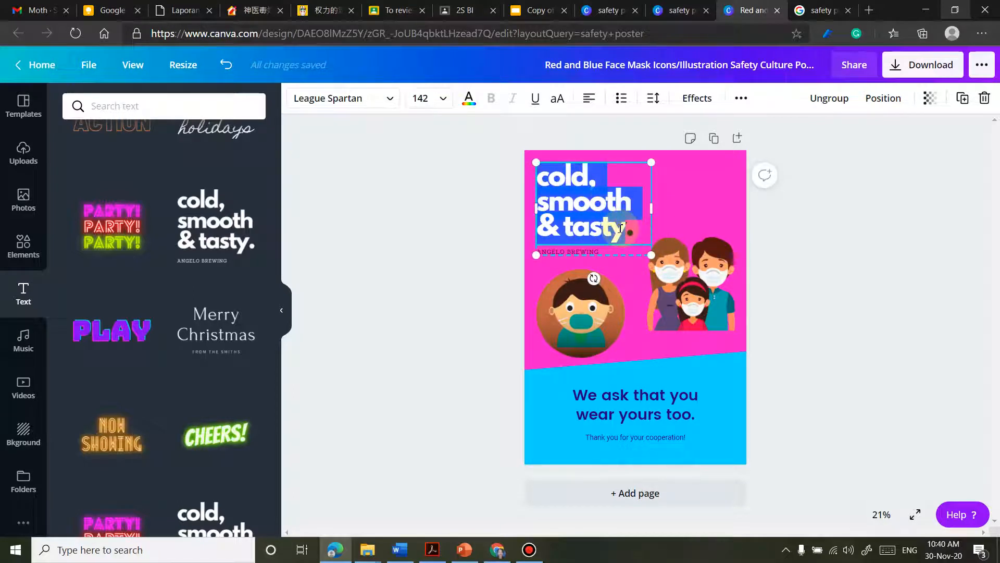
type("You sho")
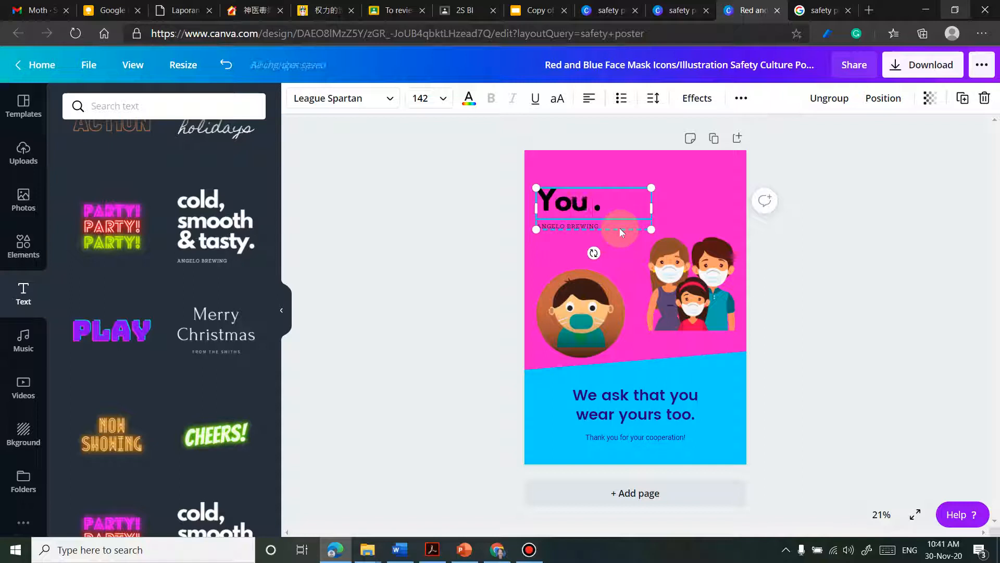
type("uld")
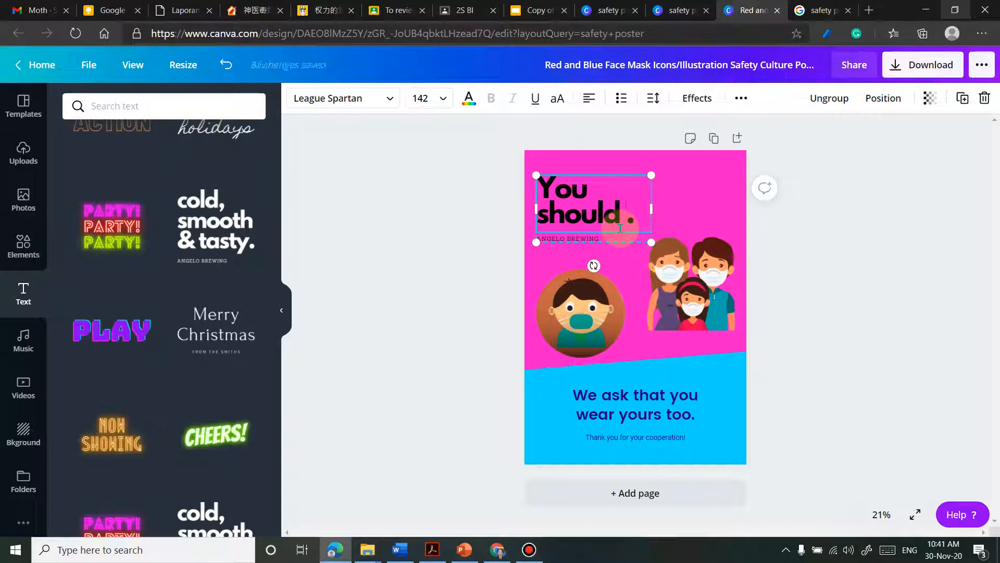
type(" wear you")
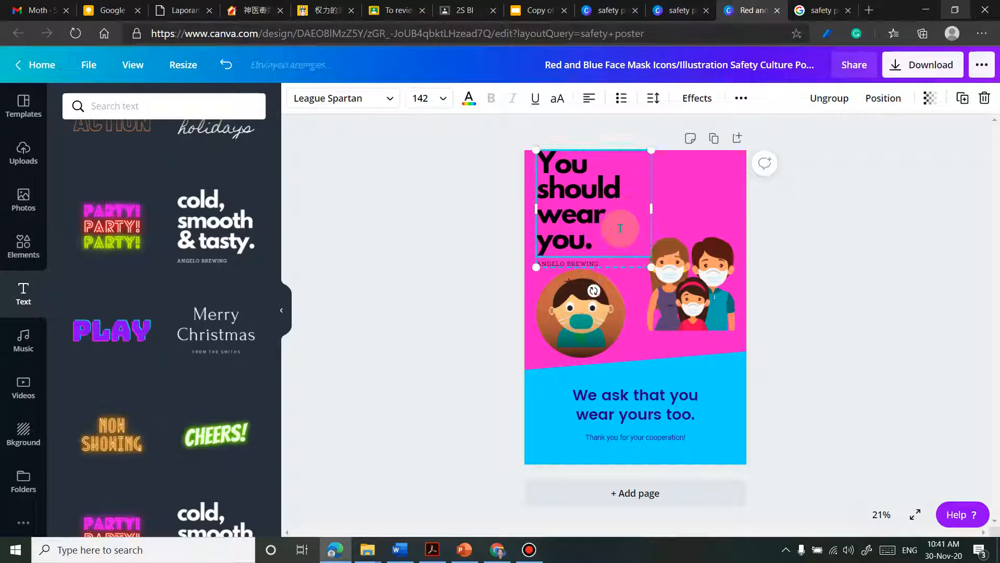
type("r mask")
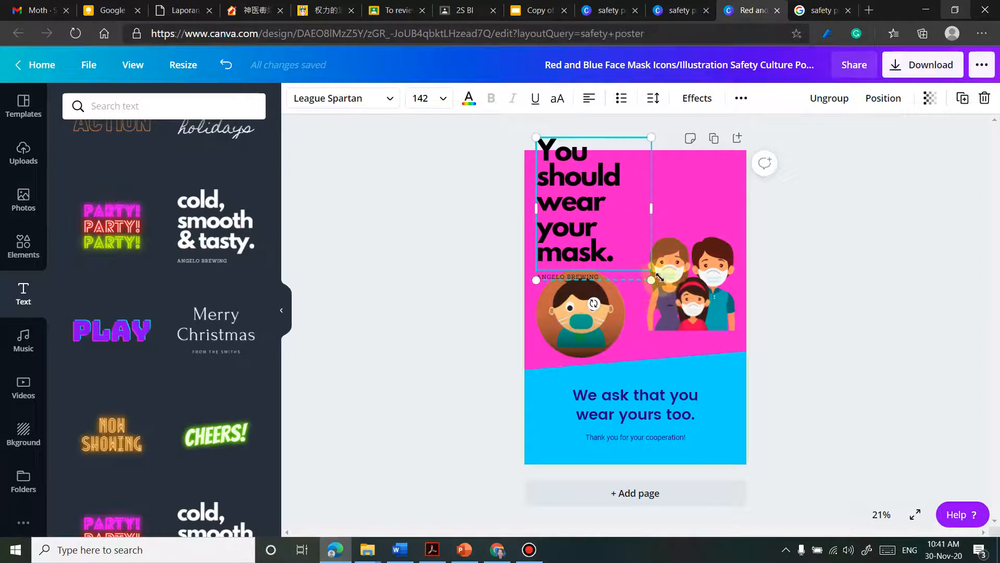
Enlarge the mask headline to font size 159 and move it down so it lies fully on the poster
left_click_drag(650, 282, 665, 296)
left_click_drag(594, 199, 597, 225)
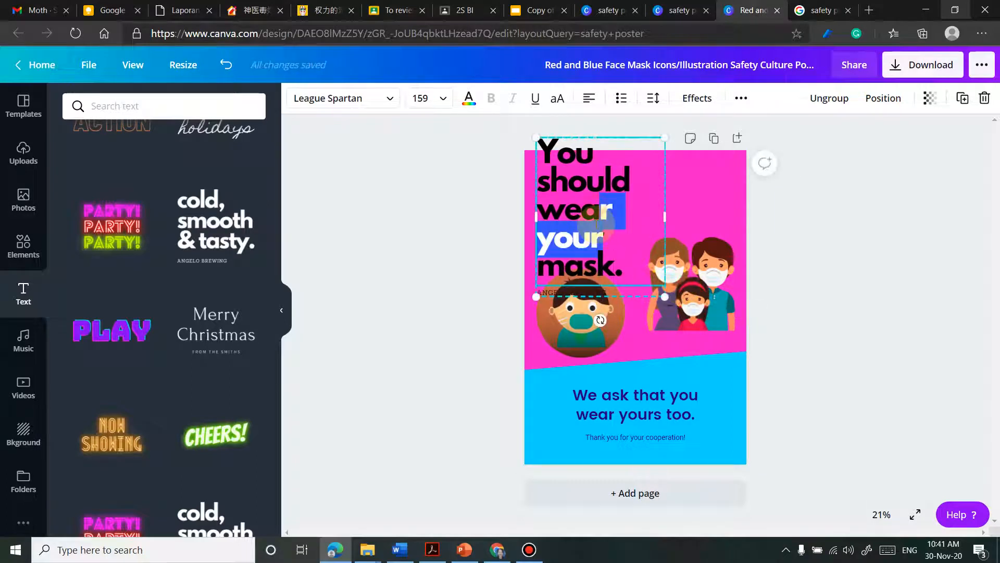
left_click(683, 180)
left_click(564, 146)
left_click_drag(557, 148, 556, 177)
Move the round picture of the masked boy to the upper right of the pink area and shift the family illustration down beneath it
left_click(568, 339)
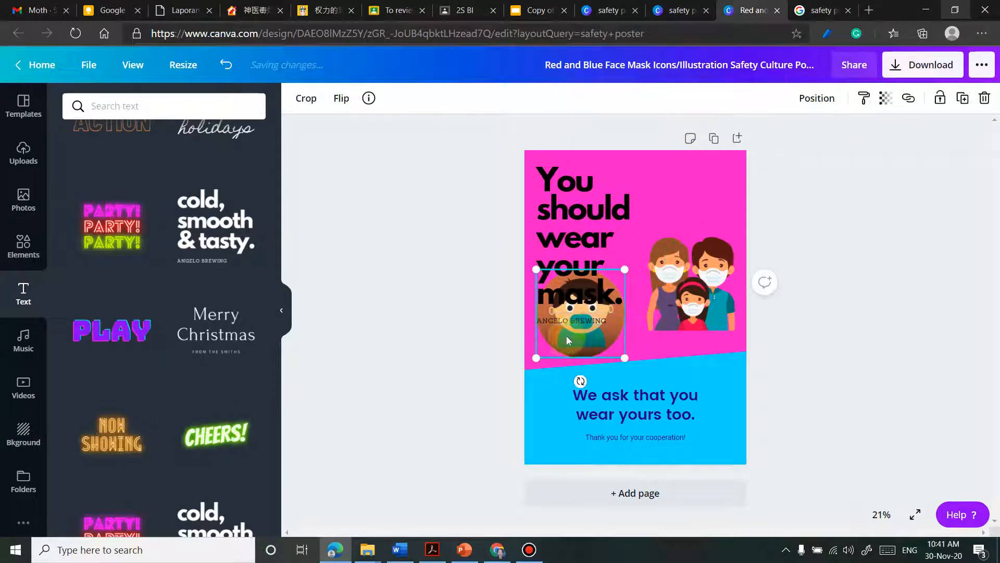
left_click_drag(563, 339, 675, 206)
left_click_drag(671, 211, 671, 221)
left_click_drag(677, 292, 675, 318)
left_click(683, 202)
left_click_drag(682, 202, 683, 216)
Reposition the mask headline closer to the upper-left corner of the pink area, beside the two illustrations
left_click(566, 190)
mouse_move(565, 191)
left_mouse_down()
mouse_move(556, 199)
mouse_move(557, 174)
left_mouse_up()
mouse_move(578, 315)
left_mouse_down()
mouse_move(593, 312)
mouse_move(575, 310)
left_mouse_up()
left_click_drag(577, 253, 585, 256)
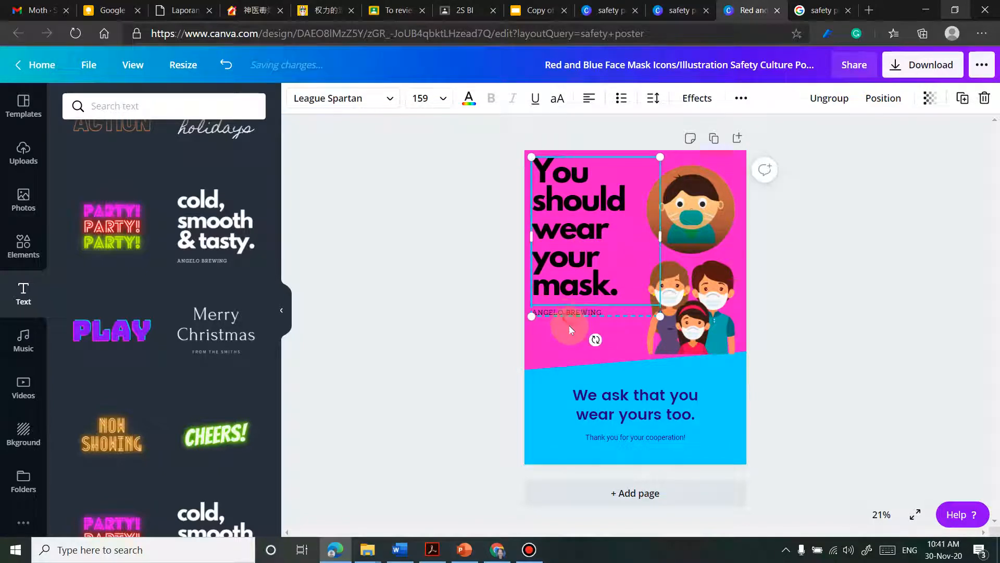
Remove the small brewing-company subtitle below the mask headline
left_click(569, 325)
left_click(577, 309)
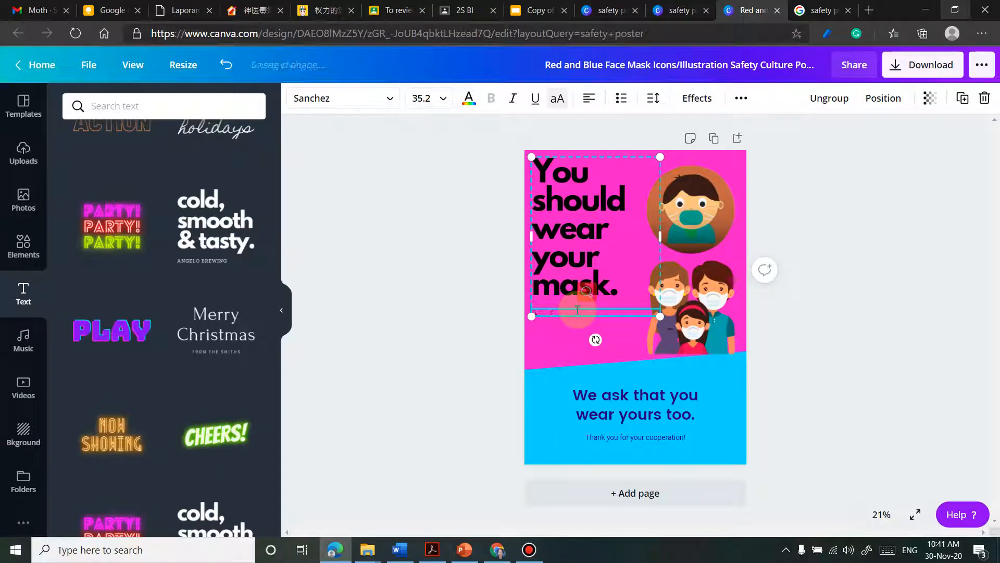
left_click(453, 263)
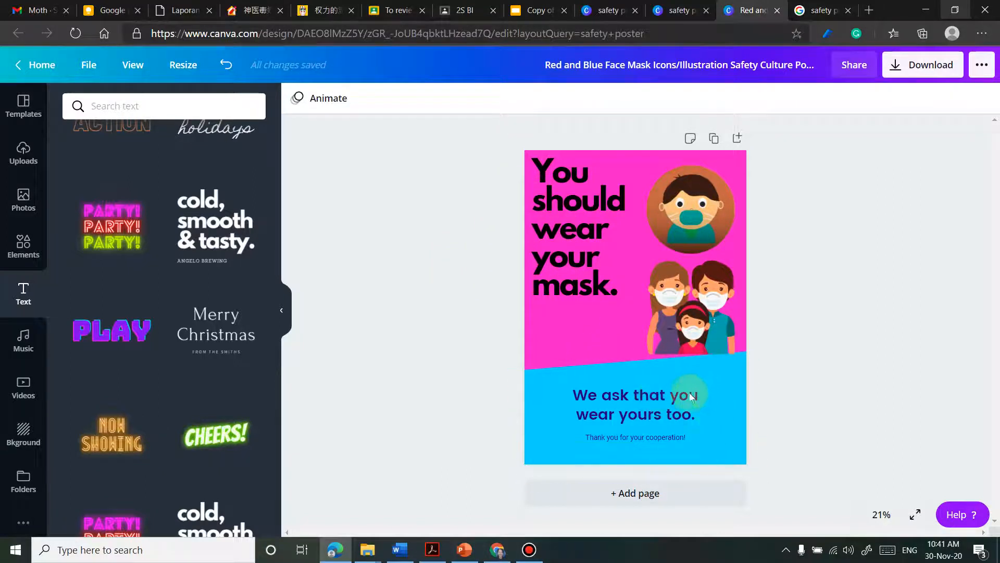
Delete the text "We ask that you wear yours too." from the blue area
left_click(680, 411)
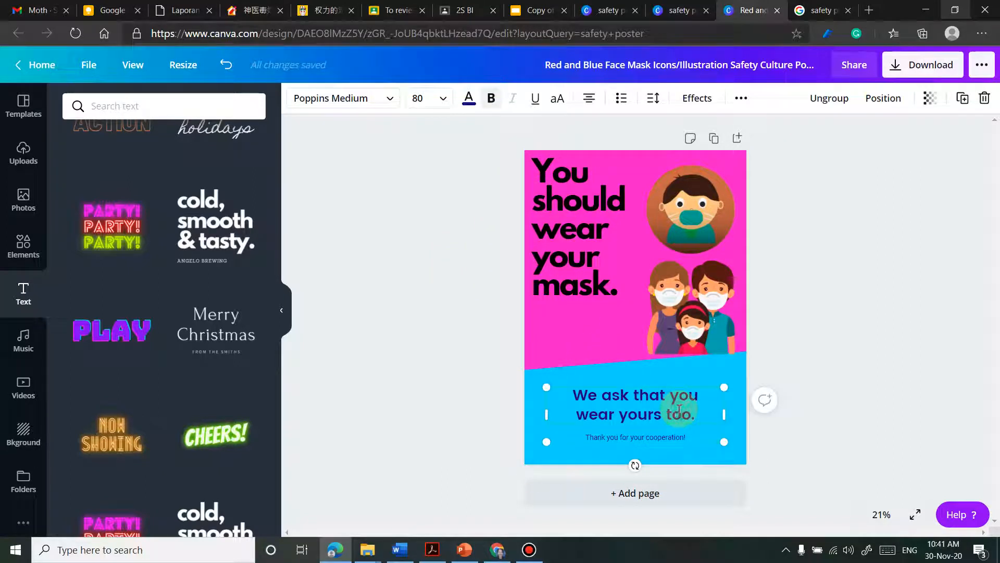
left_click(679, 409)
key("BackSpace")
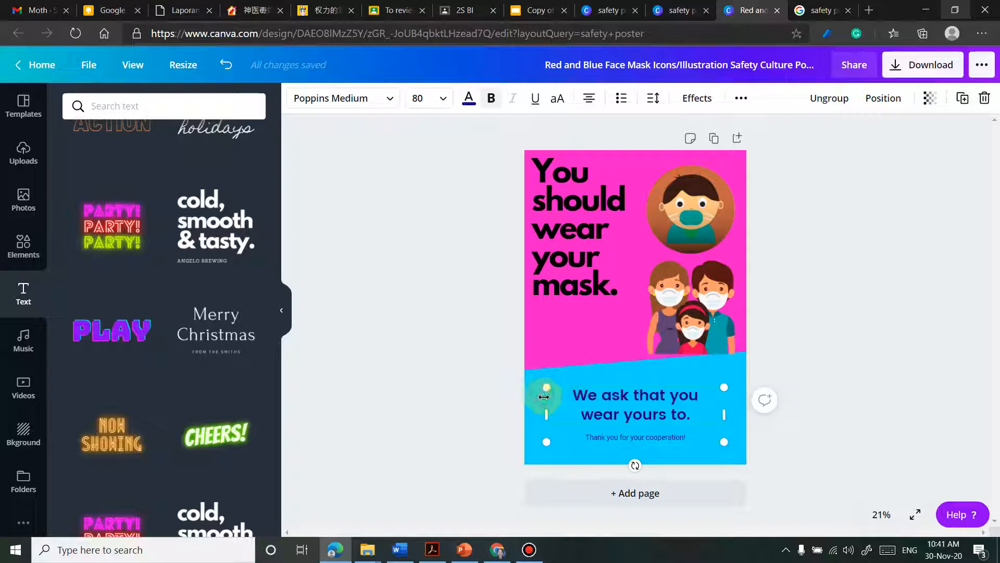
key("Delete")
left_click(582, 395)
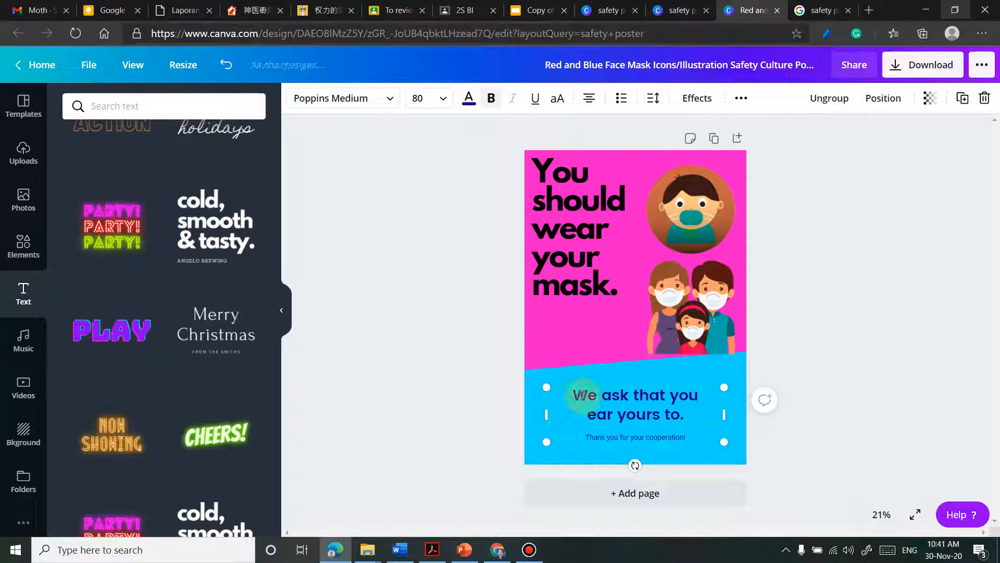
left_click_drag(581, 393, 700, 432)
key("BackSpace")
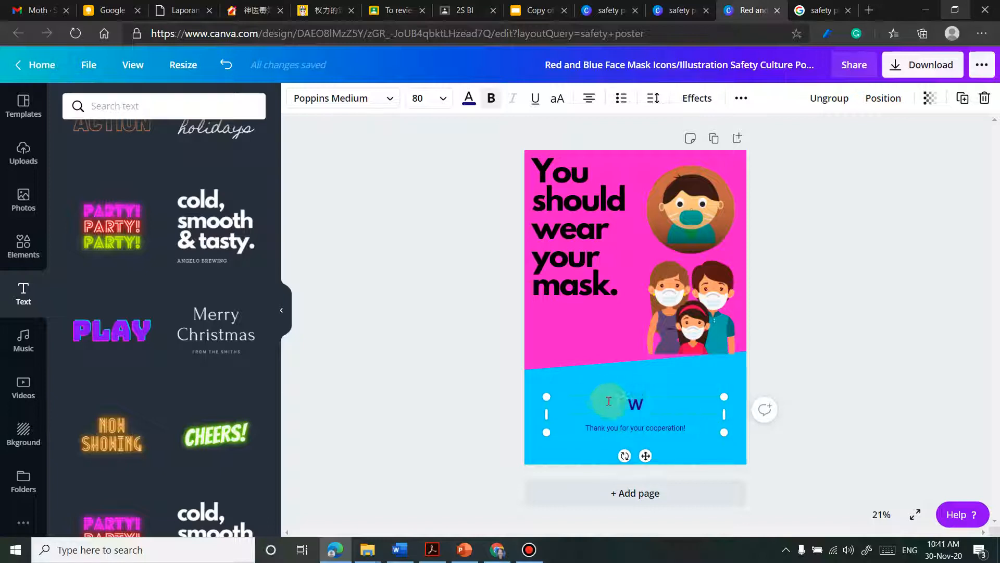
left_click(597, 397)
left_click(660, 414)
key("BackSpace")
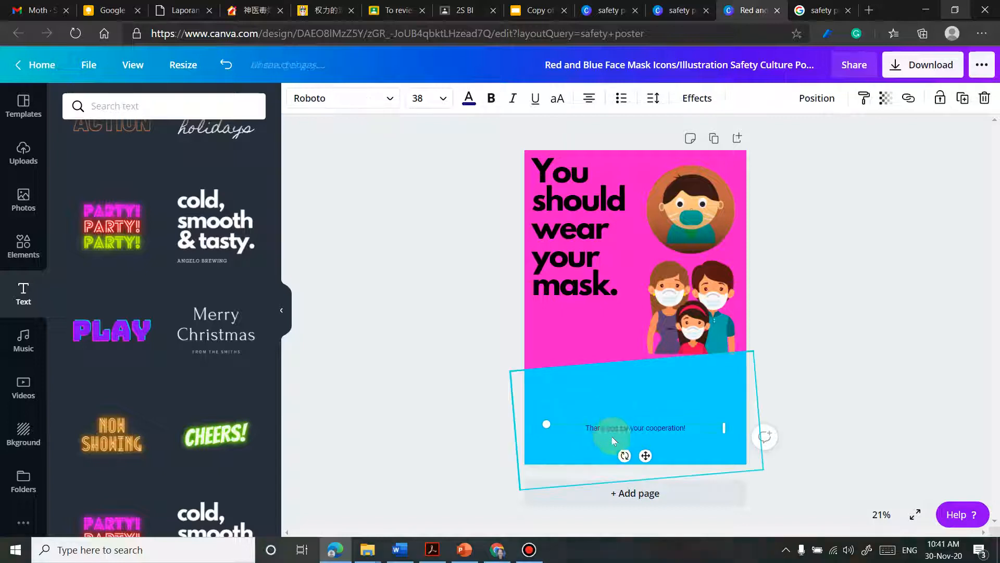
Delete the text "Thank you for your cooperation!" from the blue area
left_click(617, 420)
left_click(618, 428)
key("BackSpace")
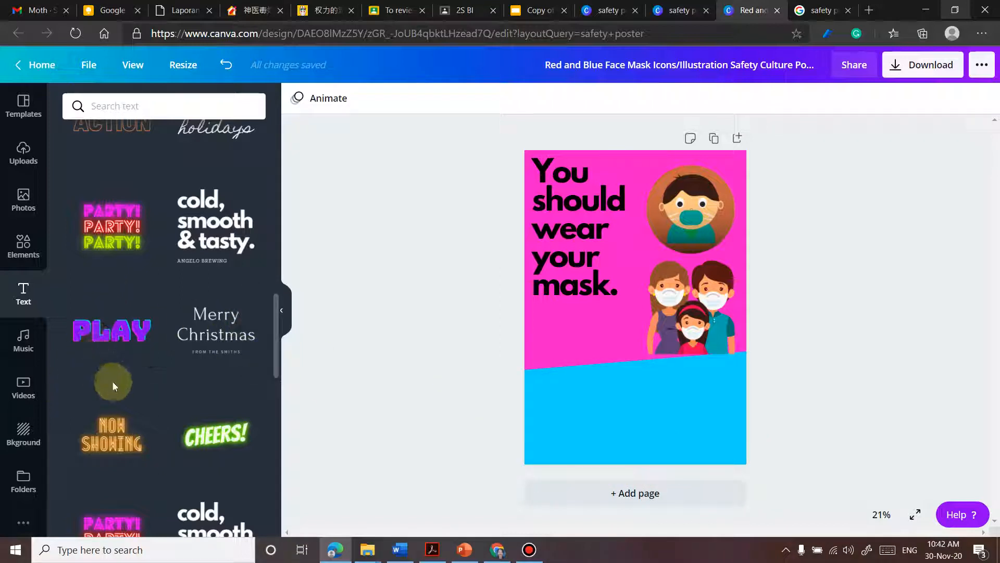
Add the "Goal Getter" text combination to the poster and place it in the middle of the blue area
scroll(146, 427, "down", 2)
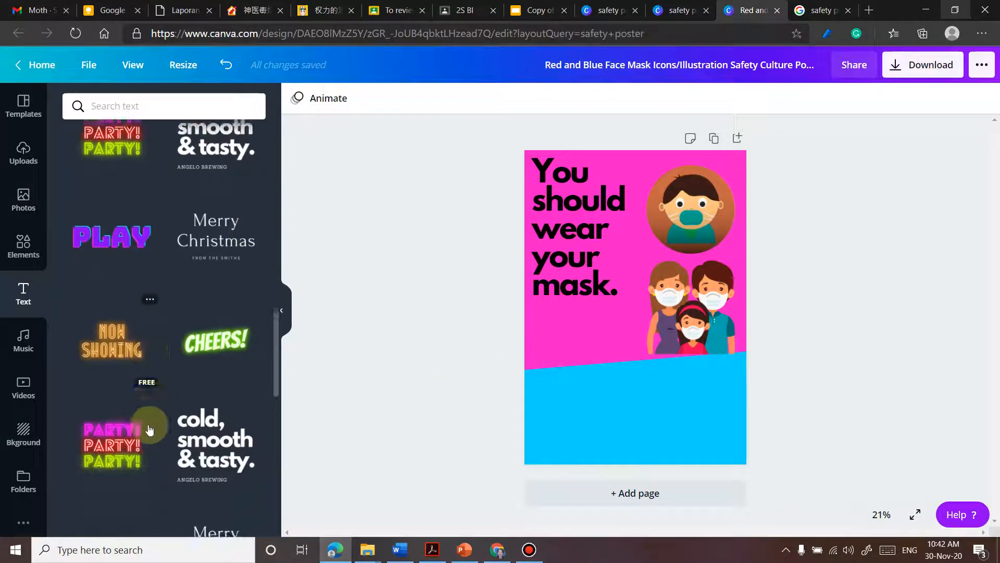
scroll(149, 429, "down", 1)
scroll(107, 422, "down", 7)
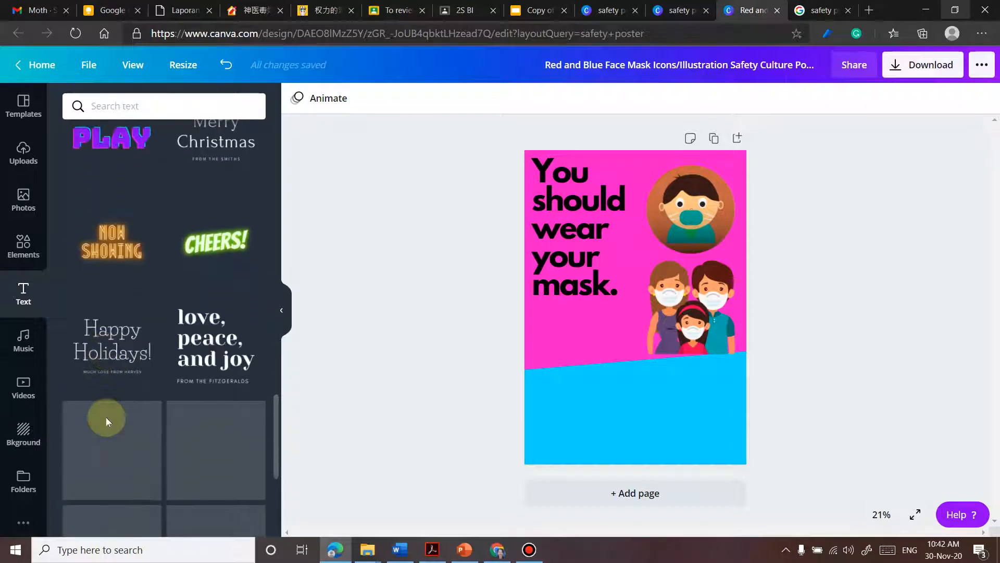
scroll(107, 422, "down", 2)
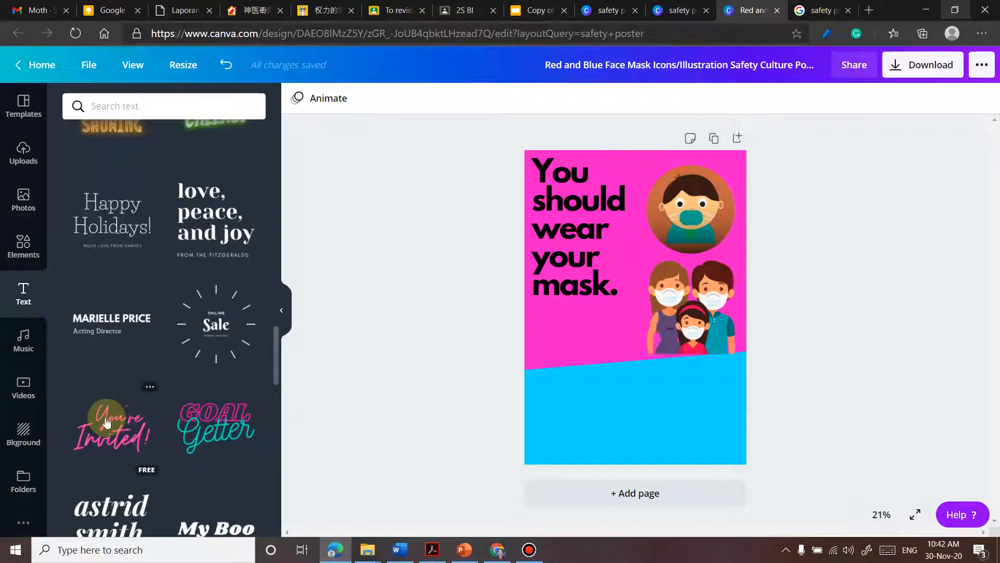
scroll(106, 422, "down", 5)
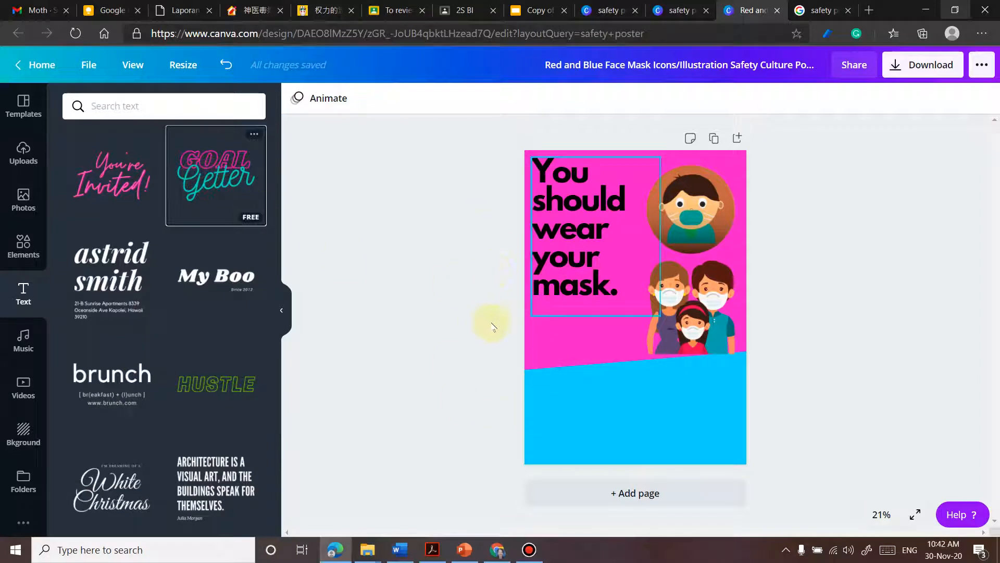
left_click_drag(489, 334, 617, 275)
left_click_drag(642, 314, 638, 413)
Recolor the script word "Getter" in the blue area light violet-pink
double_click(637, 412)
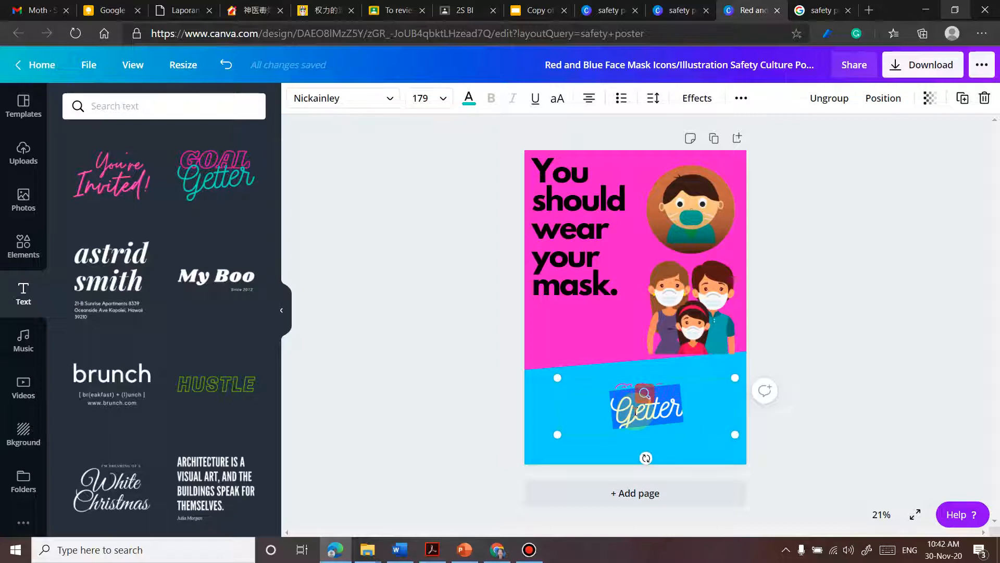
left_click(468, 104)
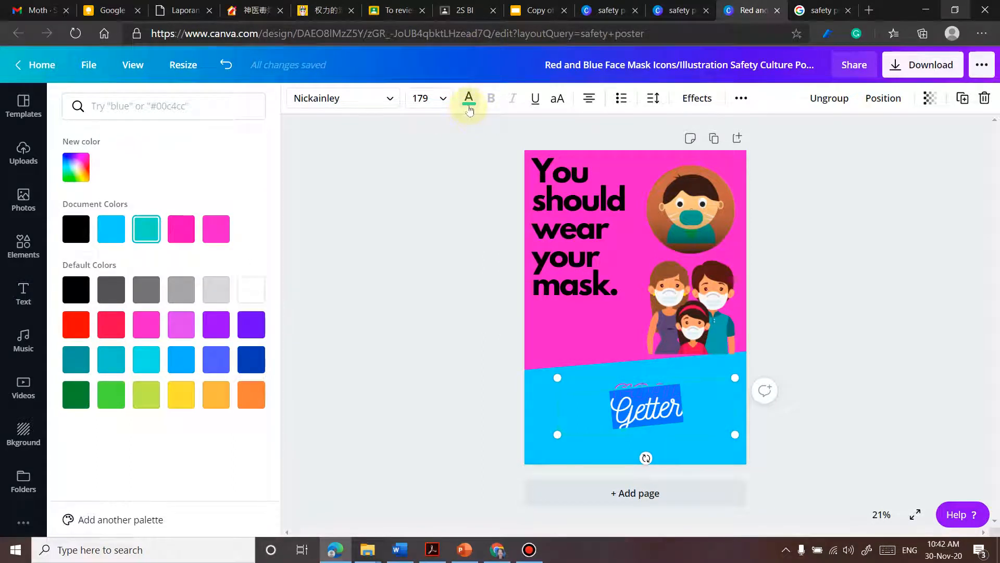
left_click(181, 395)
left_click(181, 324)
left_click(575, 407)
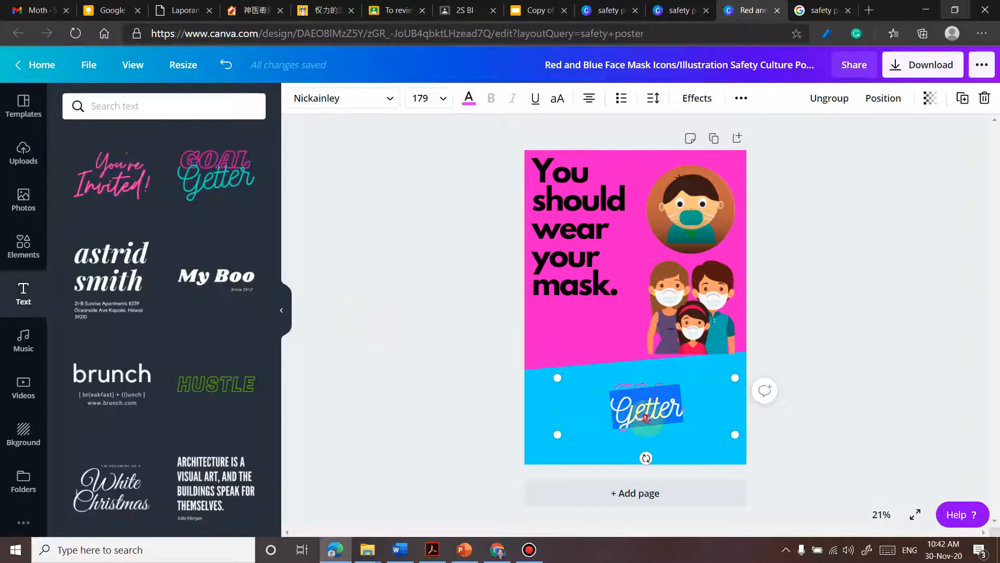
left_click(509, 404)
left_click(639, 399)
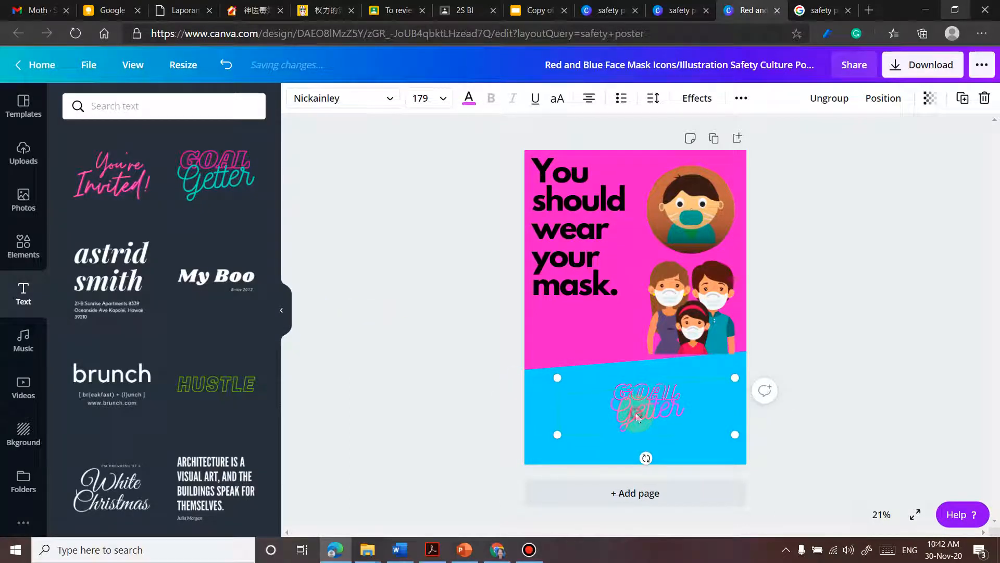
Replace the outlined word "GOAL" with "STAY HOME."
double_click(637, 416)
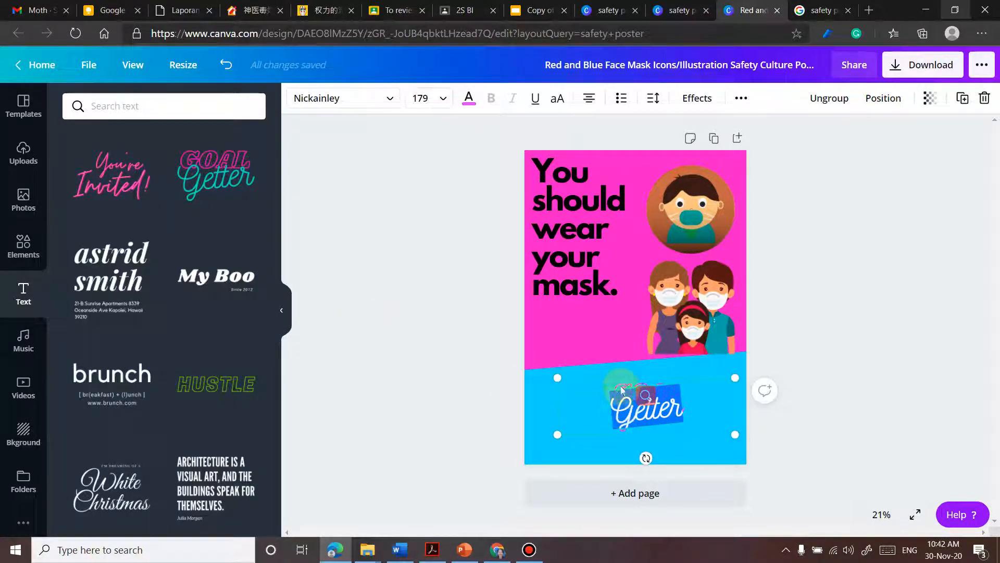
left_click(608, 392)
left_click_drag(608, 392, 686, 392)
type("STA")
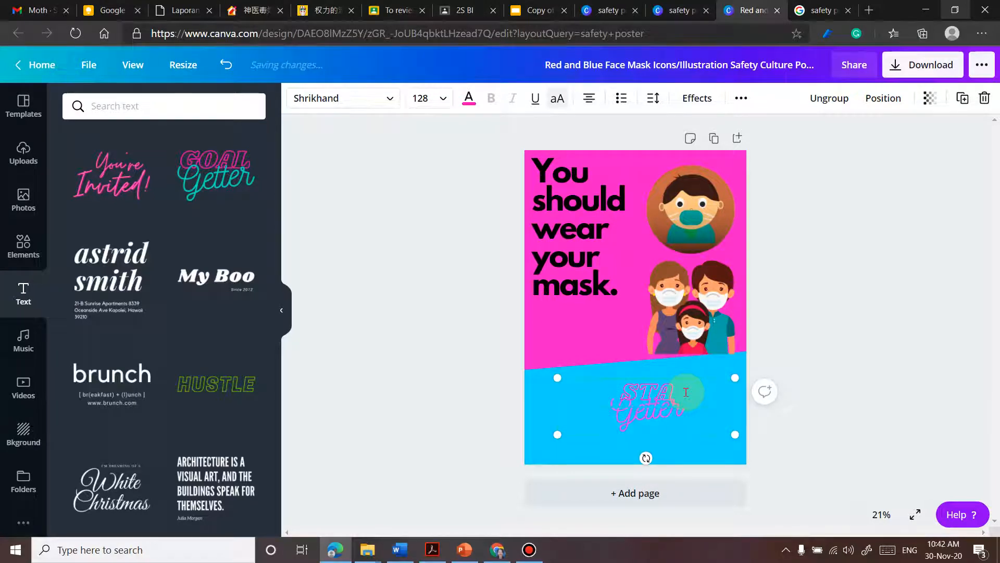
type("Y HOME.")
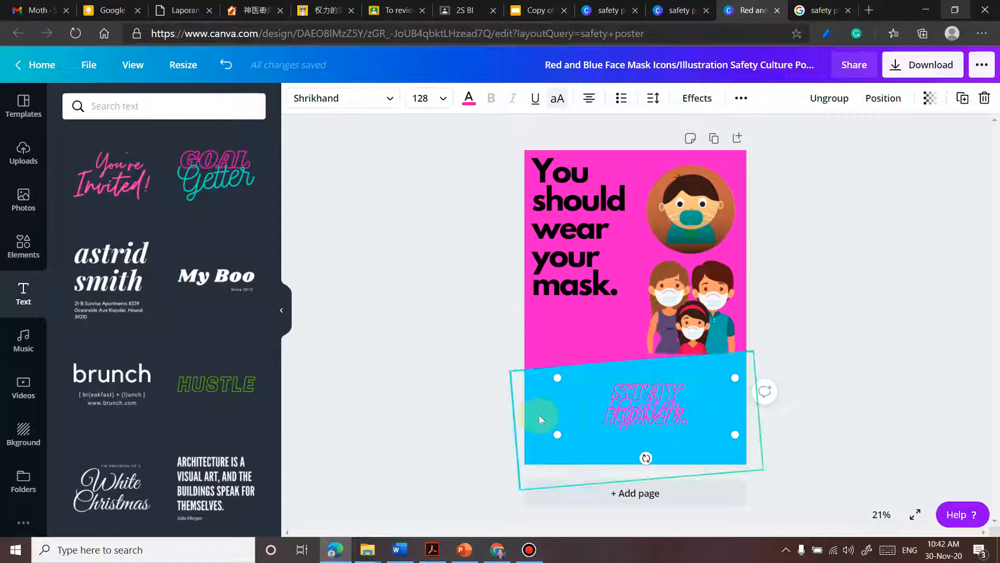
Enlarge the slogan group and set "STAY HOME." to font size 120, keeping both words on one line with a space between
left_click_drag(557, 434, 514, 427)
key("BackSpace")
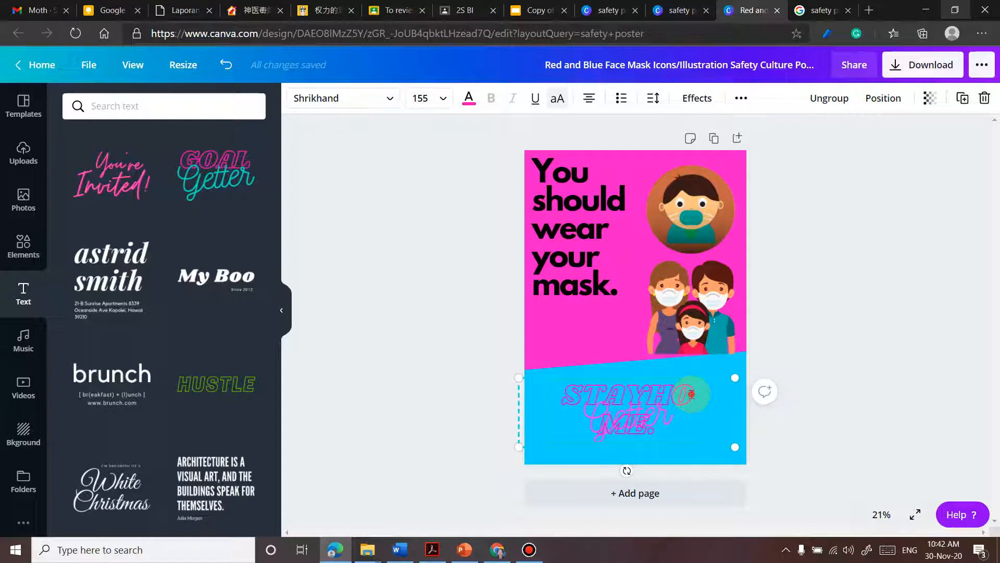
left_click_drag(564, 392, 647, 396)
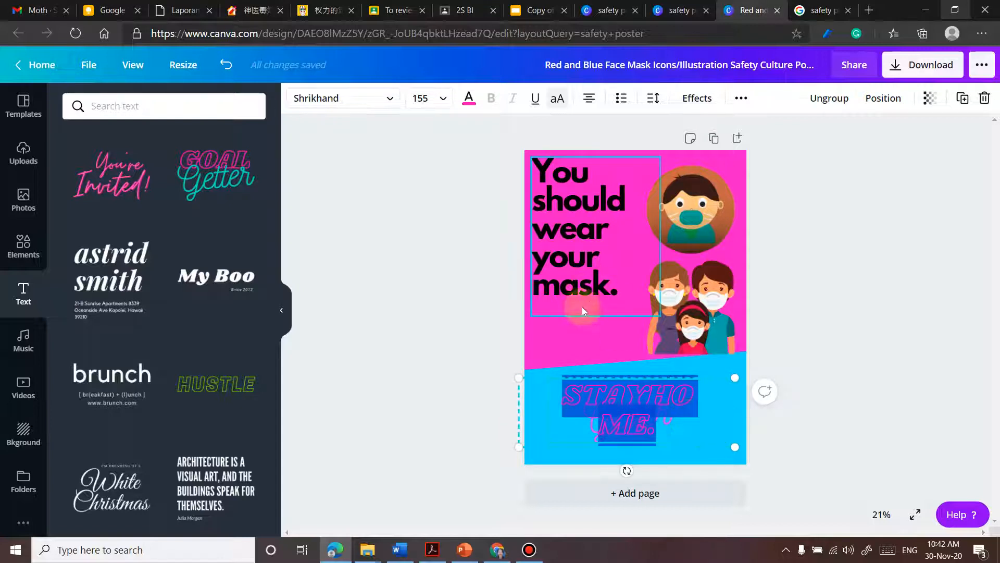
left_click(447, 100)
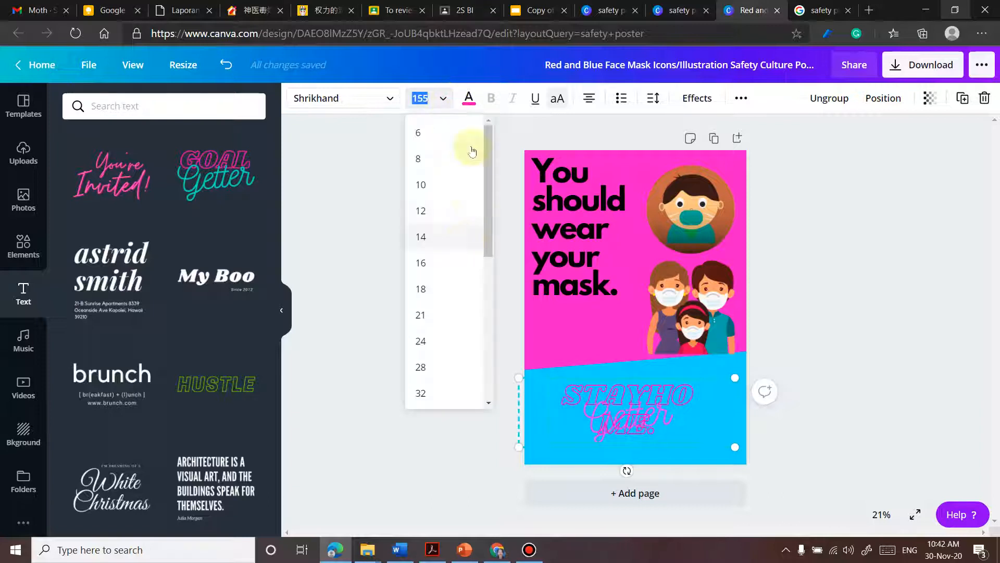
type("120")
key("Return")
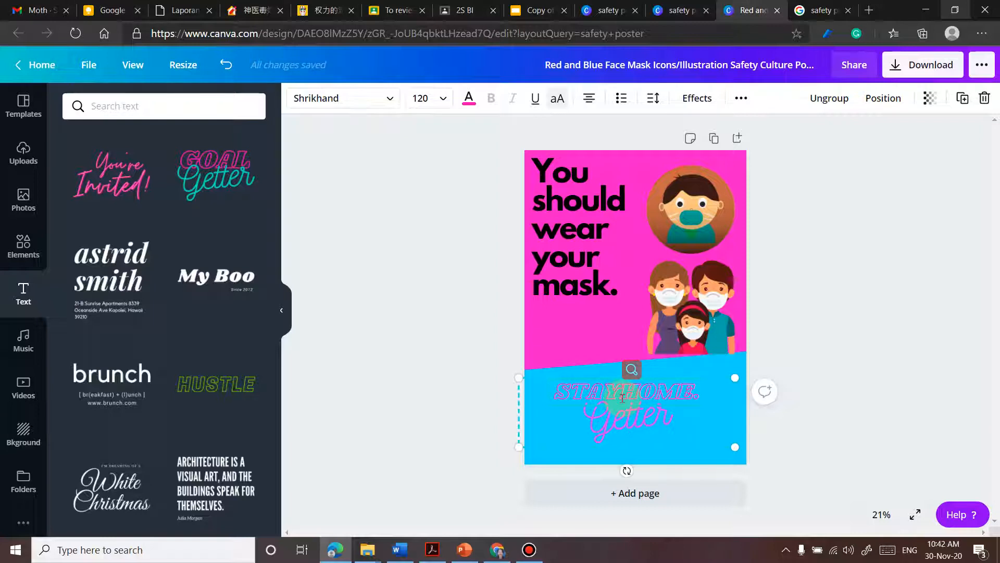
key("Return")
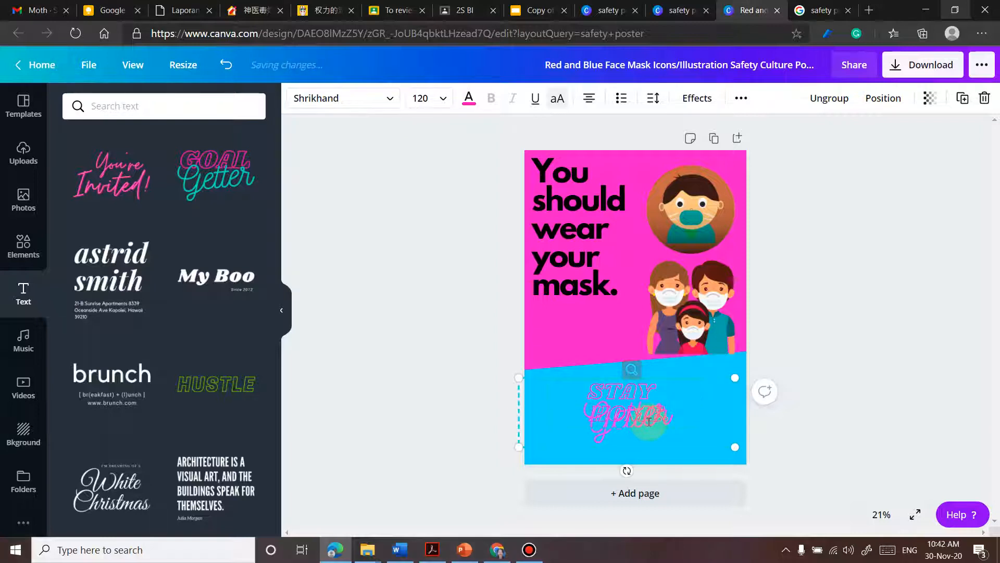
key("BackSpace")
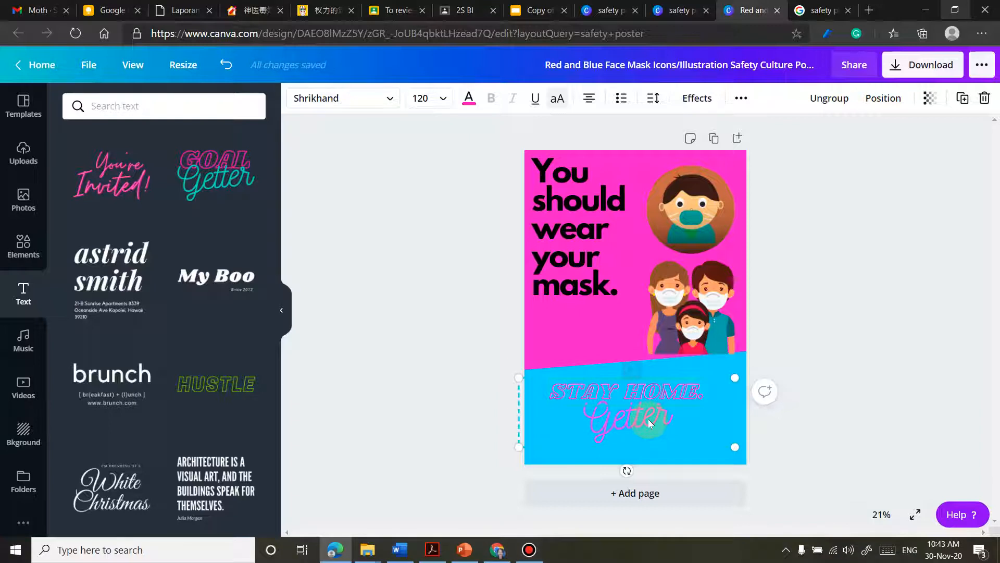
Replace the script word "Getter" with "Stay Safe"
left_click(648, 419)
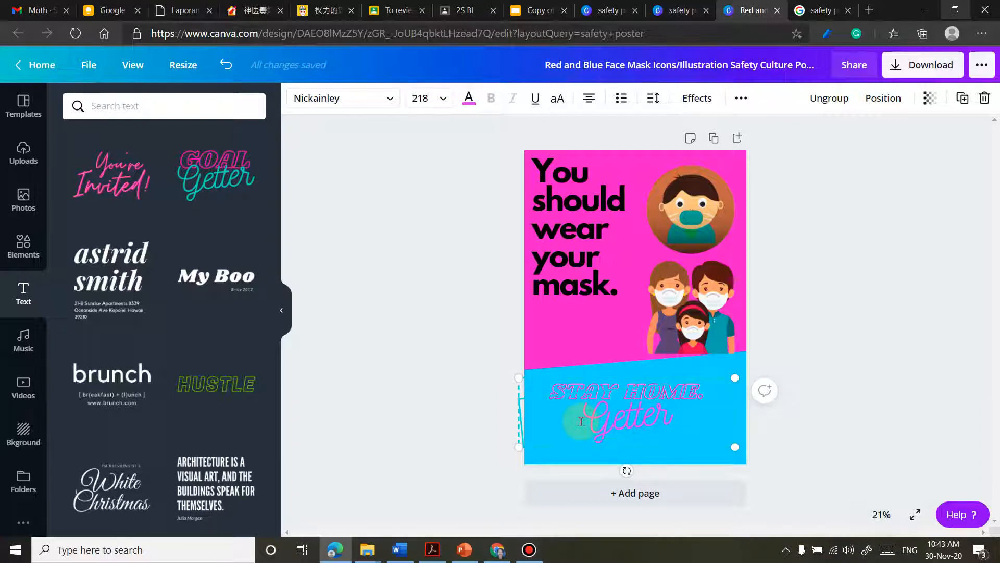
left_click_drag(583, 421, 668, 421)
type("St")
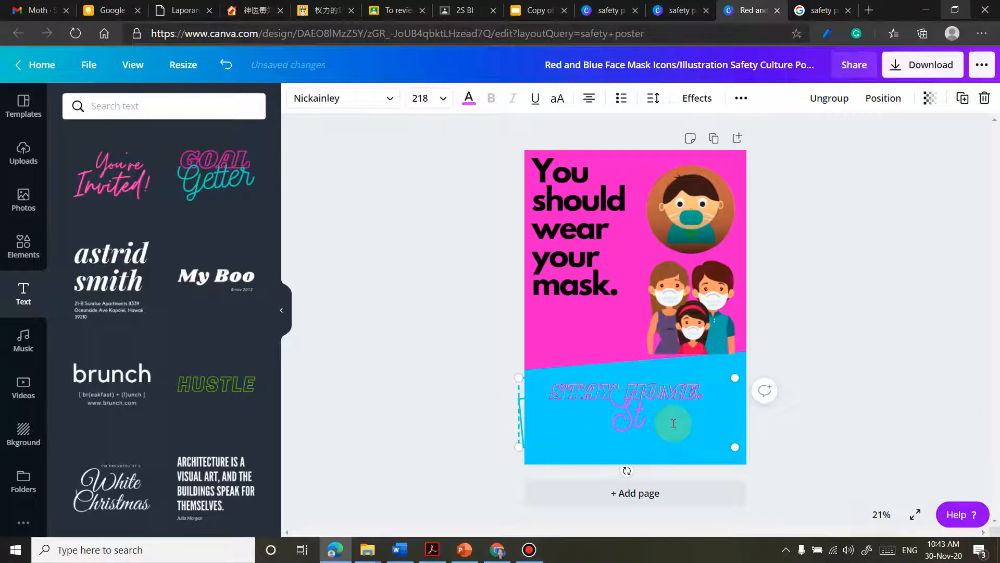
type("ay Safe")
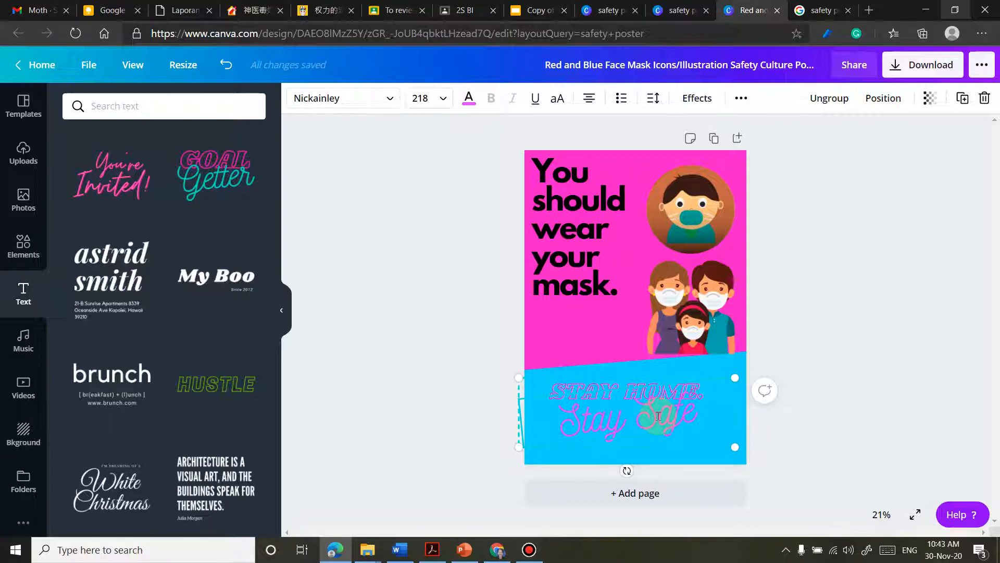
Reduce the font size of "Stay Safe" in stages of 180 and 160 down to 140
left_click(432, 100)
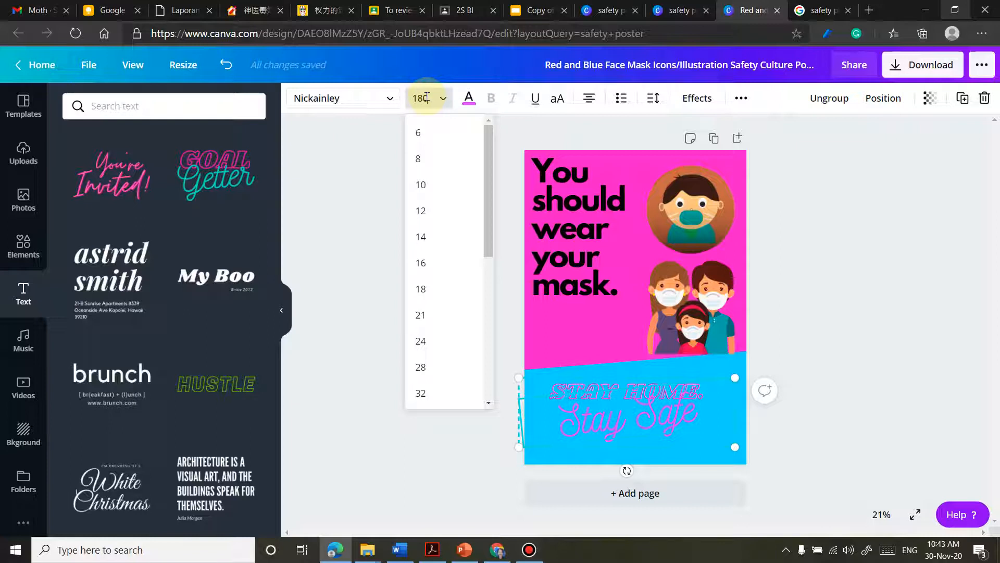
type("180")
key("Return")
left_click(425, 99)
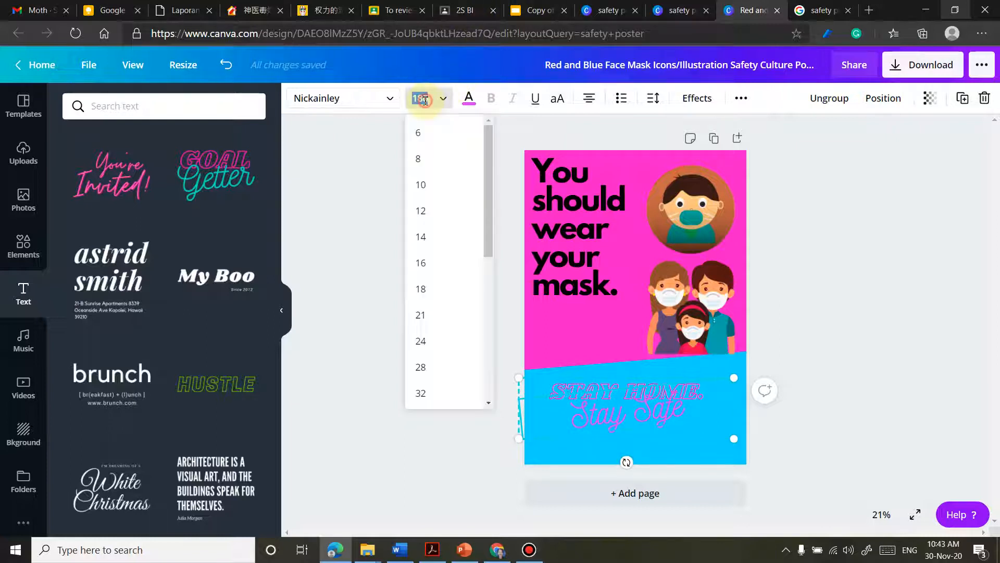
type("160")
key("Return")
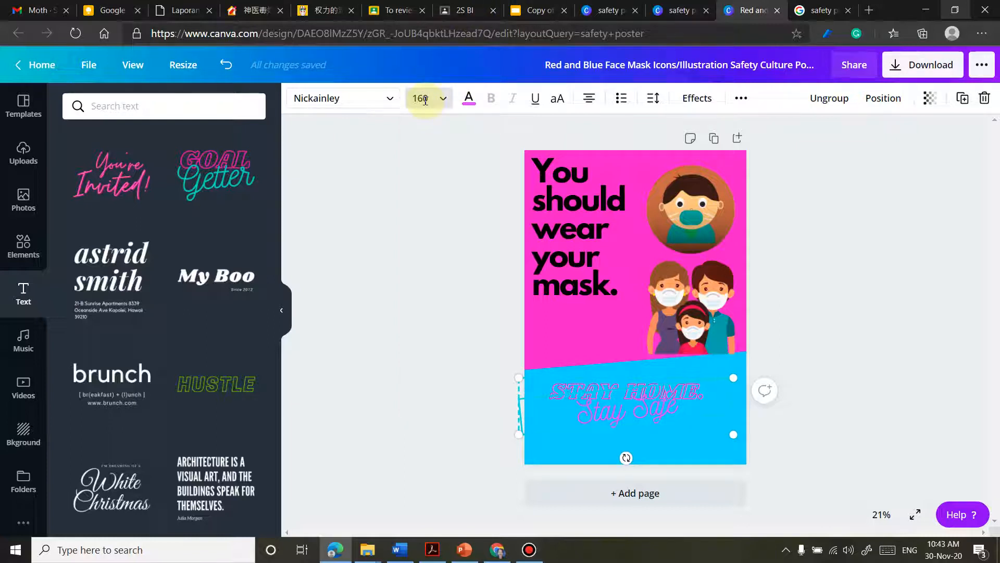
left_click(421, 94)
type("140")
key("Return")
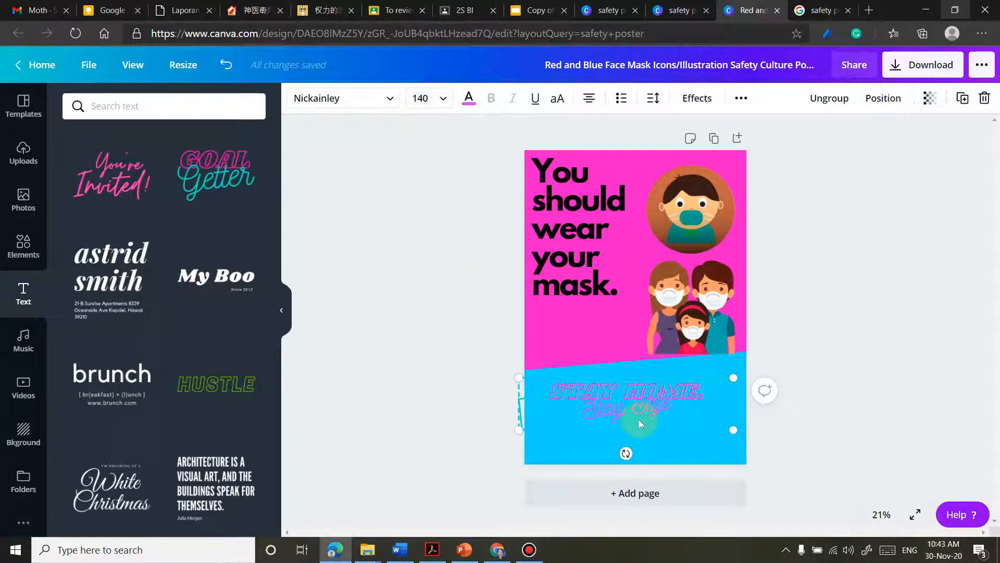
Move the two-line slogan group slightly higher in the blue area
left_click(696, 439)
left_click(634, 412)
left_click_drag(628, 419, 628, 406)
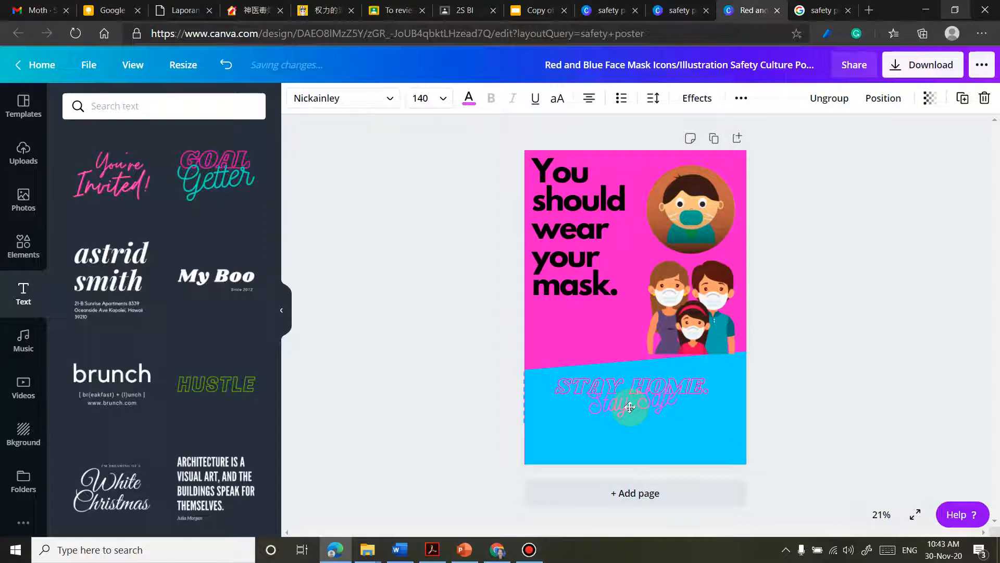
Change the text color of "Stay Safe" to orange
double_click(594, 404)
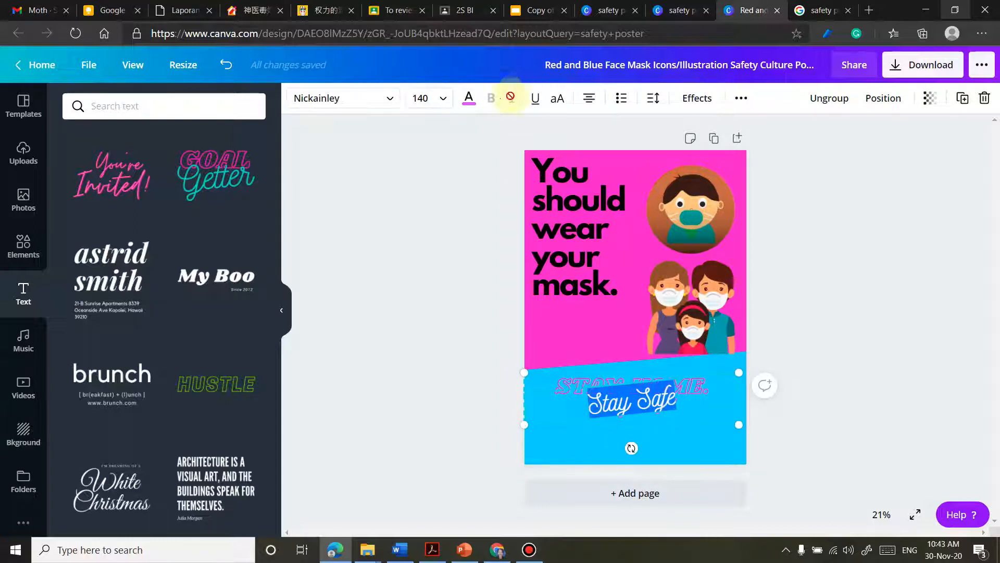
left_click(469, 99)
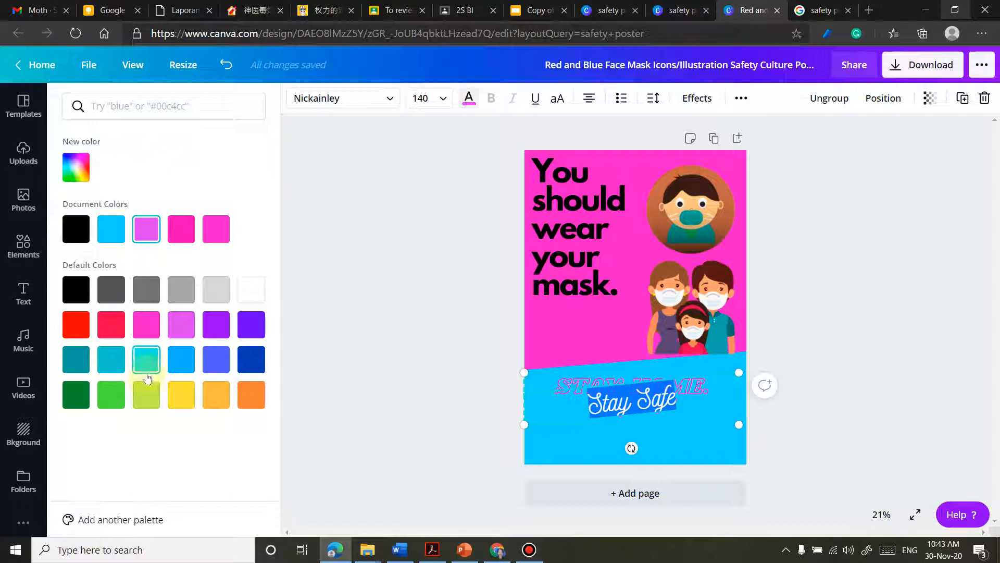
left_click(245, 408)
left_click(699, 435)
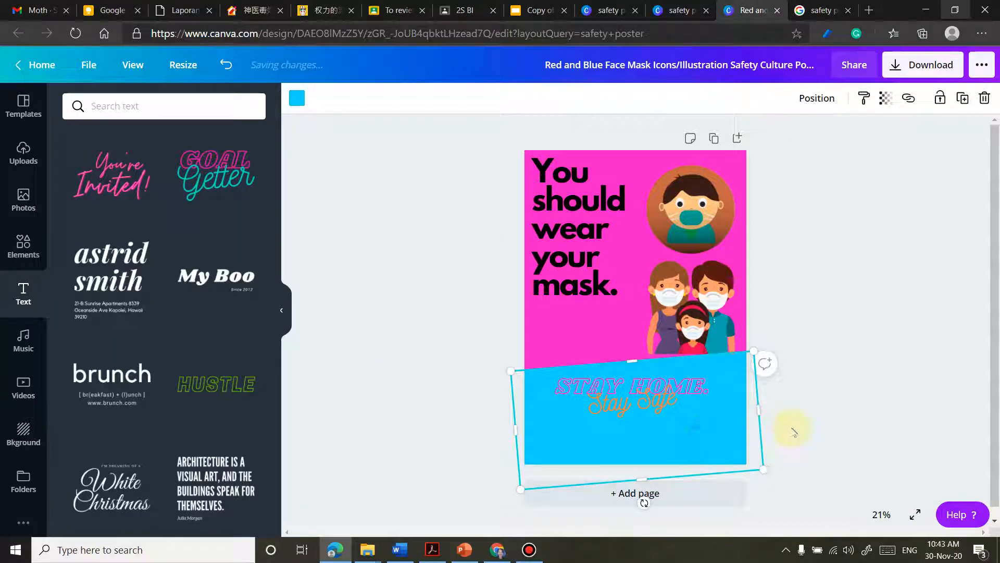
left_click(623, 405)
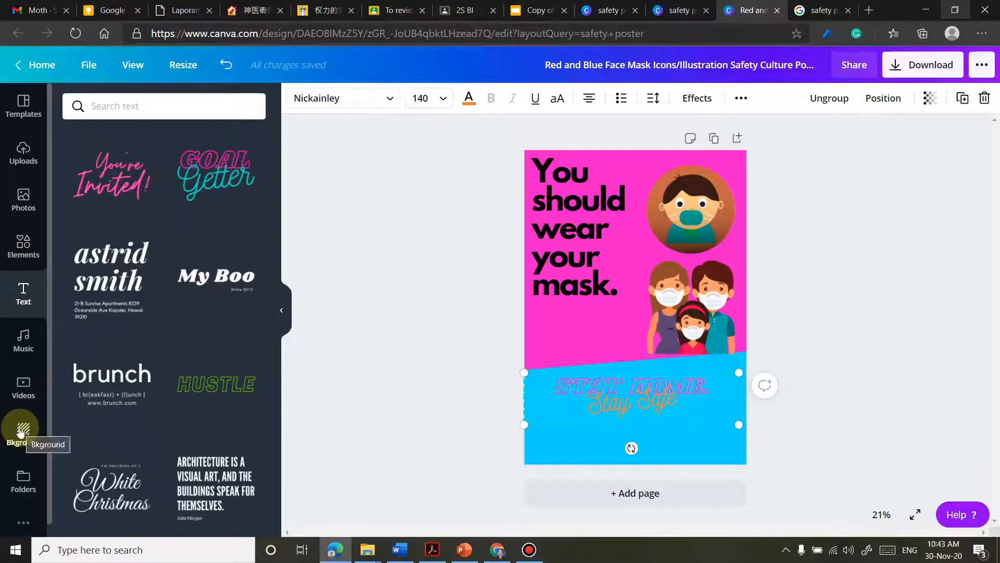
Search the design elements for "corona" in place of the previous mask search
left_click(16, 249)
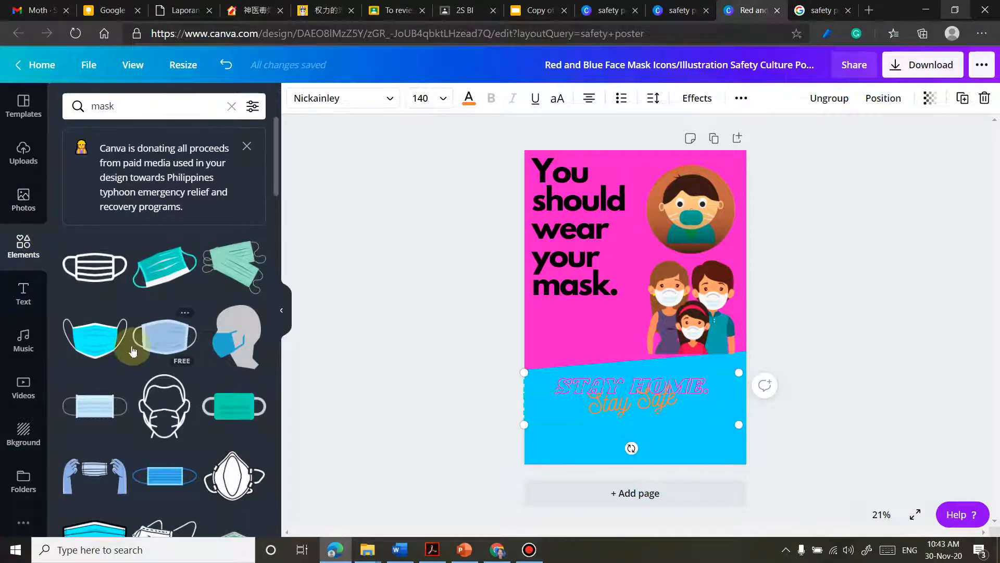
scroll(133, 349, "down", 10)
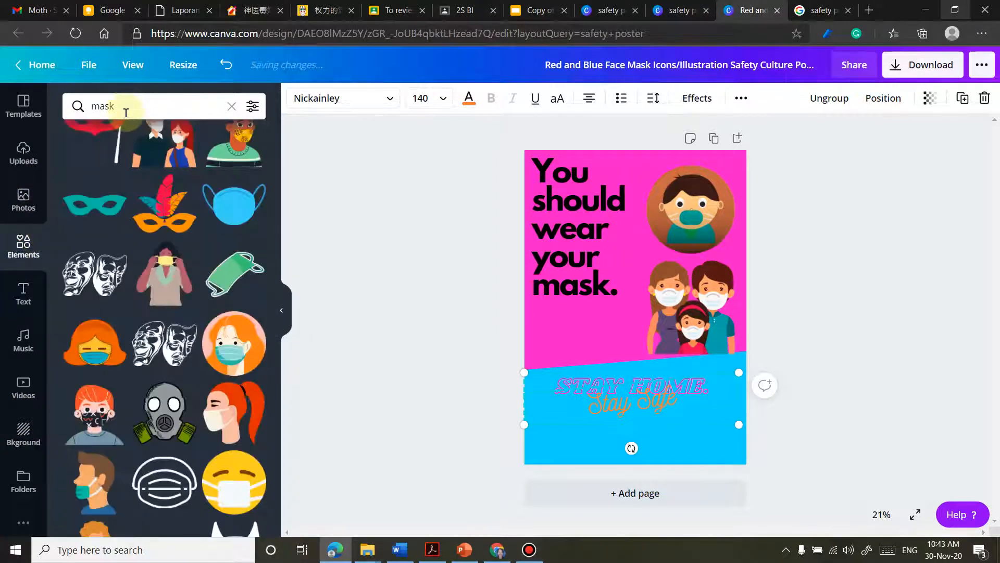
left_click(126, 108)
left_click_drag(114, 107, 53, 108)
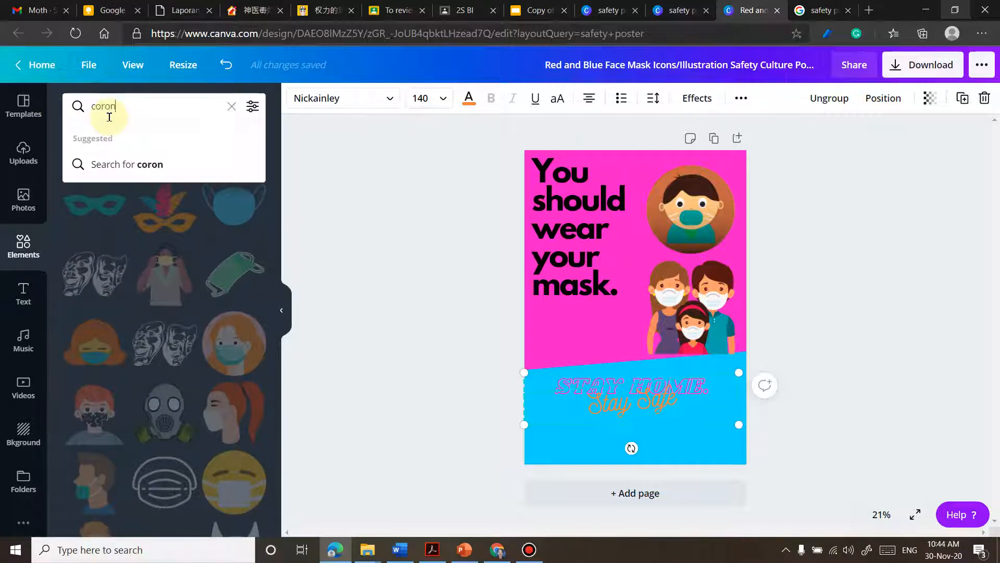
type("corona")
key("Return")
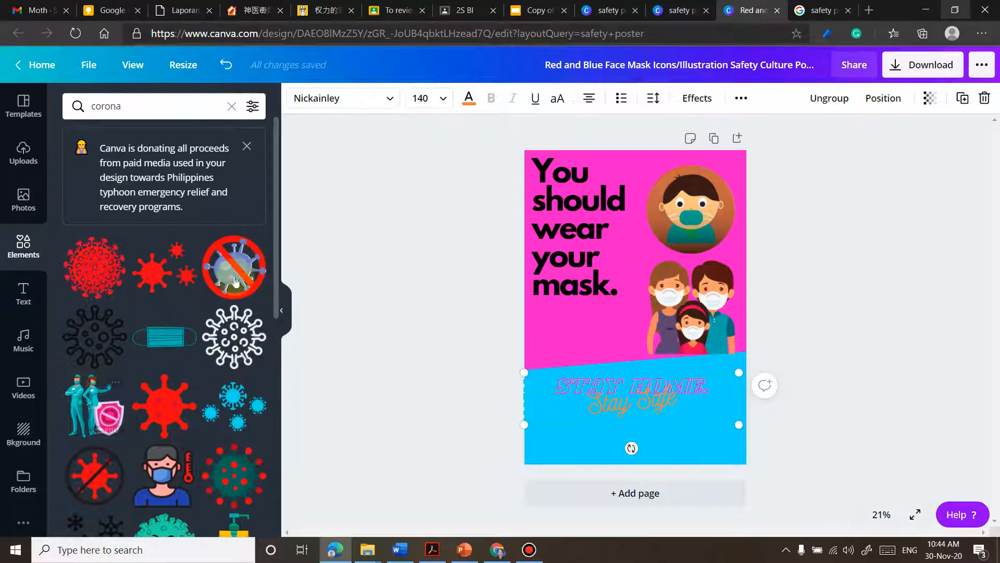
Add the illustration of two masked medics with a pink shield and shrink it into the poster's lower-right corner
left_click(81, 399)
left_click_drag(645, 295, 585, 387)
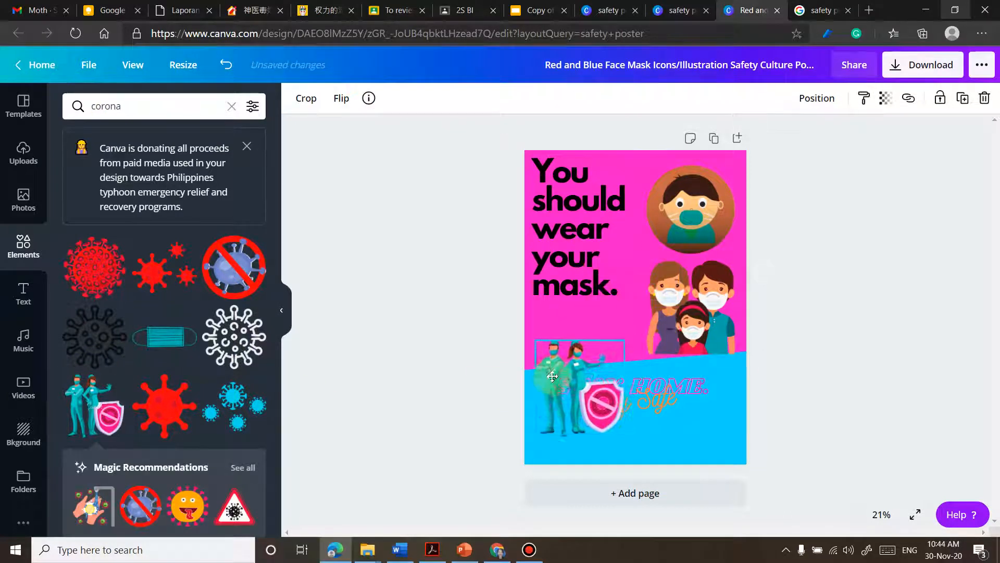
left_click_drag(617, 355, 727, 438)
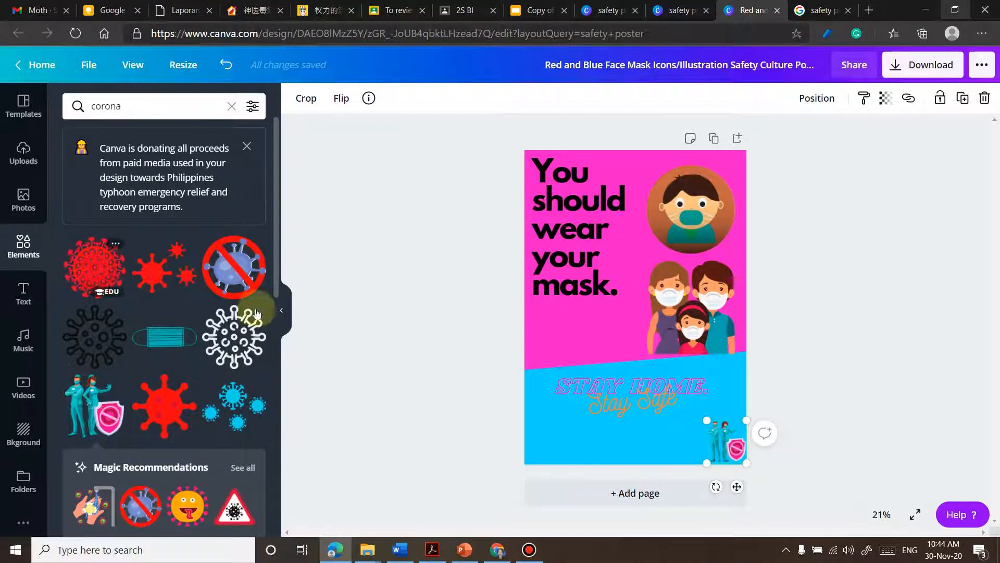
Add the yellow smiling virus with its tongue out and shrink it into the poster's lower-left corner
scroll(177, 341, "down", 5)
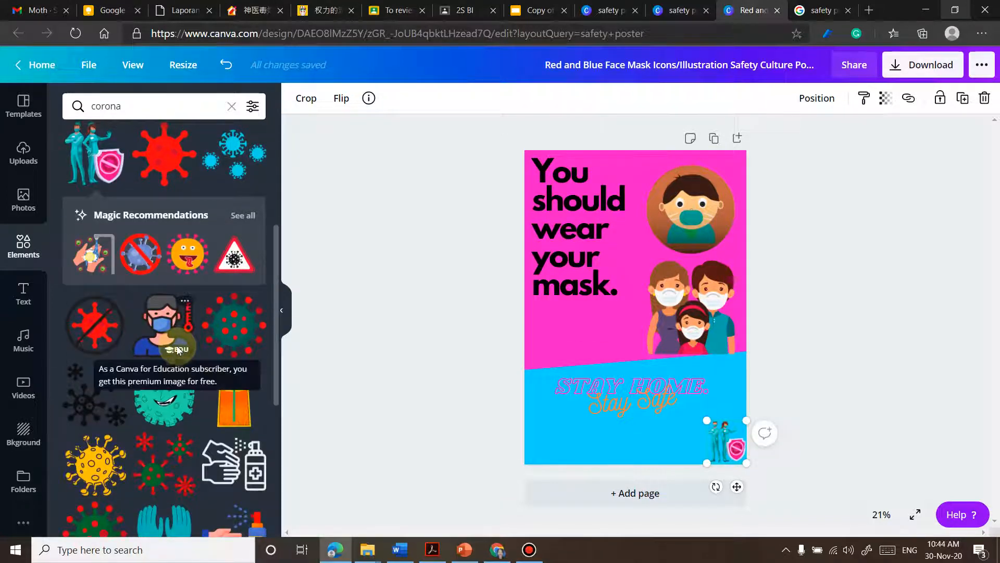
left_click(194, 261)
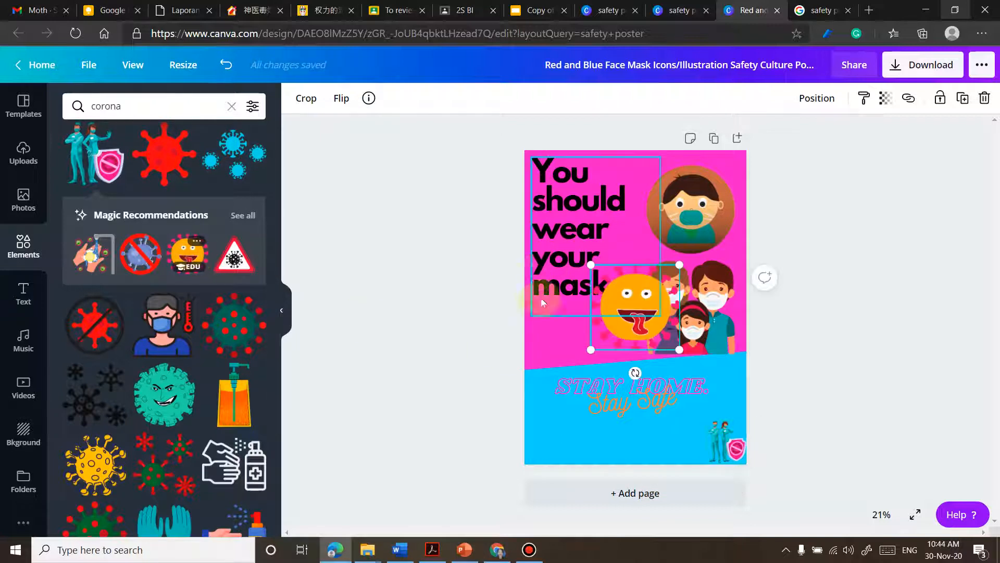
left_click_drag(634, 327, 588, 430)
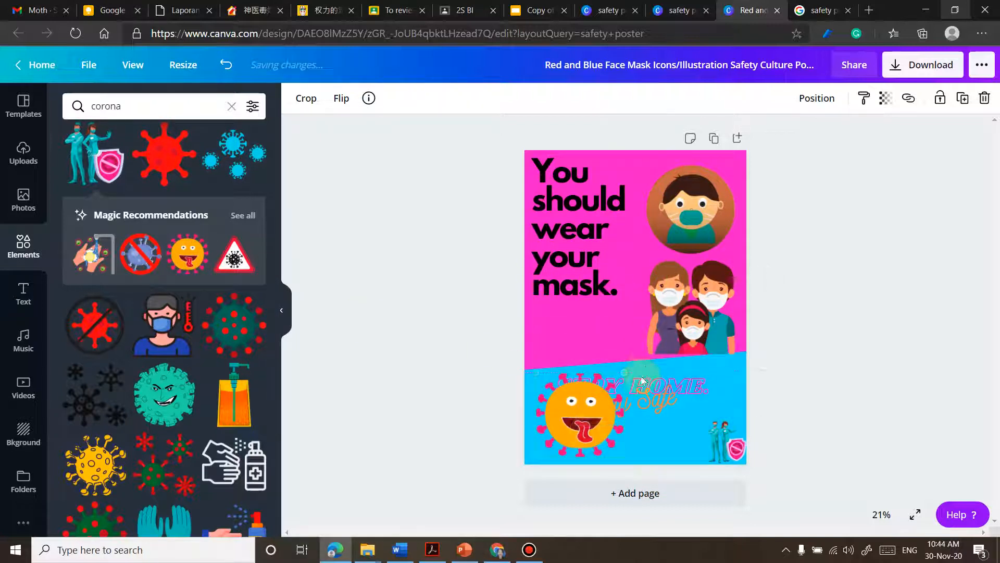
left_click_drag(624, 375, 572, 420)
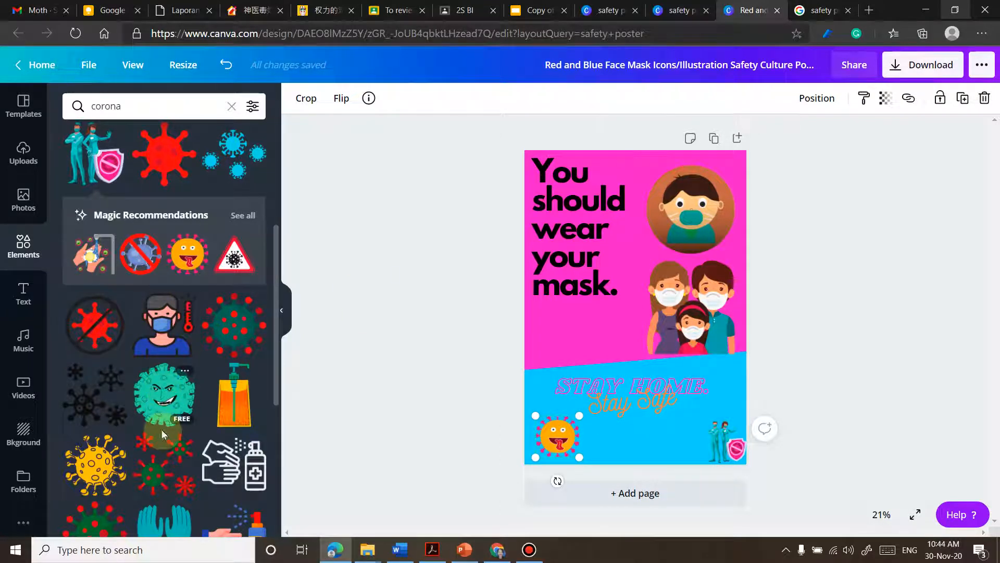
Move the slanted blue shape slightly higher behind the slogan
scroll(164, 437, "down", 2)
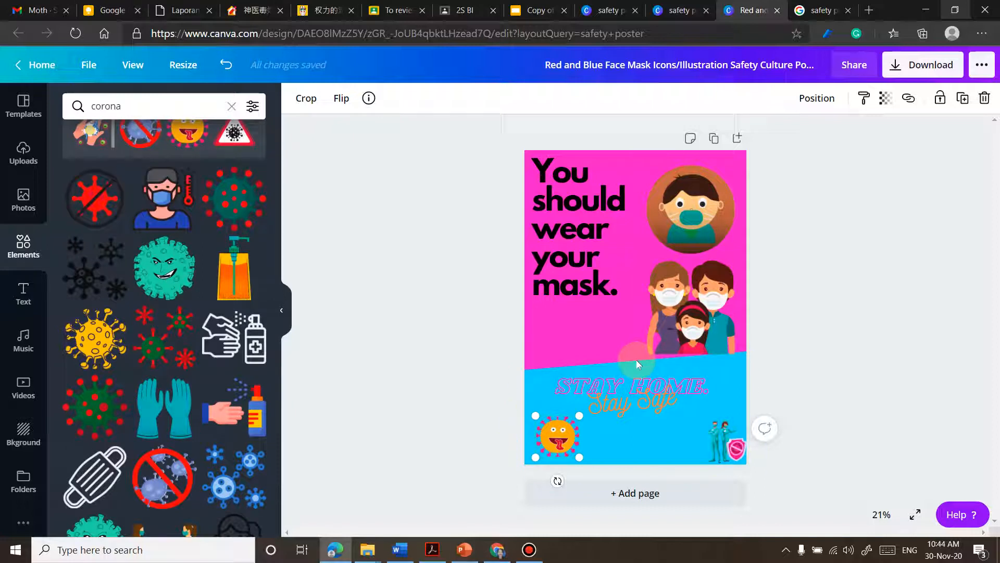
mouse_move(638, 367)
left_mouse_down()
mouse_move(706, 364)
mouse_move(879, 294)
mouse_move(664, 281)
mouse_move(391, 245)
mouse_move(531, 339)
mouse_move(630, 361)
mouse_move(639, 350)
left_mouse_up()
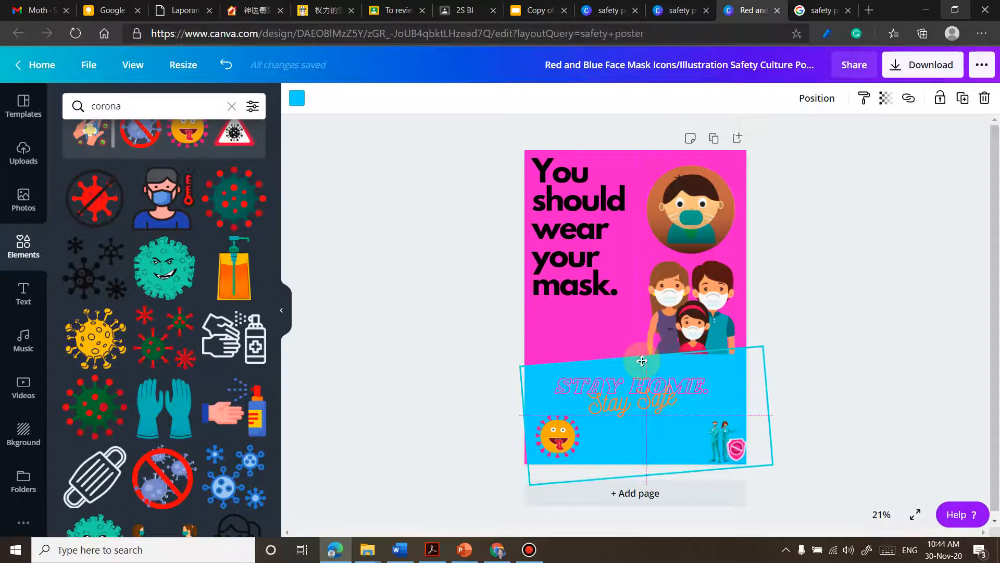
left_click_drag(642, 360, 636, 361)
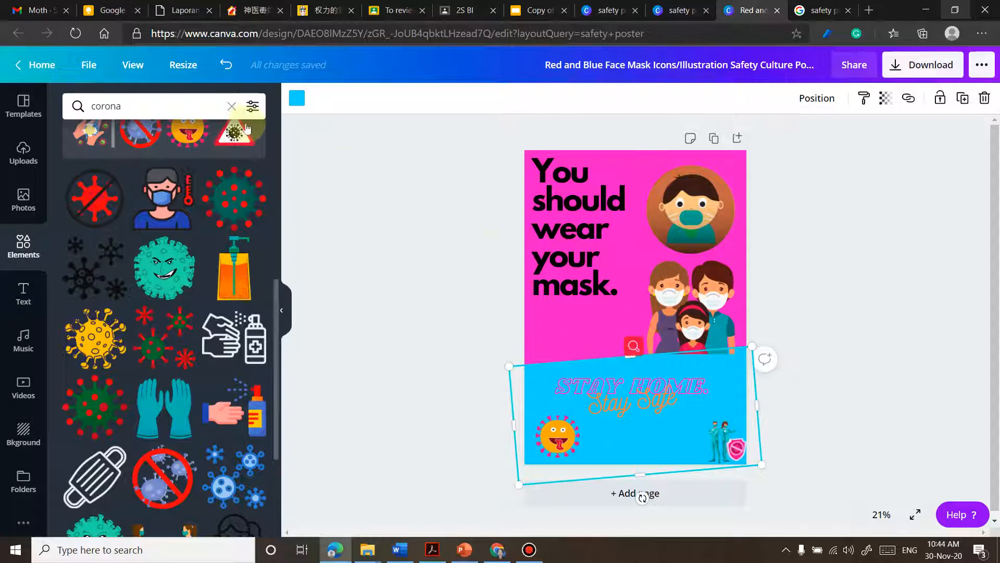
Try orange and pink as the slanted blue shape's fill and restore its blue color
left_click(297, 98)
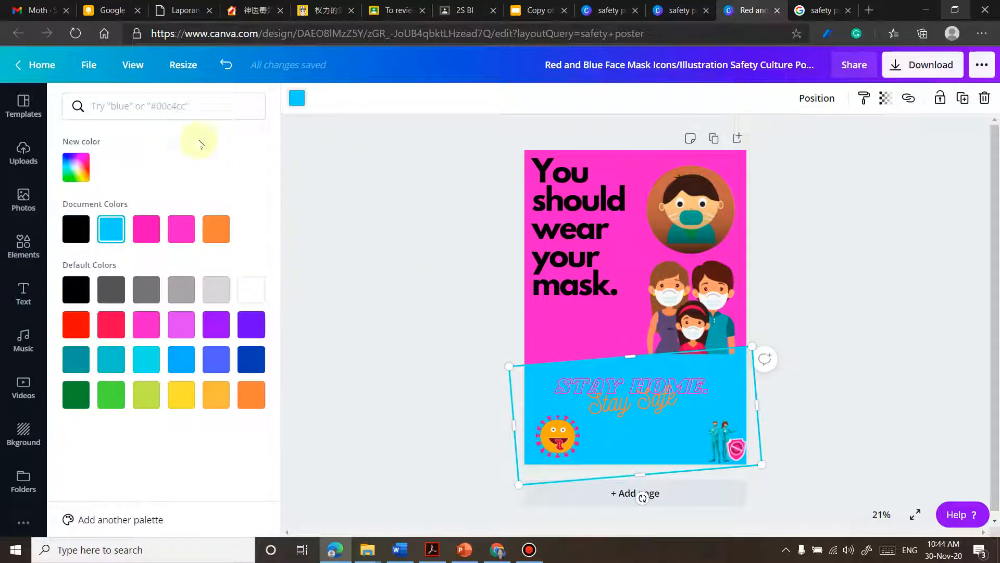
left_click(215, 229)
left_click(176, 234)
left_click(111, 229)
key("Escape")
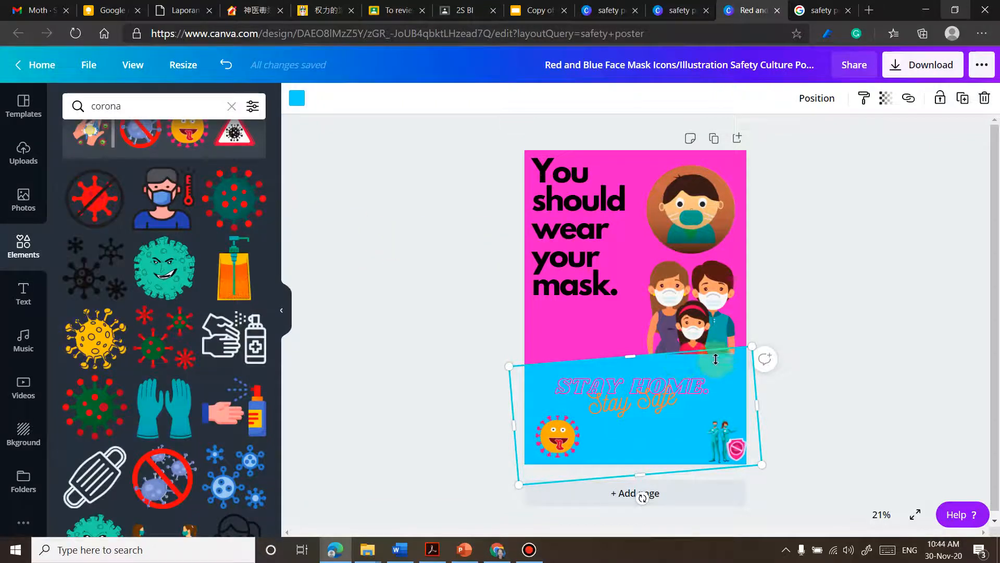
left_click(832, 308)
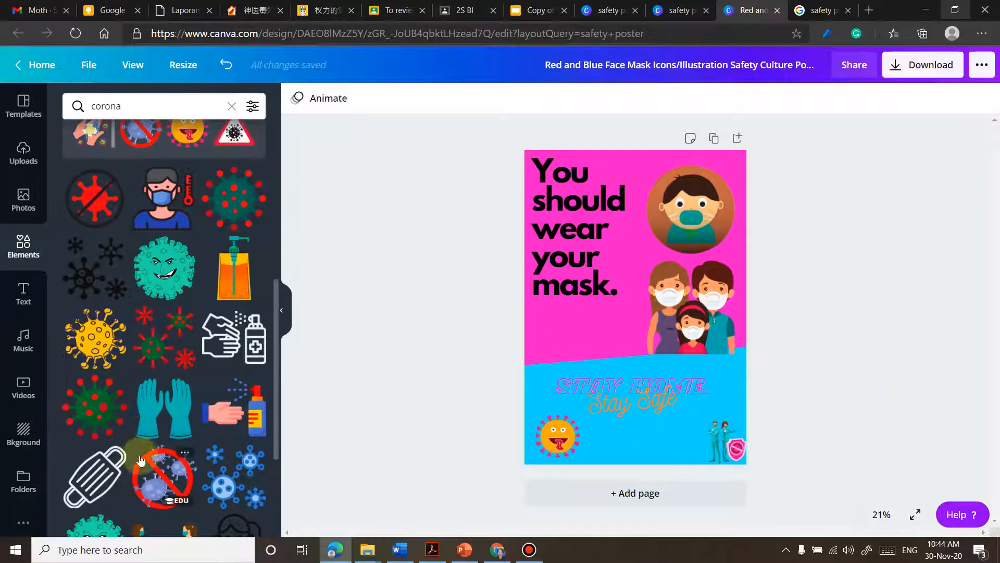
Replace the pink background with the poppy field photo from the Flowers backgrounds
scroll(146, 458, "down", 2)
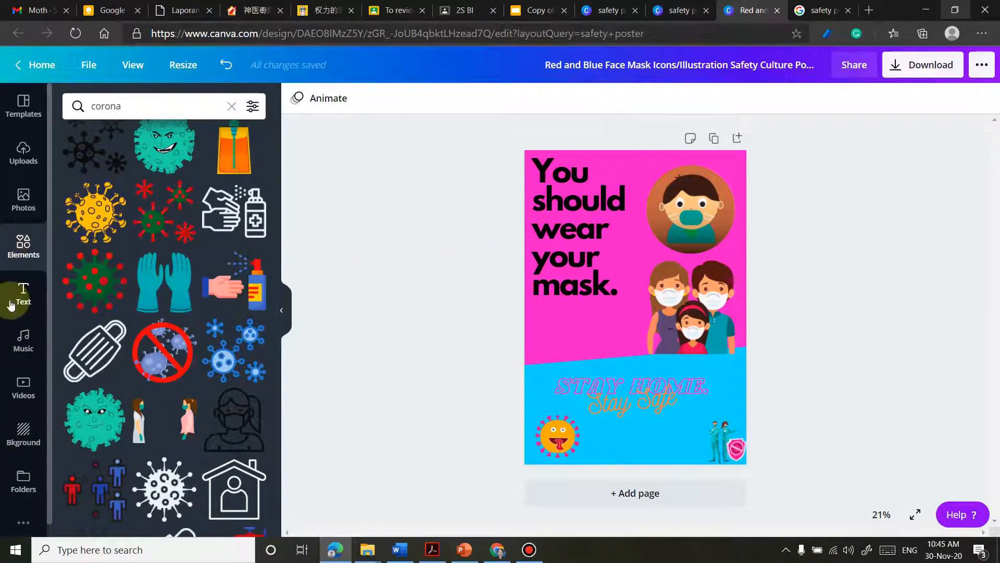
left_click(11, 437)
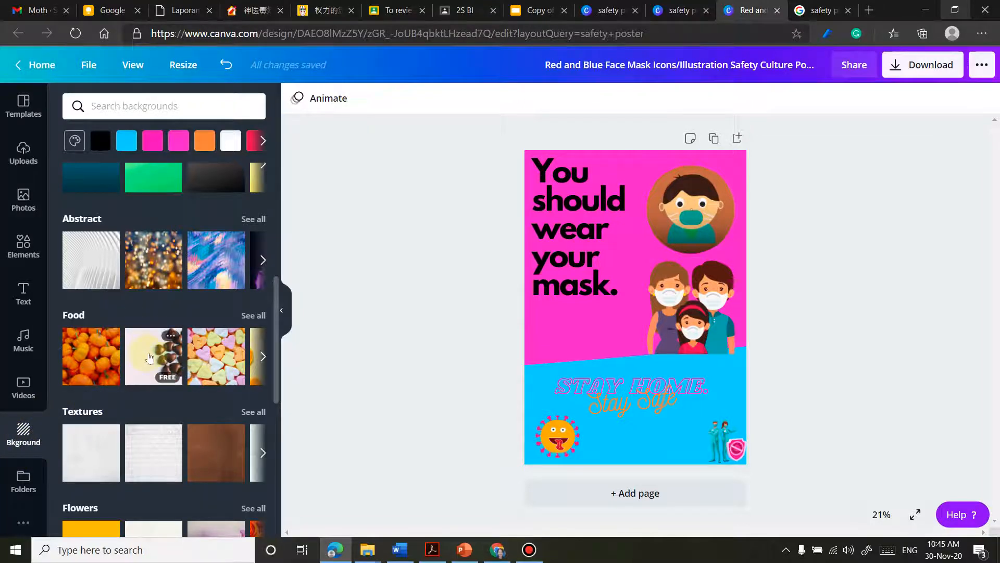
scroll(184, 396, "down", 4)
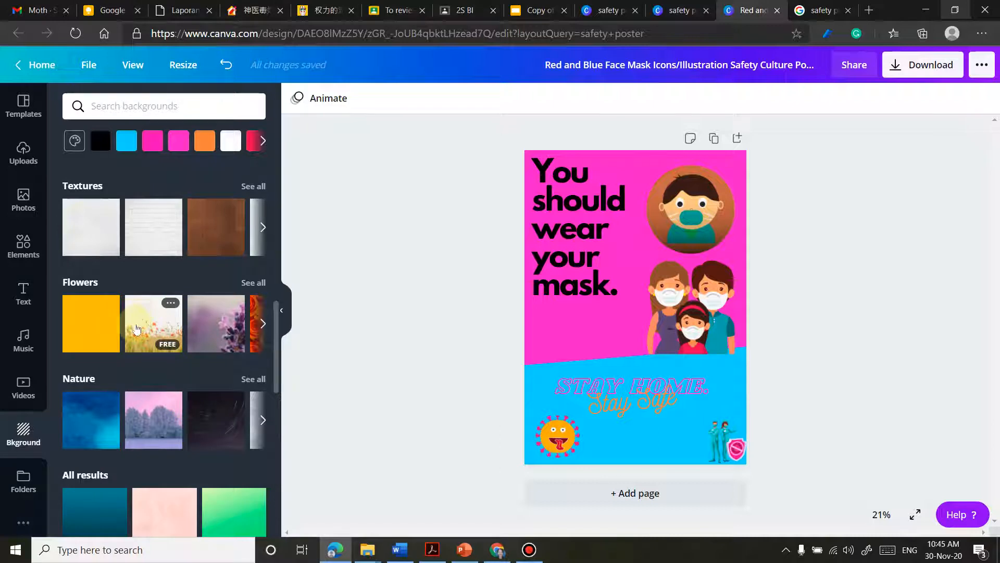
left_click(137, 328)
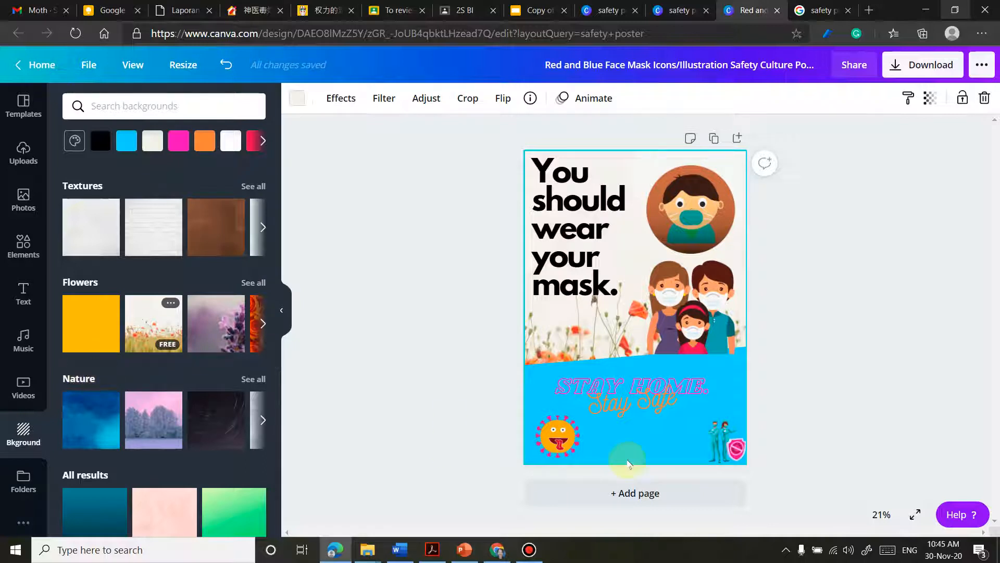
Try moving the blue shape off the page and undo that move
left_click_drag(684, 366, 380, 420)
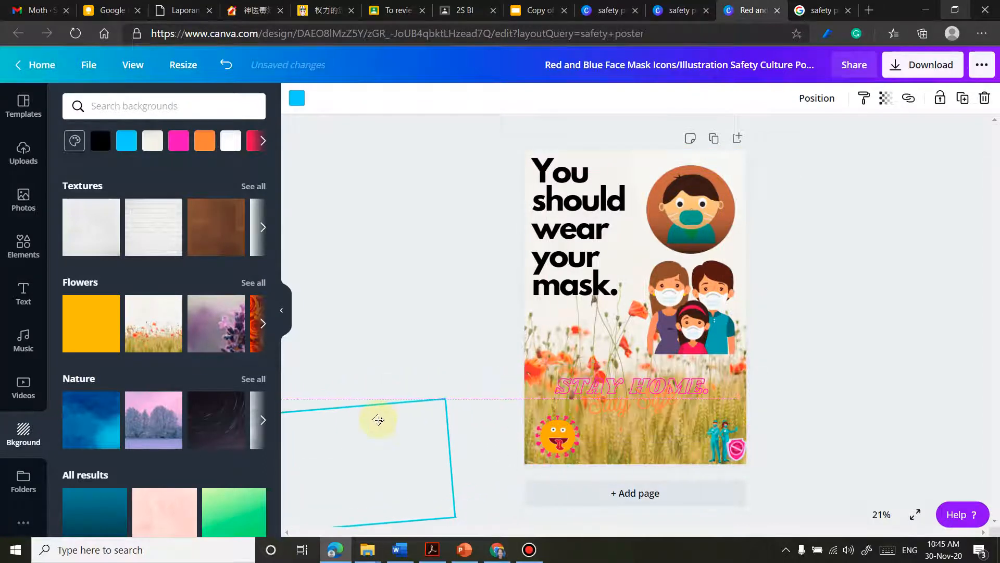
left_click(379, 423)
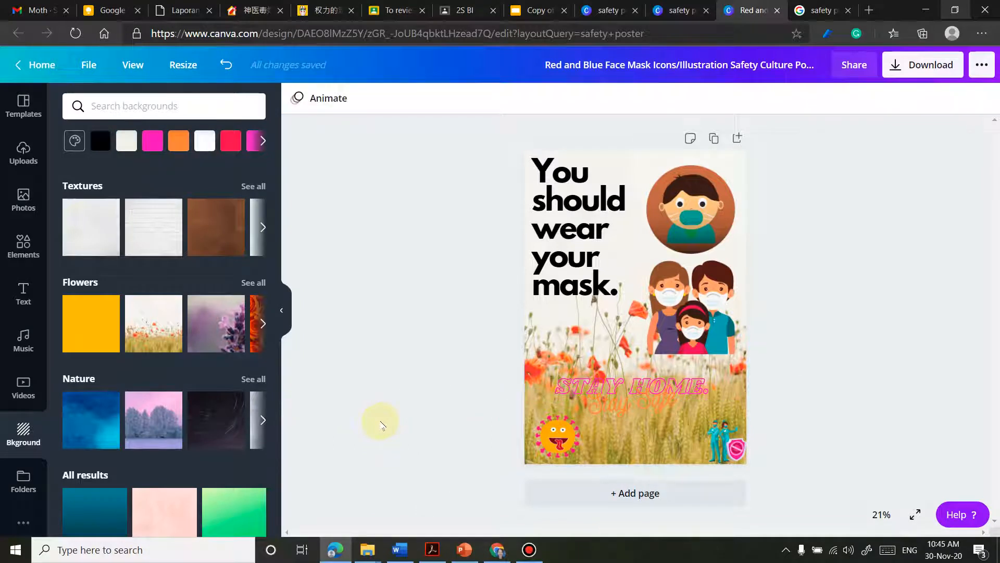
key("ctrl+z")
Move the slanted blue shape slightly lower so more of the poppy photo shows above it
left_click_drag(714, 373, 719, 374)
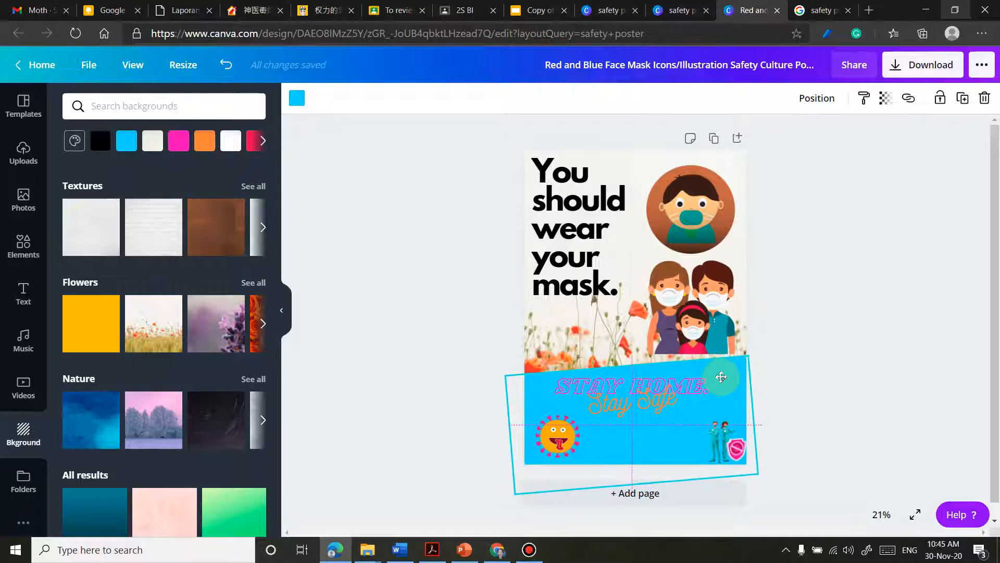
left_click(852, 363)
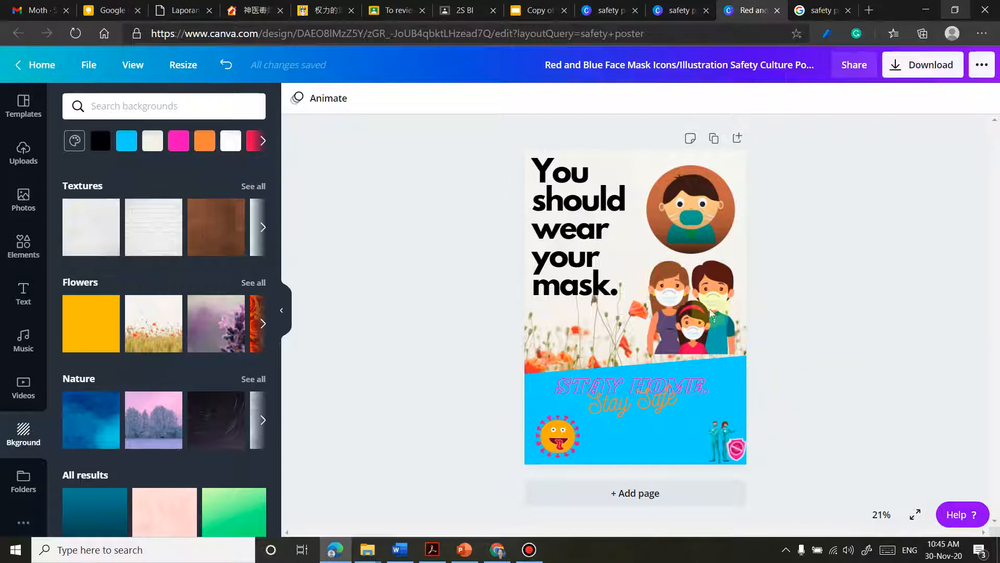
Look through the list of additional Canva apps and integrations
left_click(23, 522)
scroll(229, 462, "down", 3)
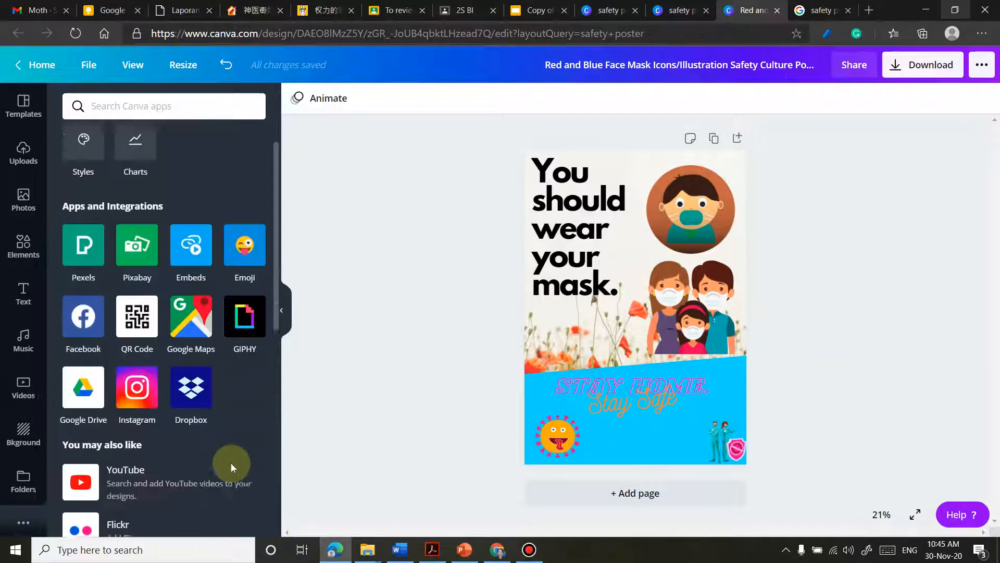
scroll(231, 468, "up", 3)
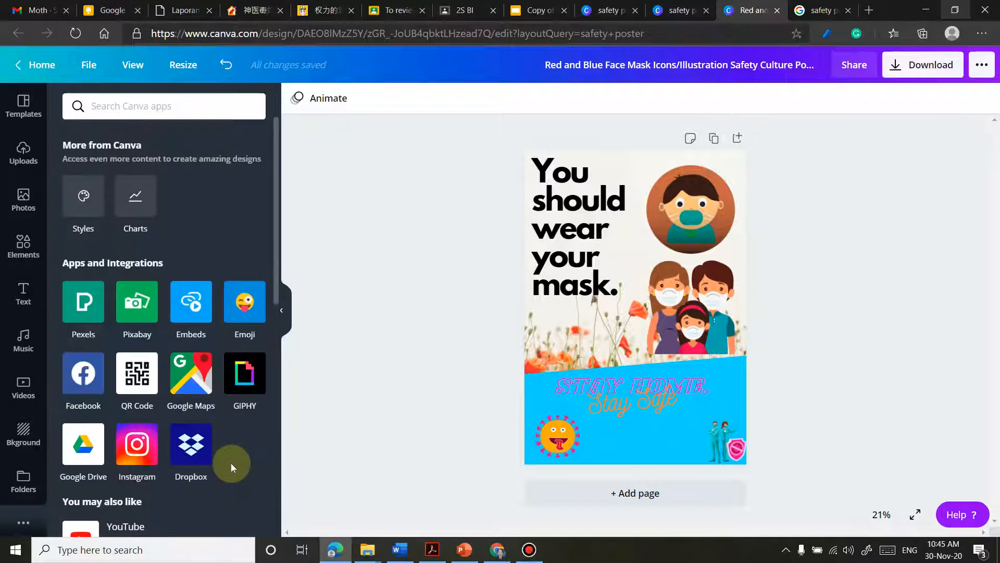
scroll(230, 463, "down", 5)
scroll(230, 463, "up", 5)
scroll(230, 462, "down", 10)
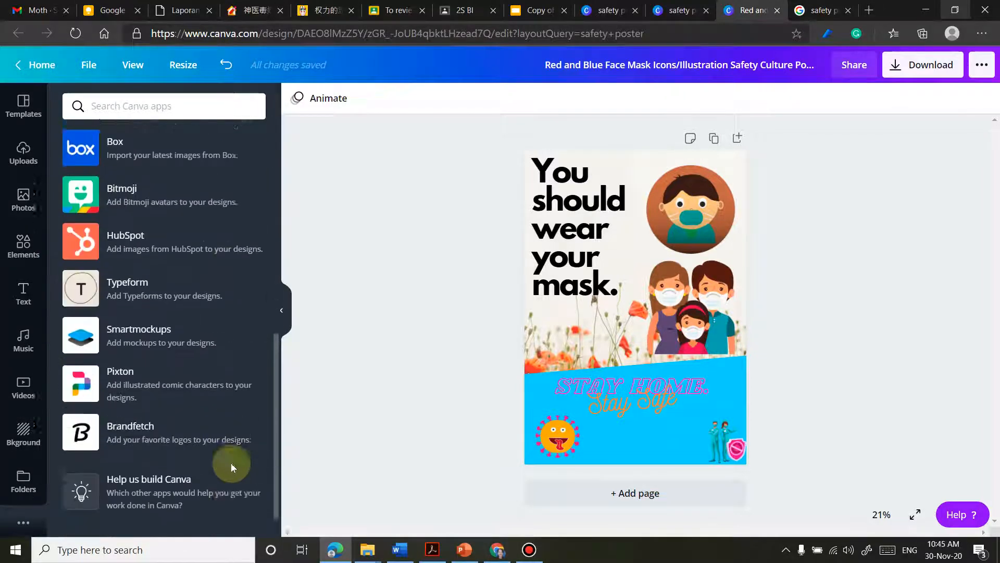
scroll(230, 461, "up", 10)
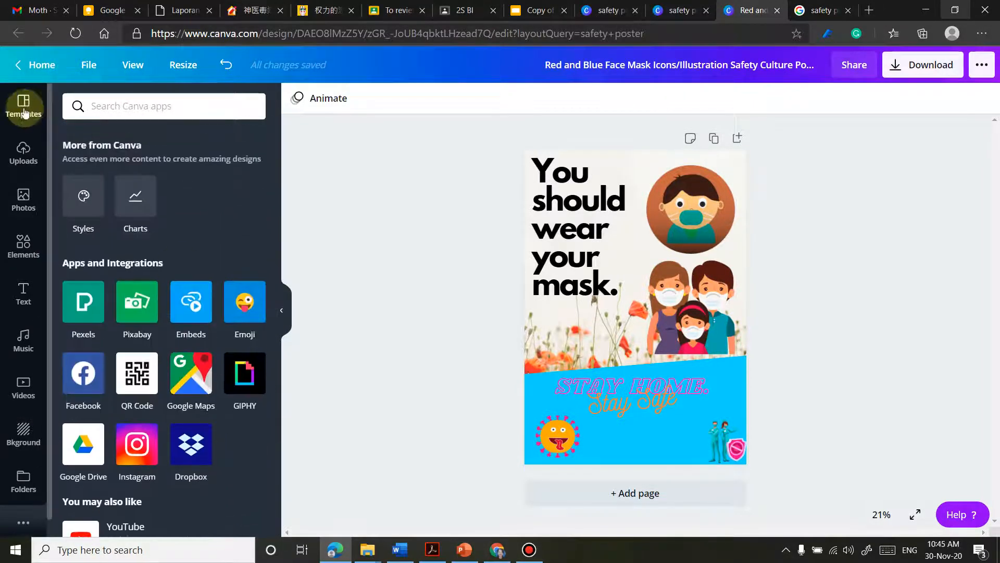
Review the design resources available under uploads, photos, elements and text
left_click(23, 154)
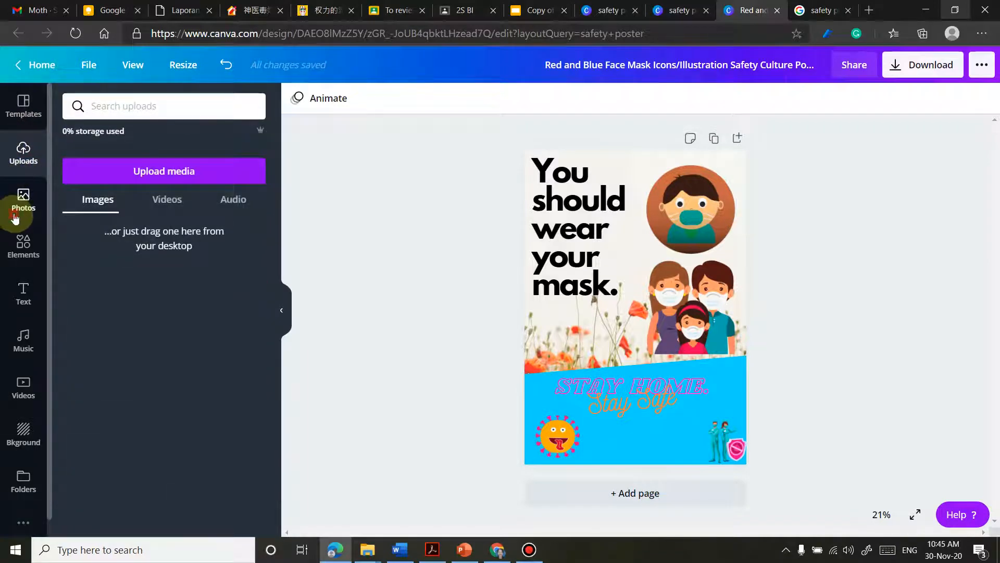
left_click(14, 218)
left_click(16, 254)
left_click(18, 295)
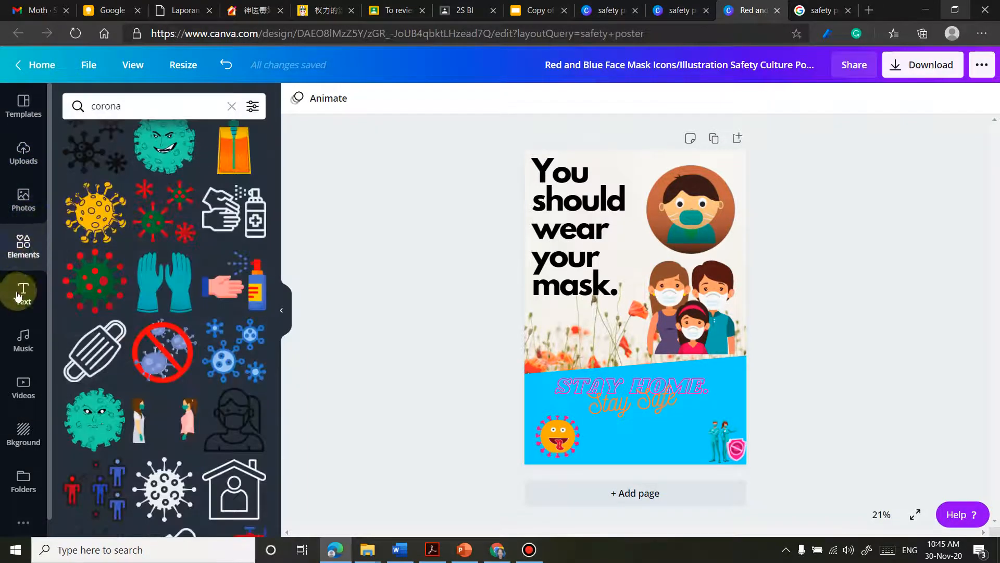
scroll(105, 339, "down", 5)
scroll(103, 336, "down", 5)
scroll(103, 336, "up", 10)
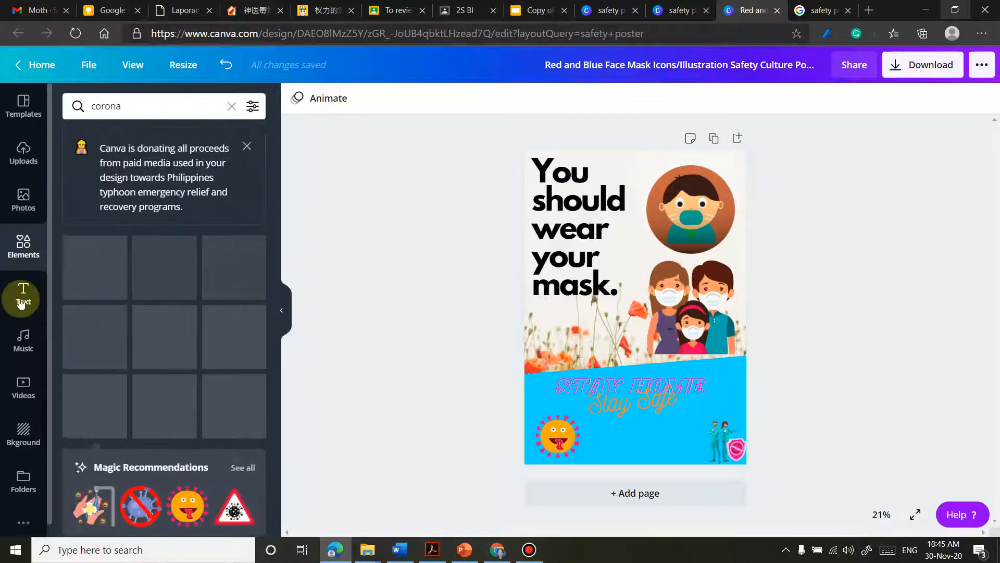
left_click(21, 298)
left_click(4, 209)
left_click(829, 267)
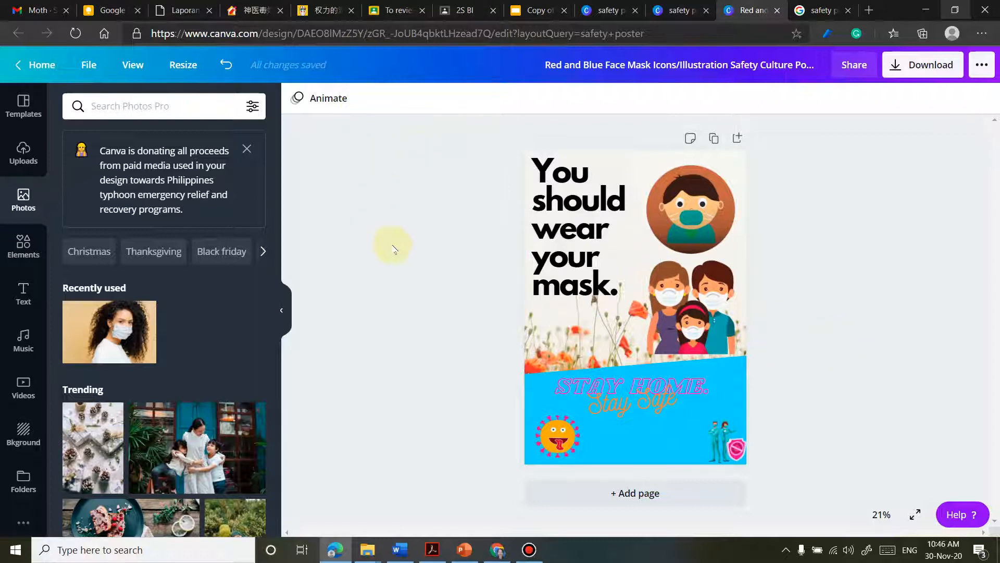
Download the finished poster as a PNG and save it to the Desktop as "Red and Blue Face Mask Icons_Illustration Safety Culture Poster (1)"
left_click(983, 66)
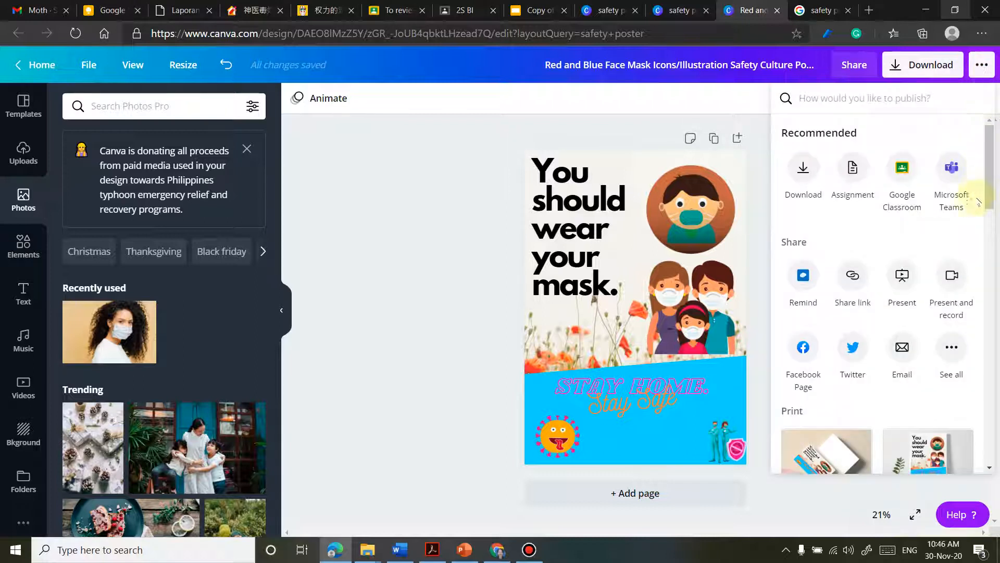
left_click(803, 176)
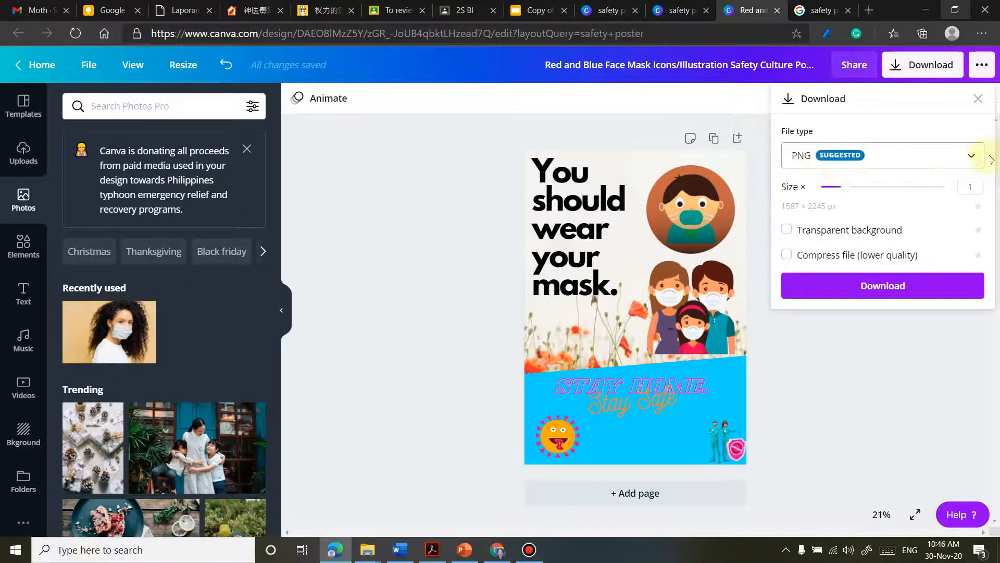
left_click(970, 156)
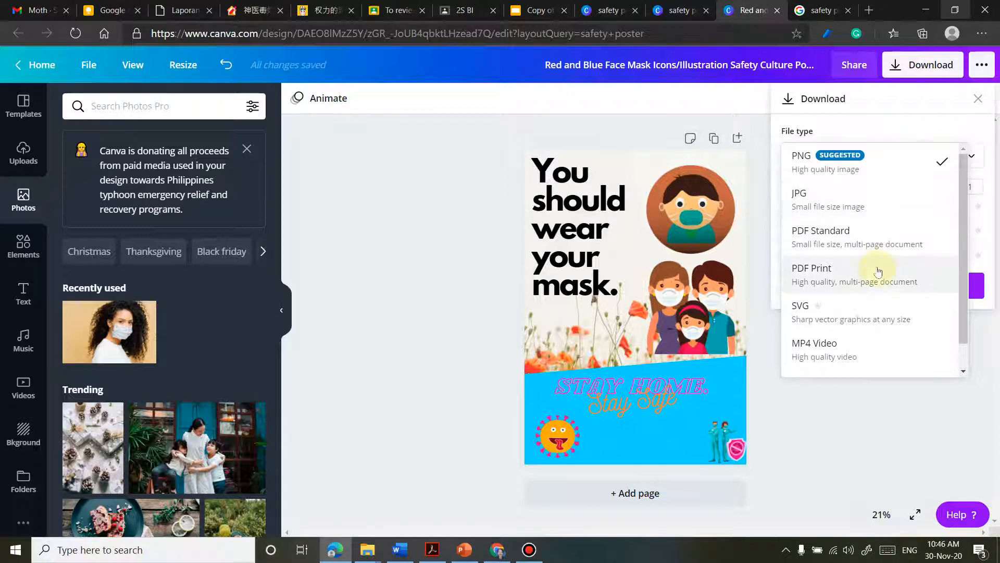
left_click(901, 165)
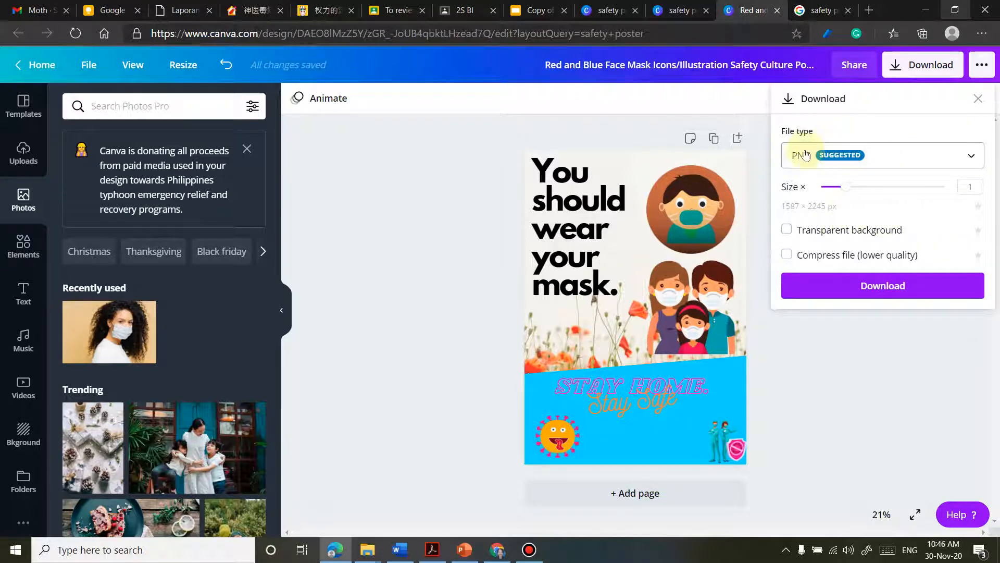
left_click(880, 286)
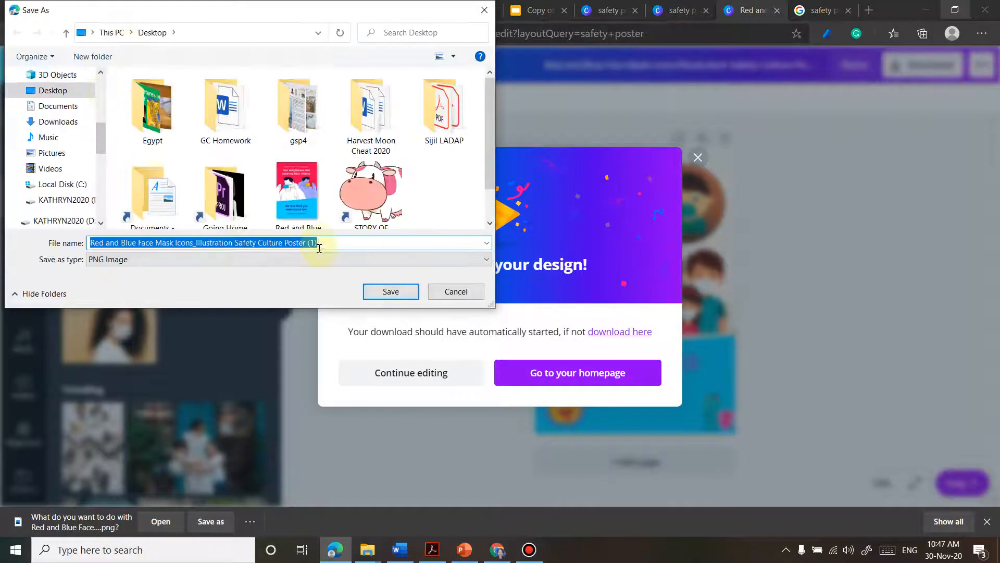
left_click(390, 291)
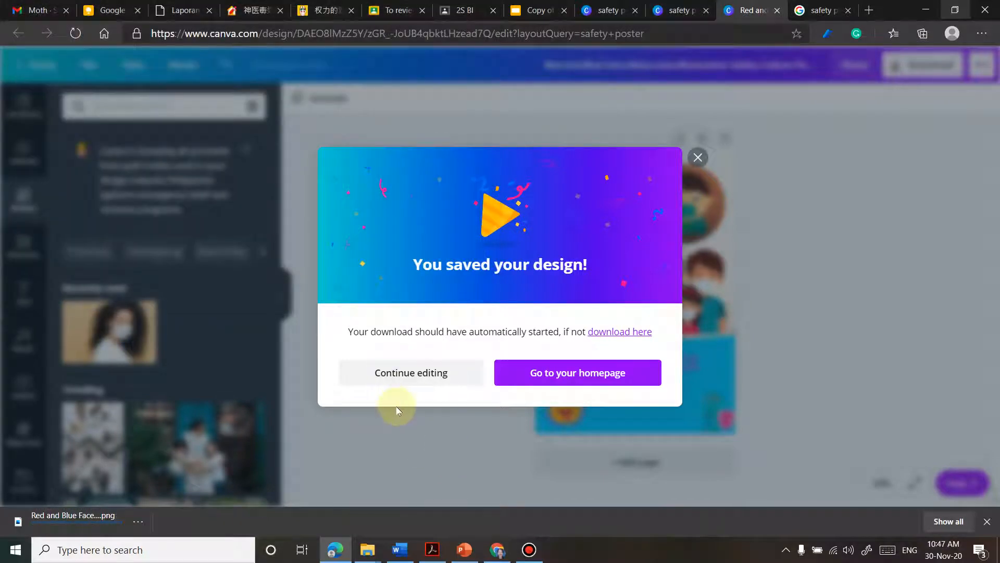
left_click(696, 157)
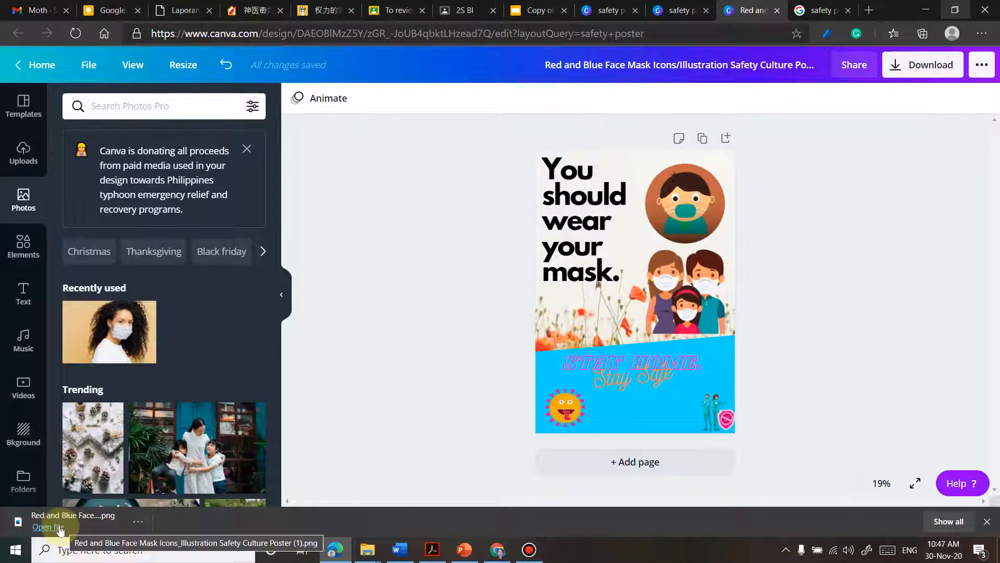
Open the downloaded poster image in Photos and view it at full window size, then restore the window
left_click(59, 530)
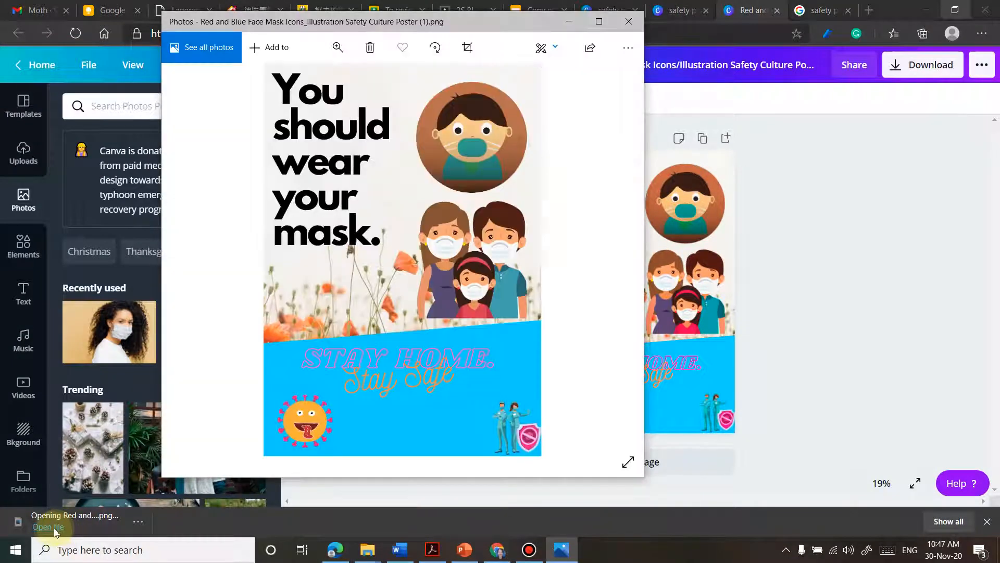
left_click(599, 21)
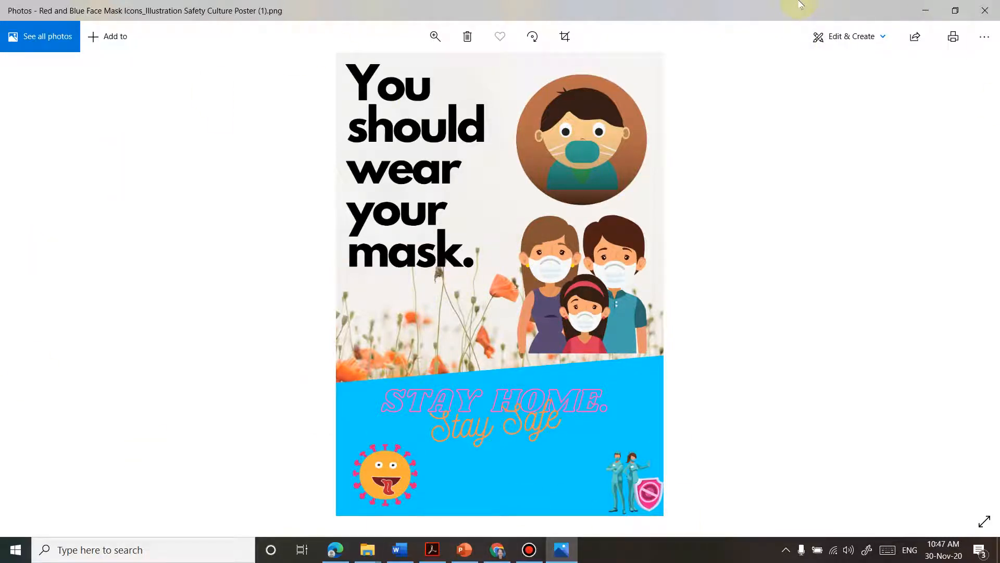
left_click(957, 6)
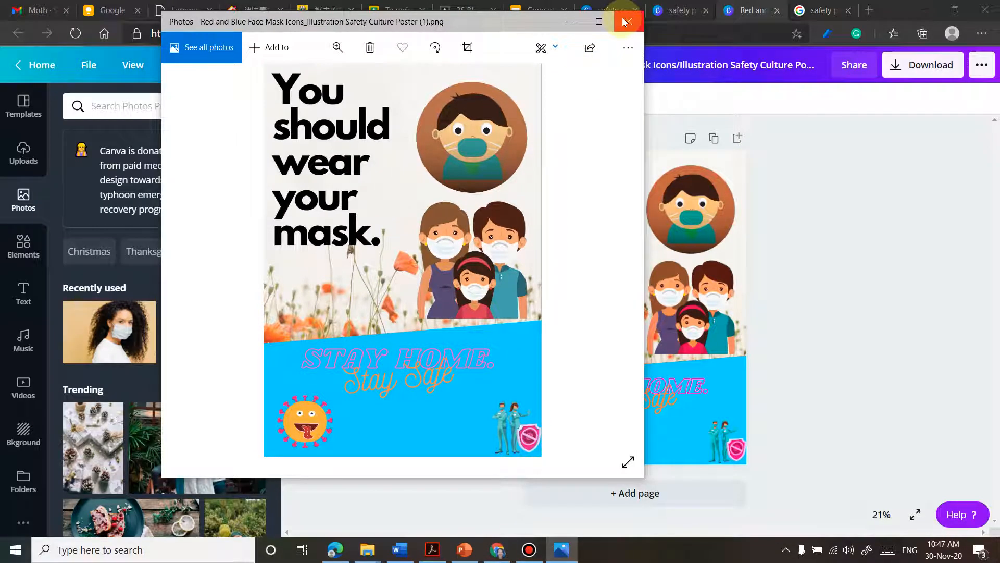